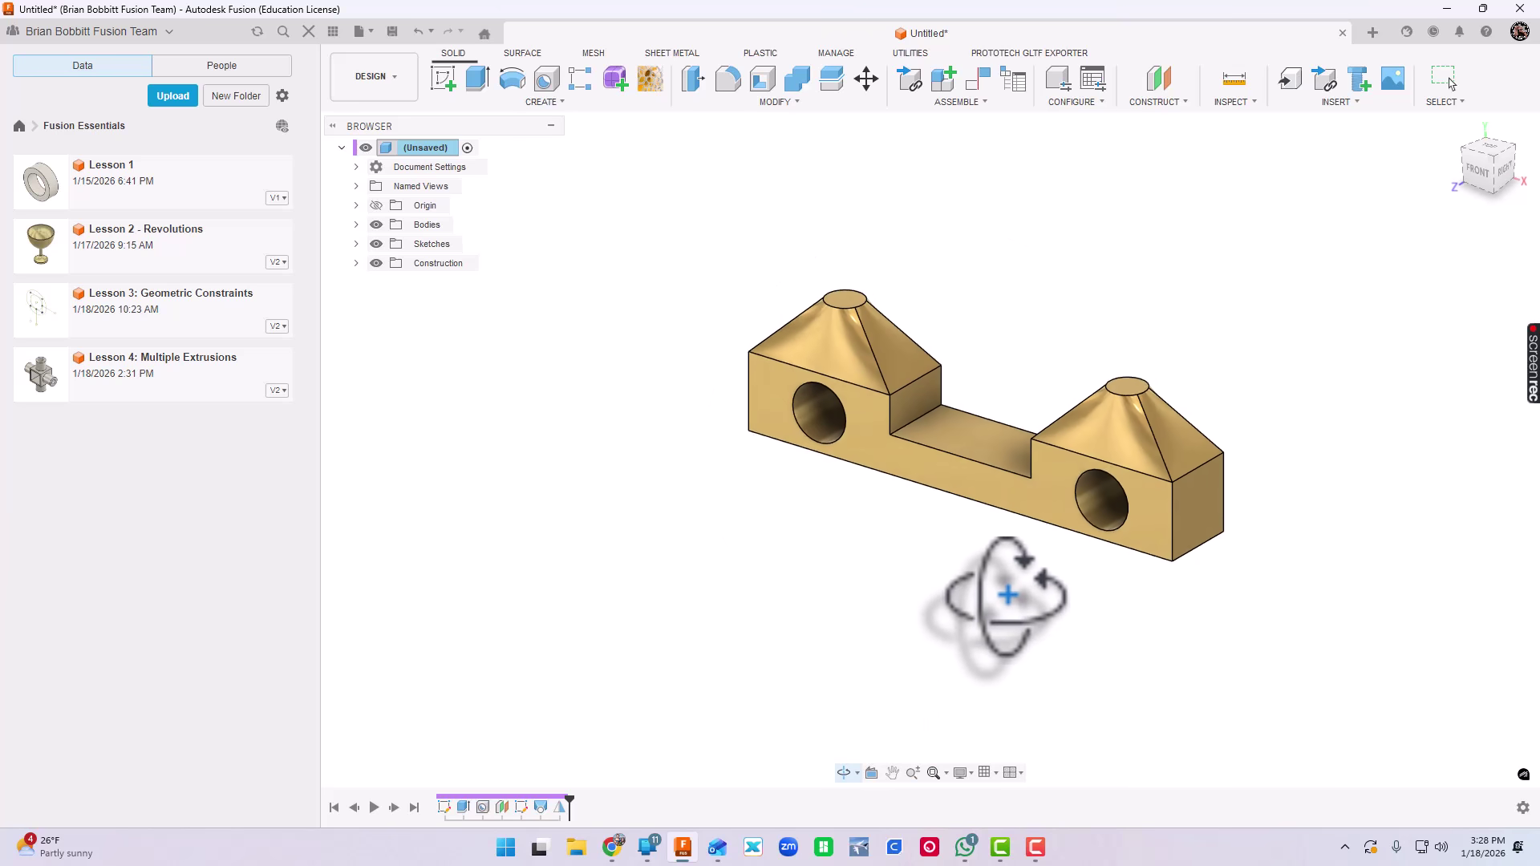
Orbit the finished bracket from the Front view round to the Right view
{"action": "left_click_drag", "start_coordinate": [1028, 571], "coordinate": [986, 585]}
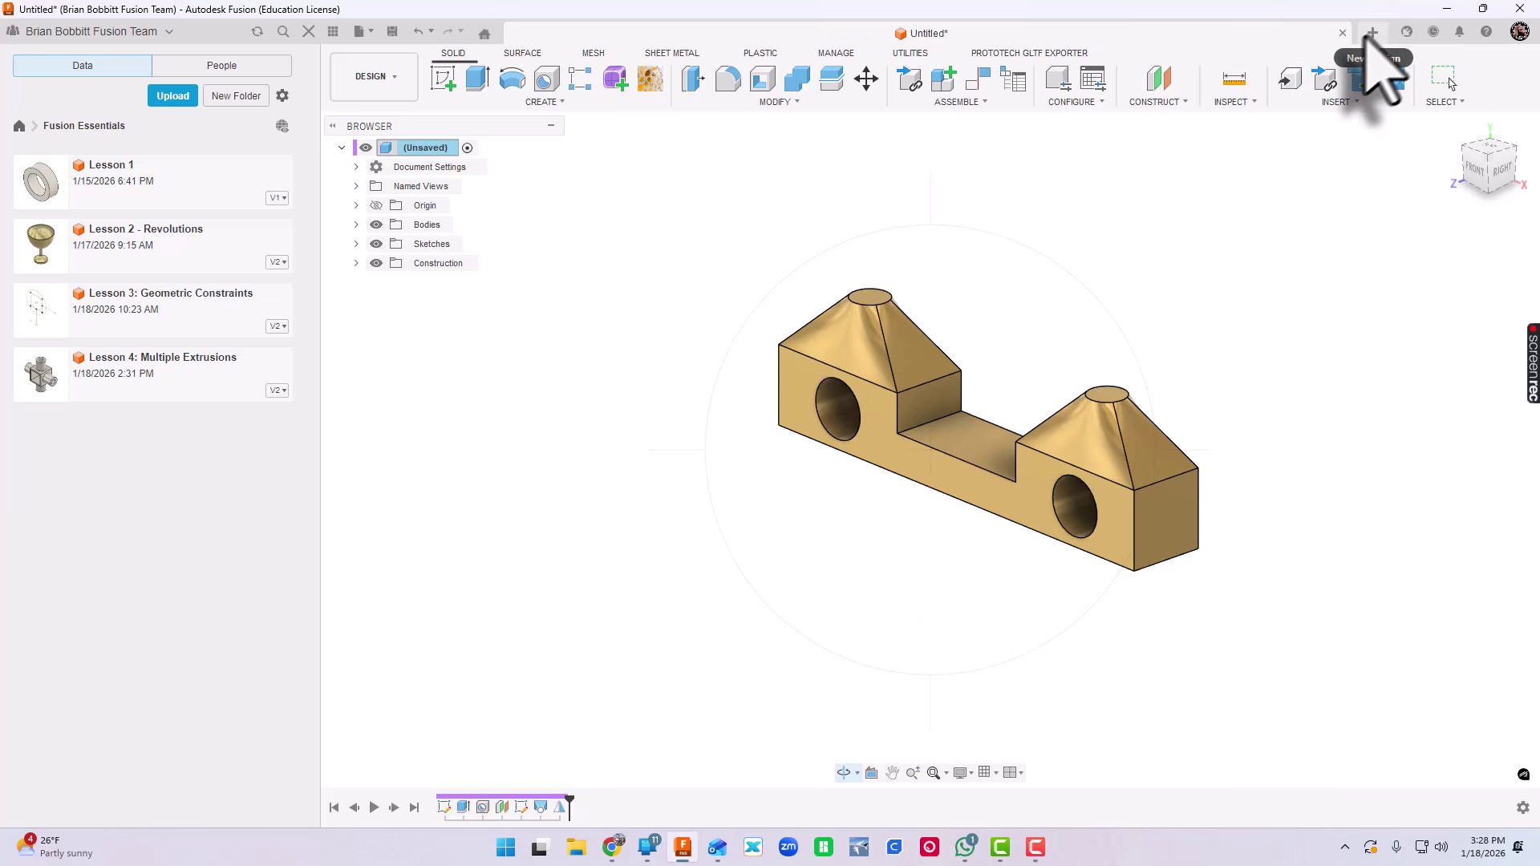
Create a new design and save it as 'Lesson 5: Mirror and Loft' in Fusion Essentials
{"action": "left_click", "coordinate": [1373, 32]}
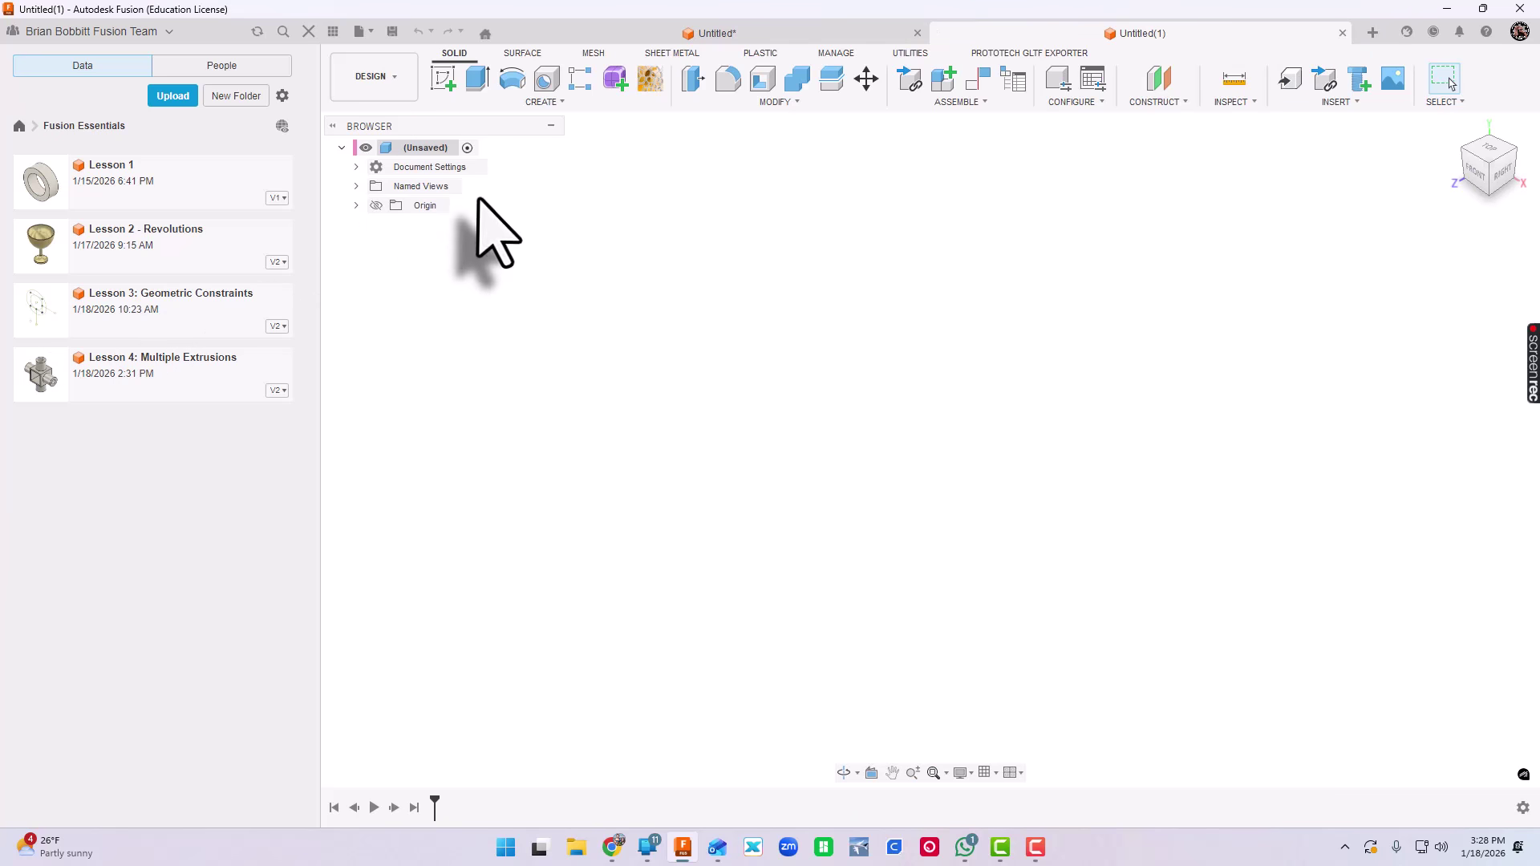
{"action": "left_click", "coordinate": [392, 32]}
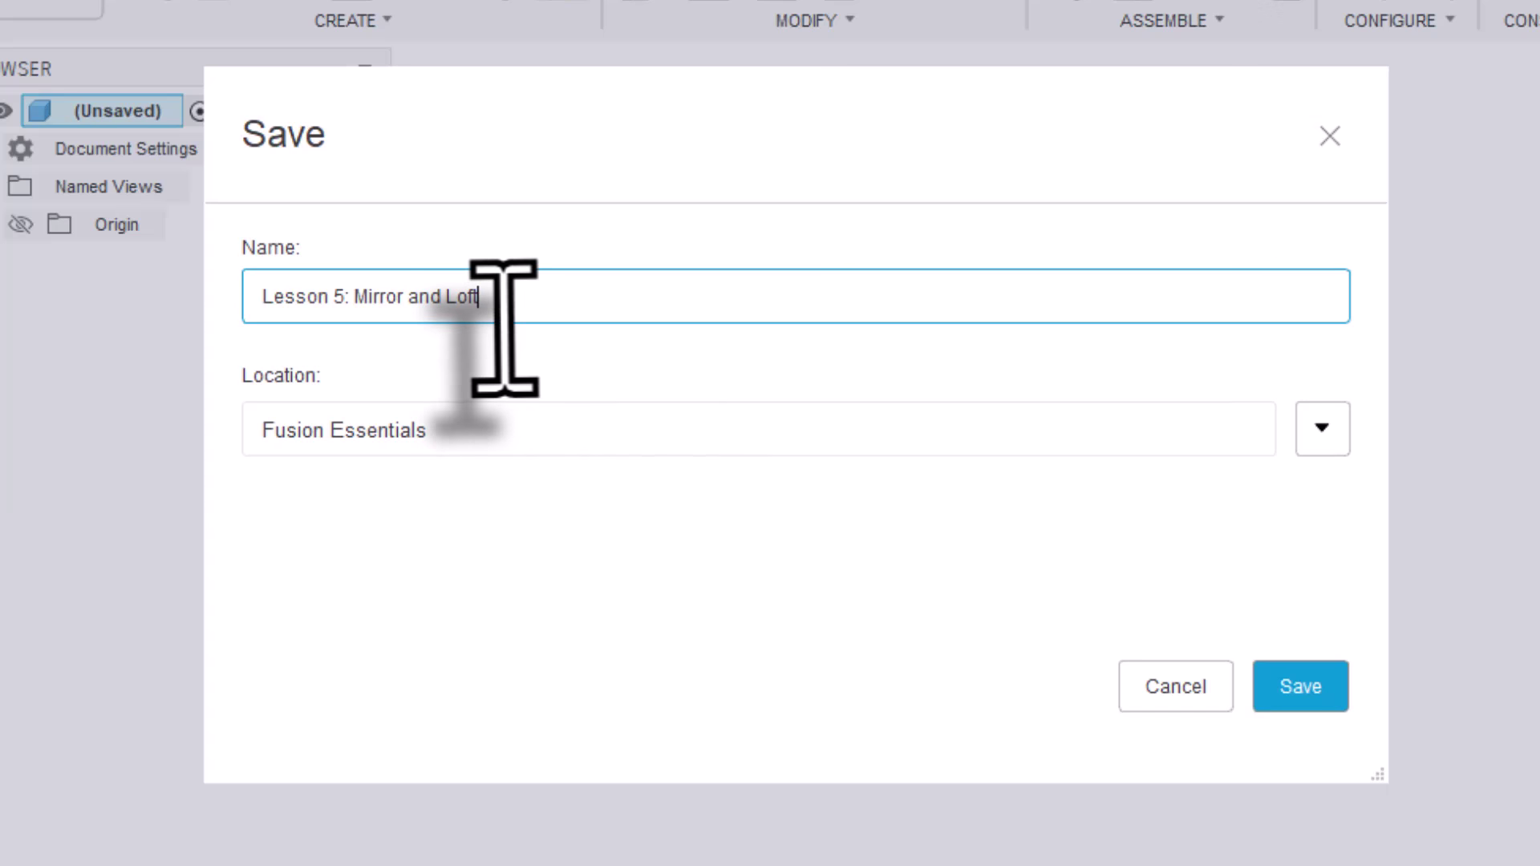
{"action": "left_click", "coordinate": [1301, 695]}
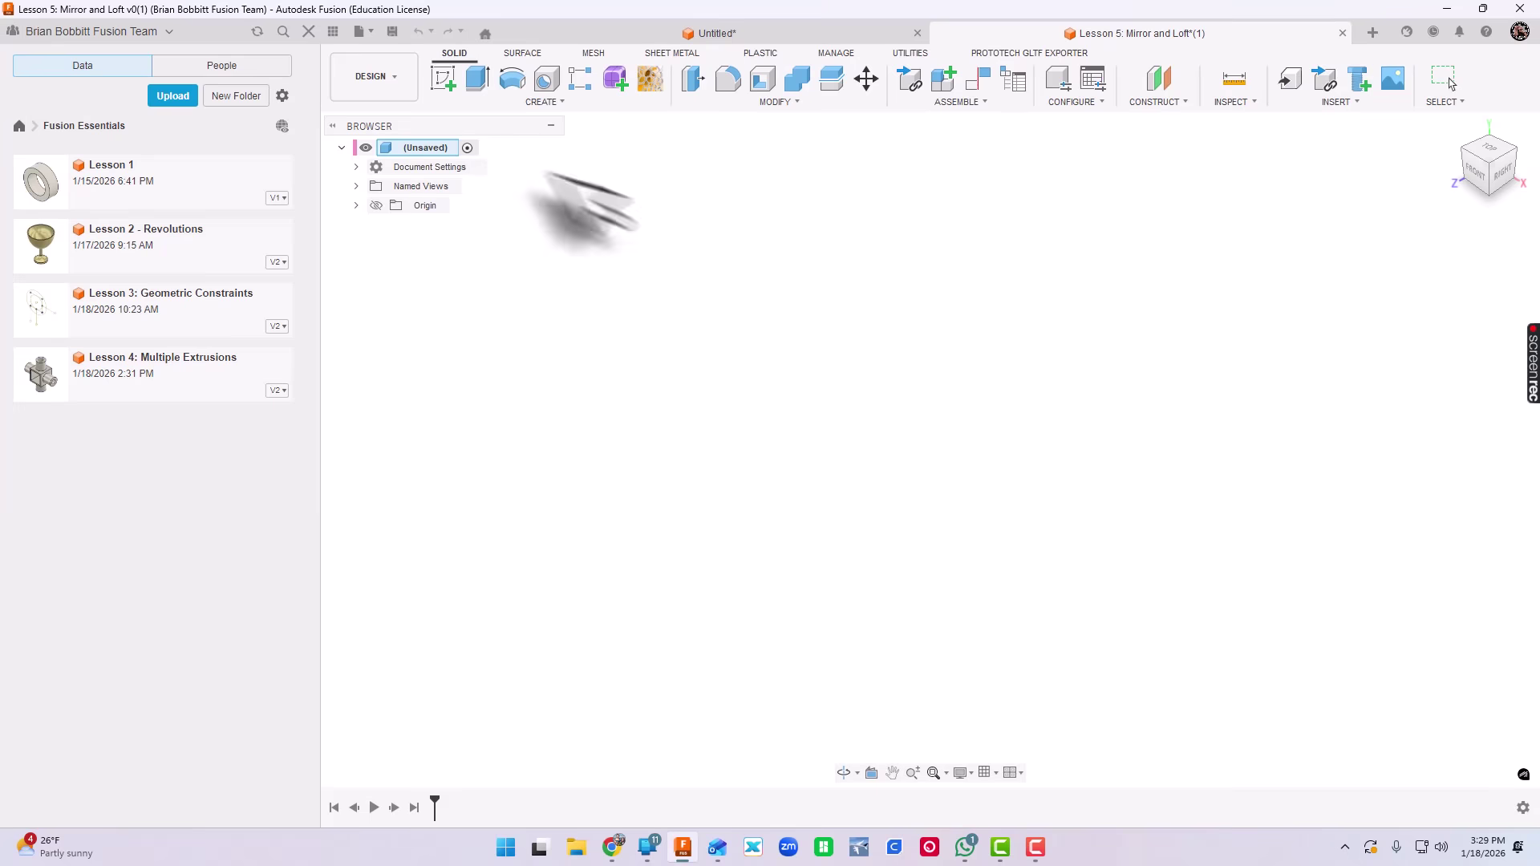
Hide the Data Panel and sketch a 2 × 1 in rectangle at the origin on the front plane
{"action": "left_click", "coordinate": [334, 32]}
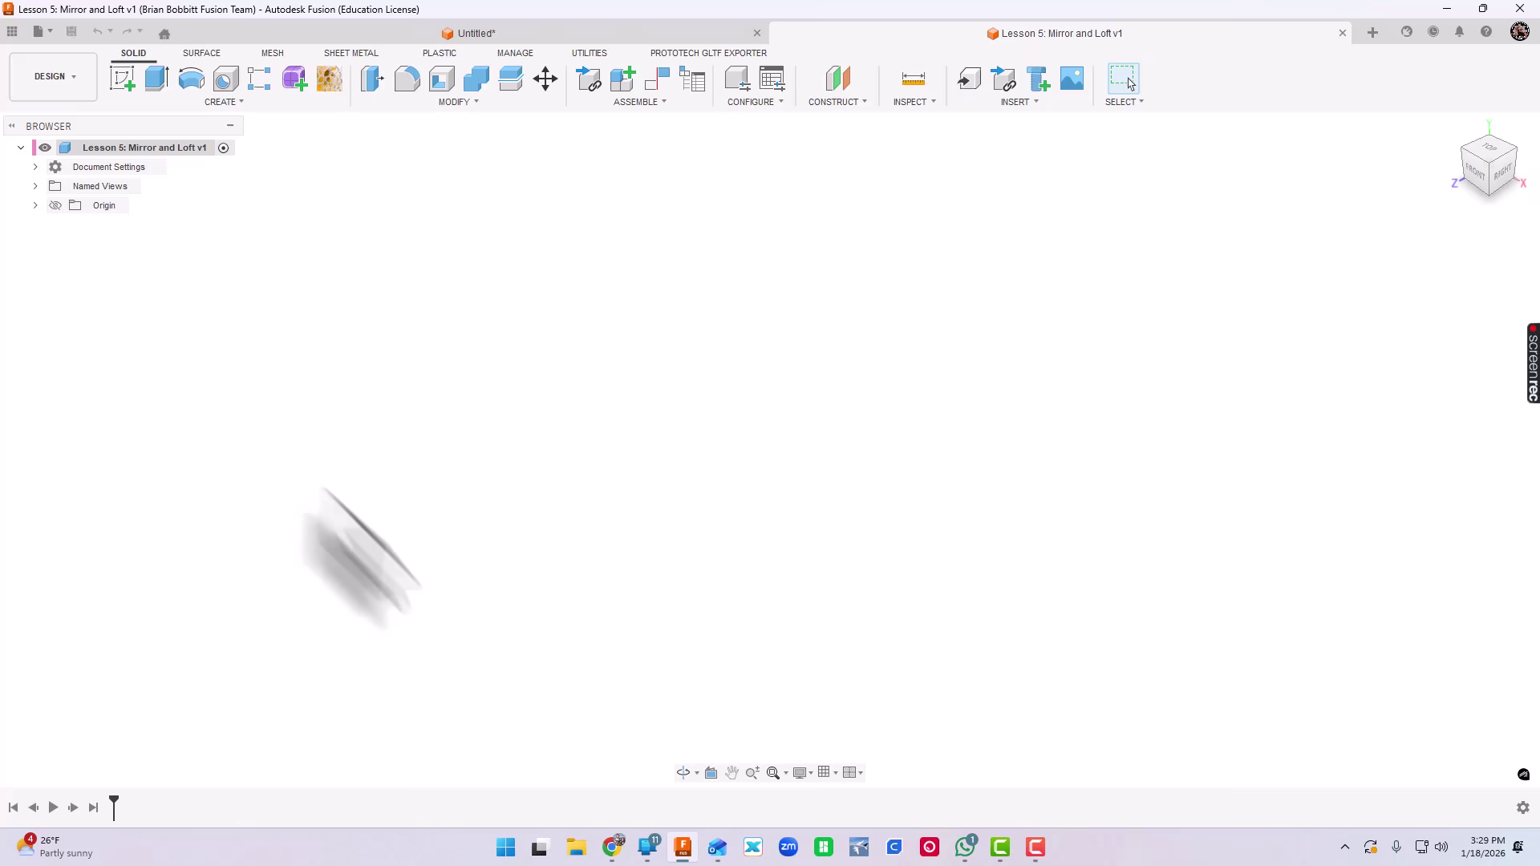
{"action": "left_click", "coordinate": [123, 80]}
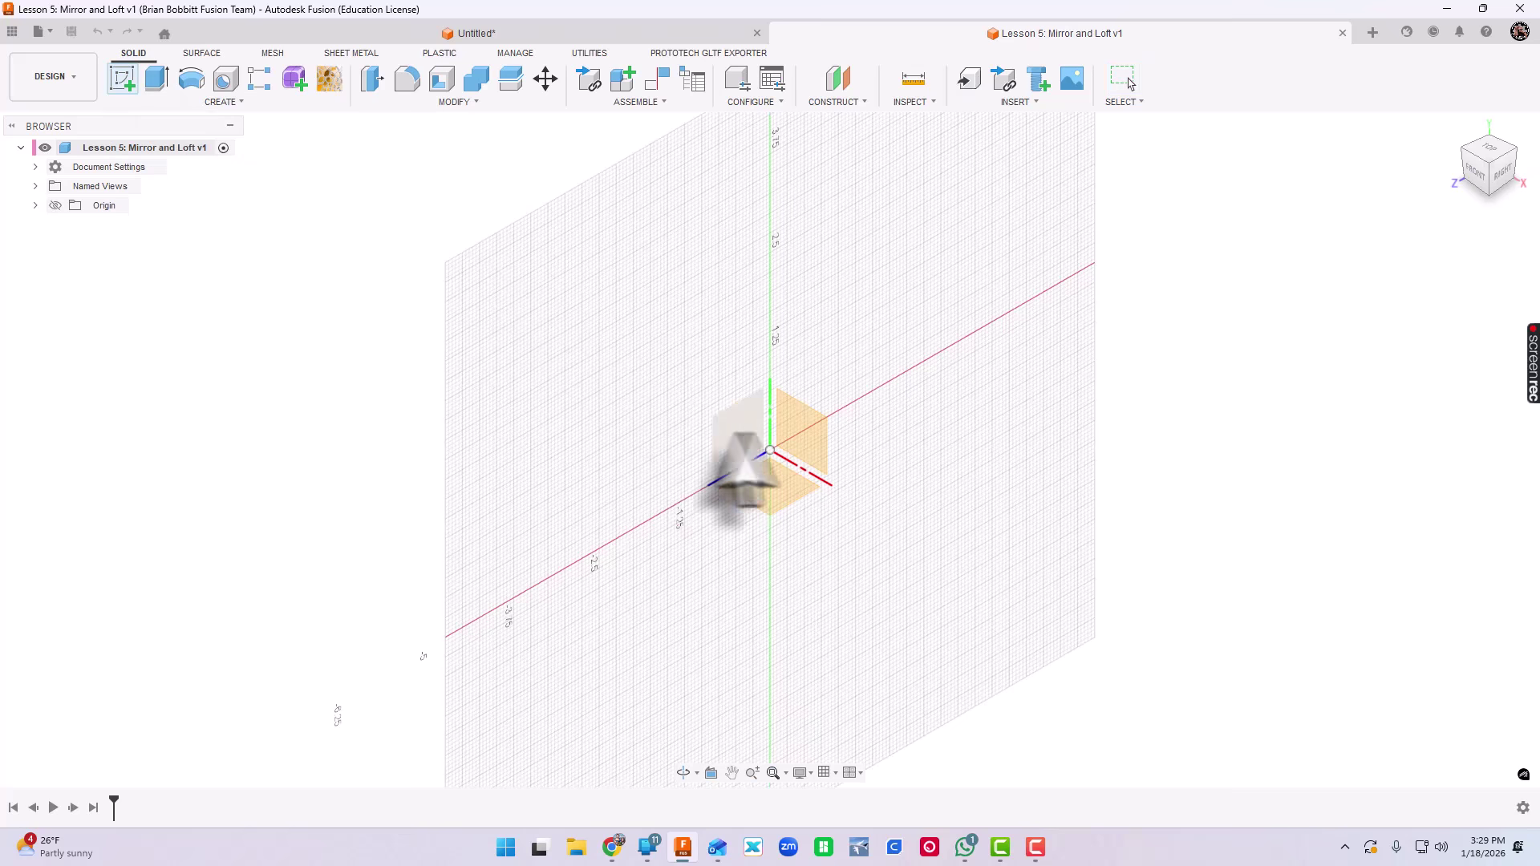
{"action": "left_click", "coordinate": [795, 435]}
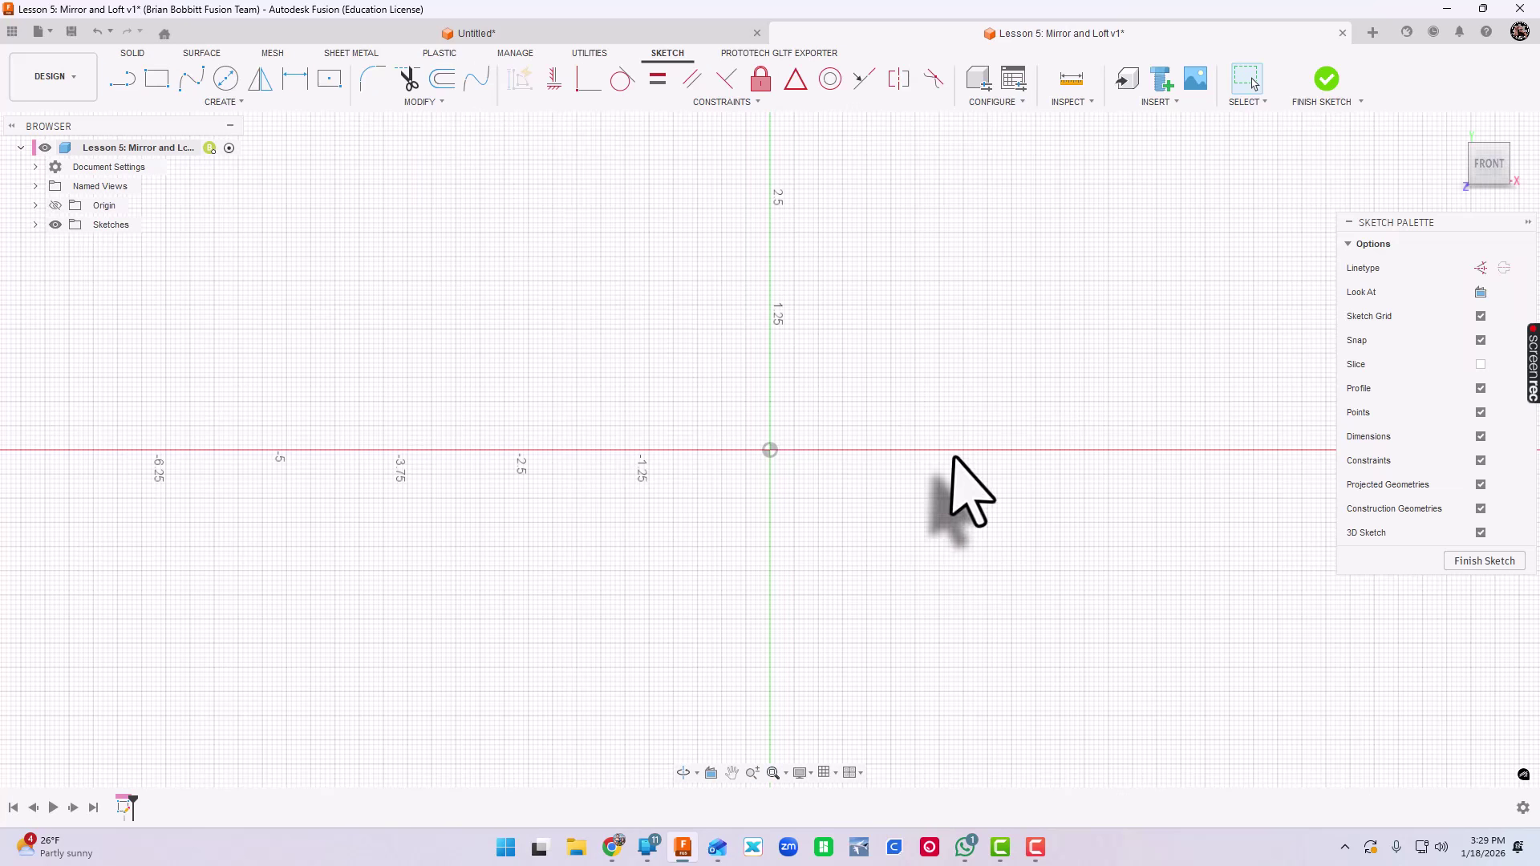
{"action": "left_click", "coordinate": [157, 80]}
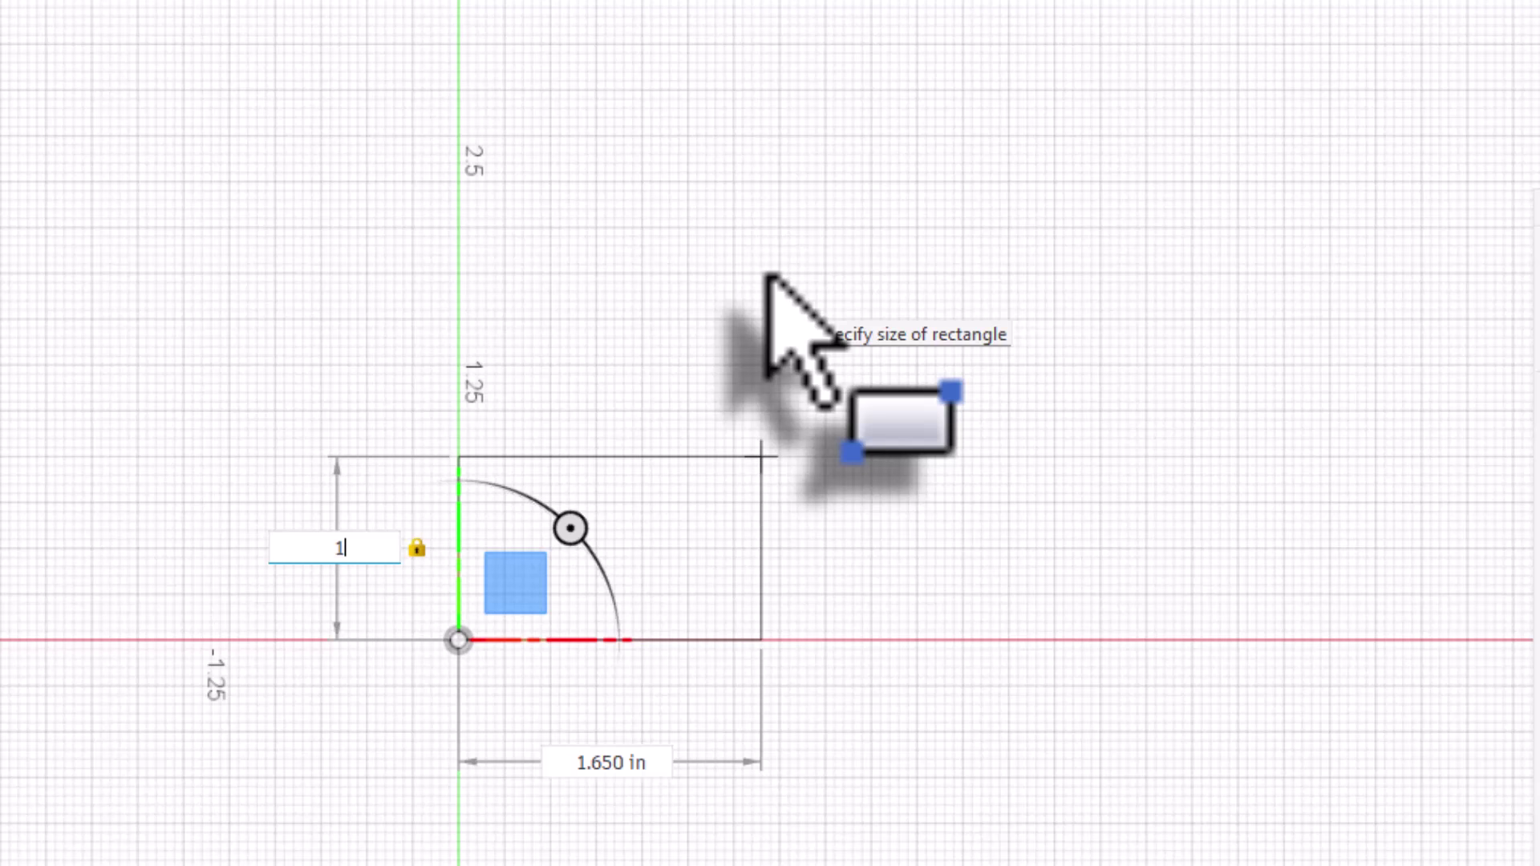
{"action": "key", "text": "Tab"}
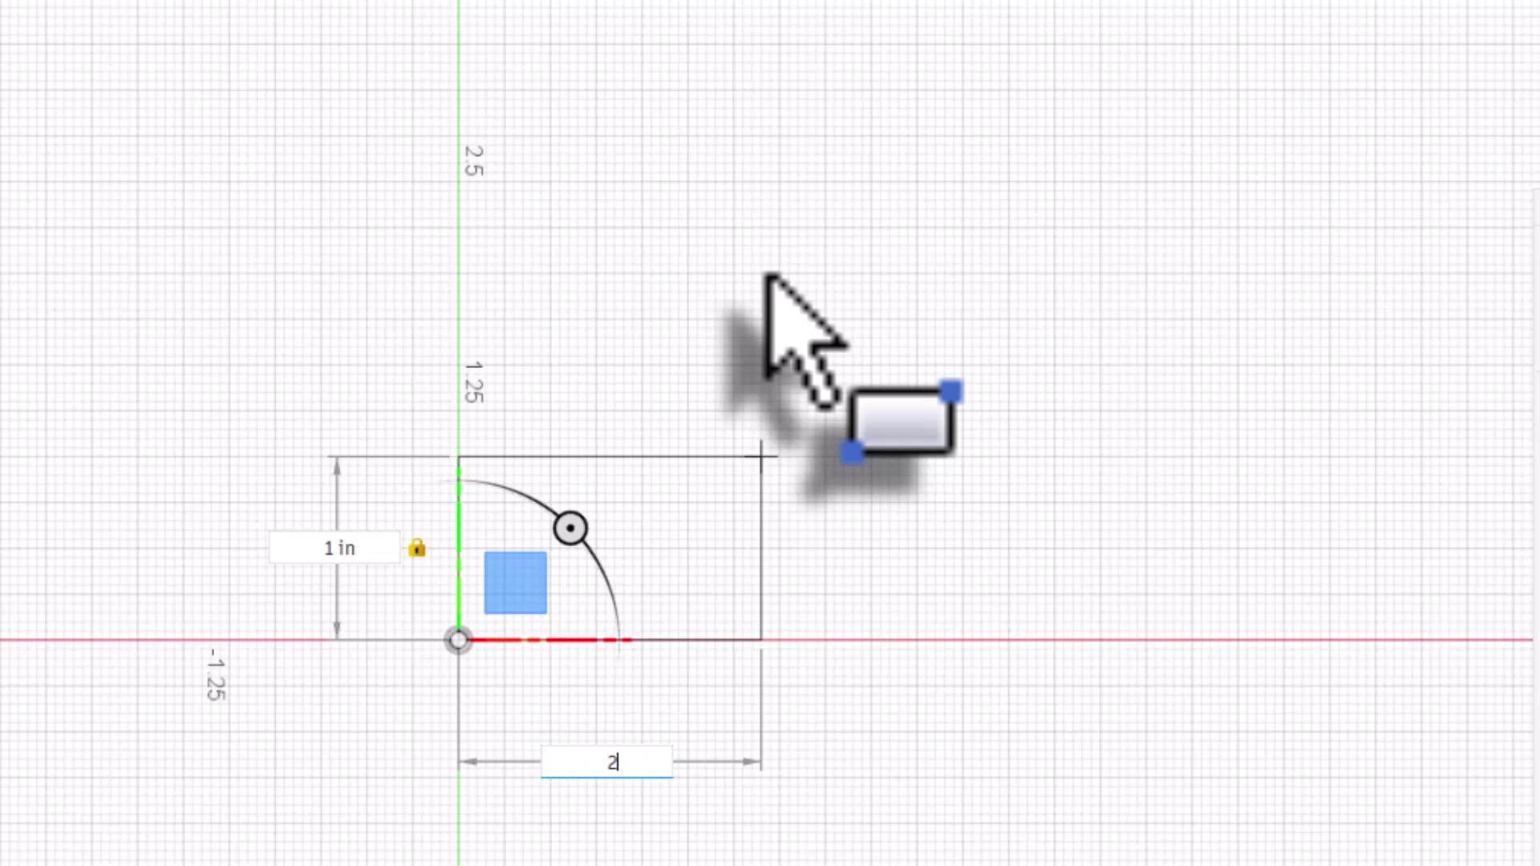
{"action": "key", "text": "Return"}
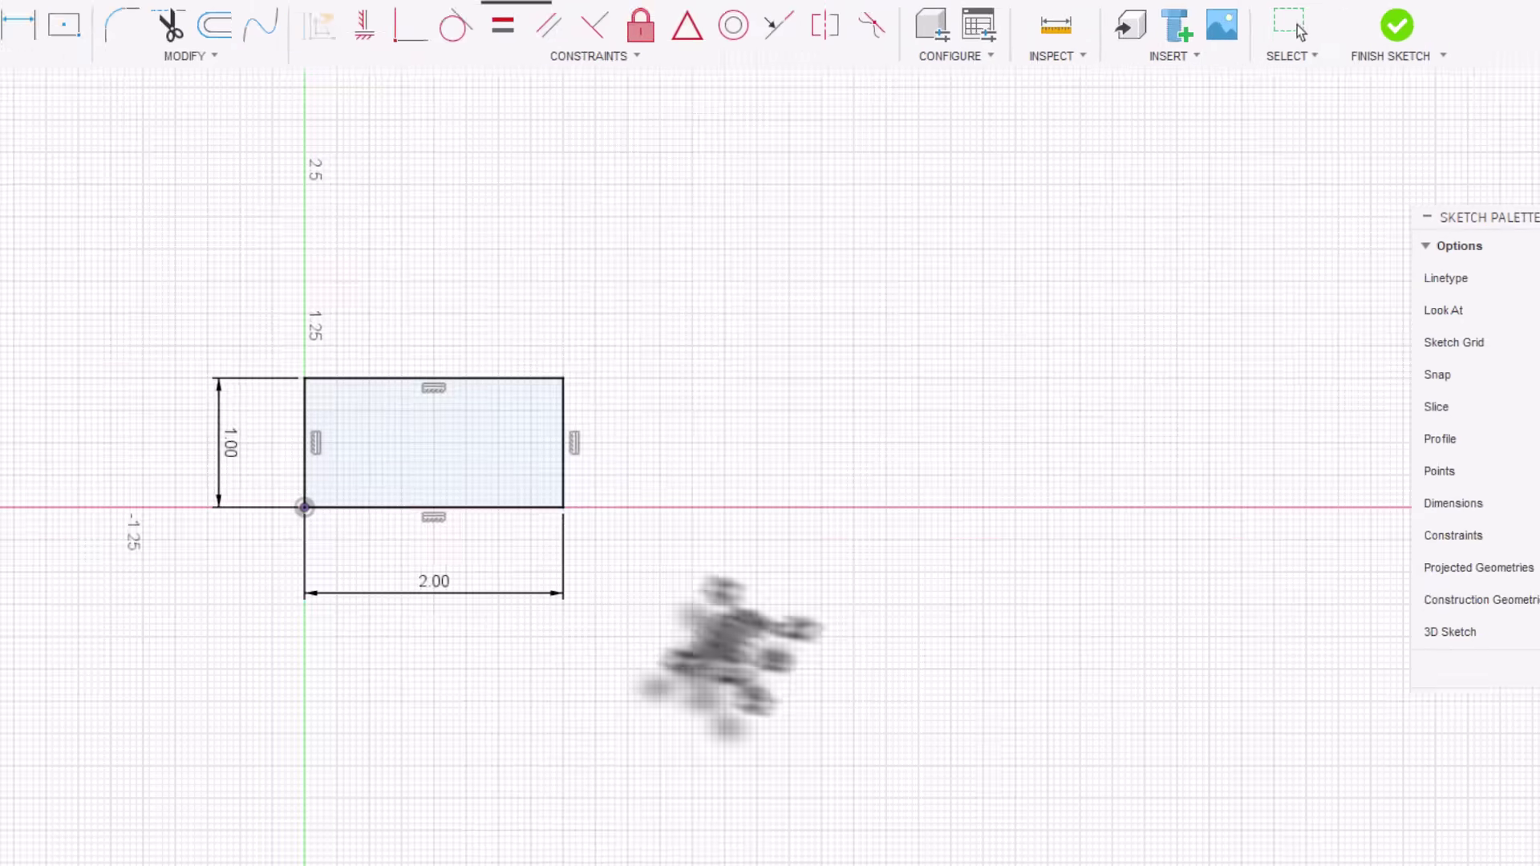
Add a 1 × 0.5 in rectangle from the first rectangle's bottom-right corner
{"action": "left_click", "coordinate": [157, 78]}
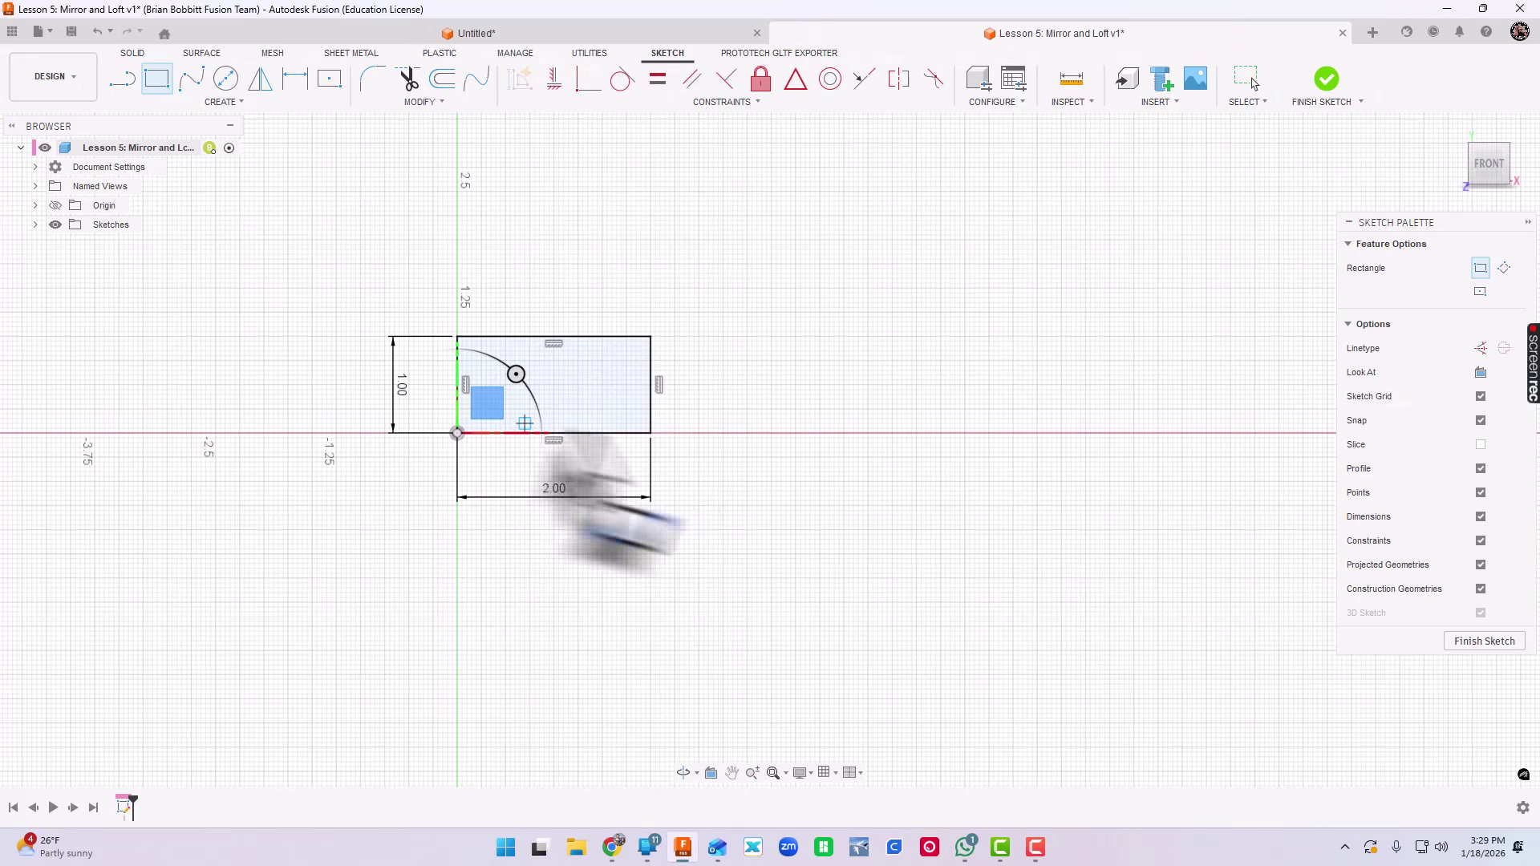
{"action": "left_click", "coordinate": [650, 433]}
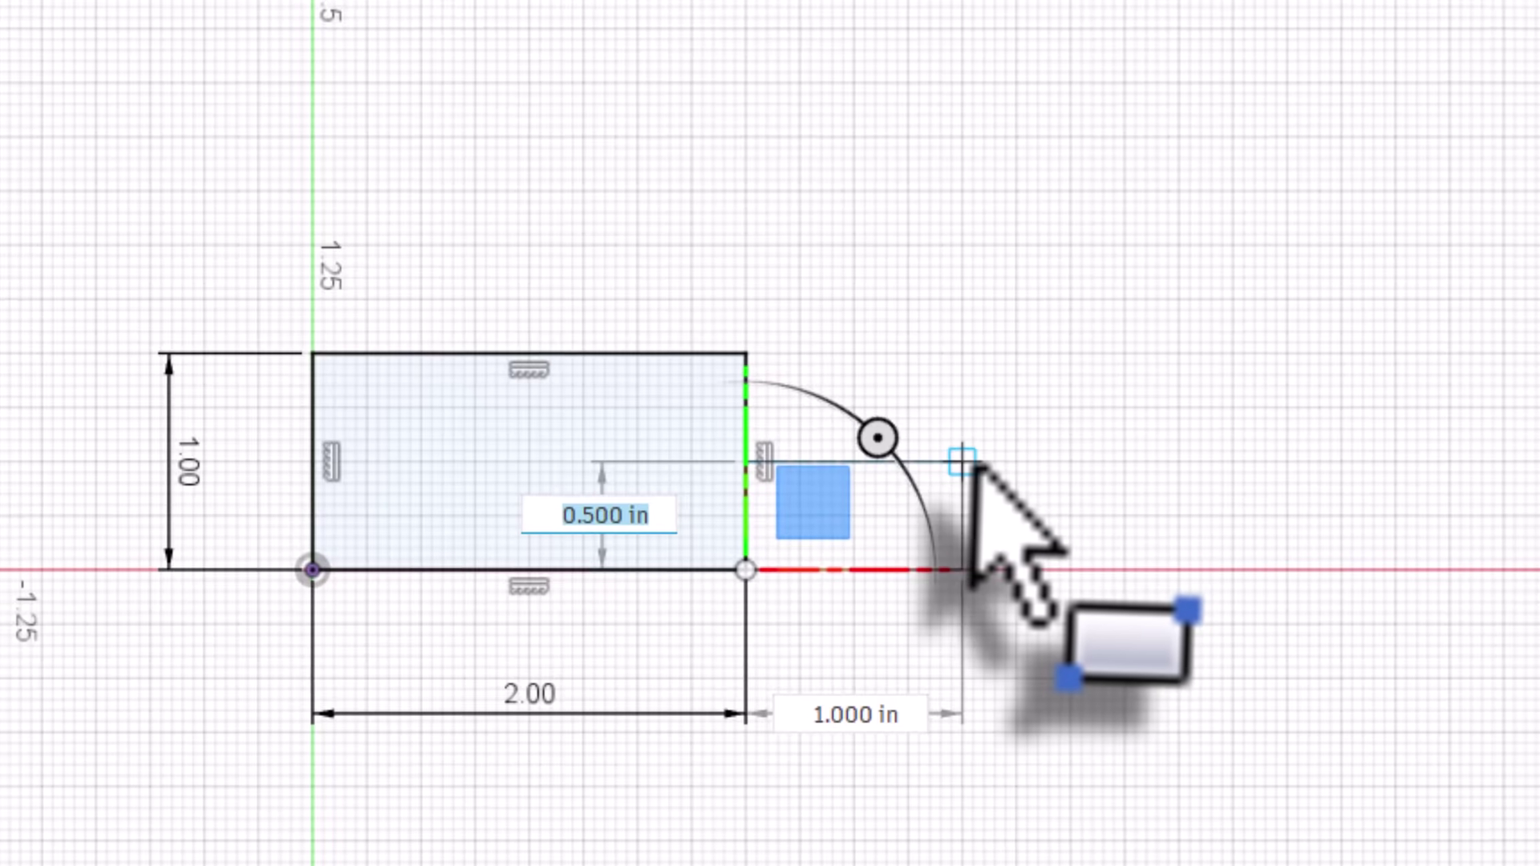
{"action": "key", "text": "Tab"}
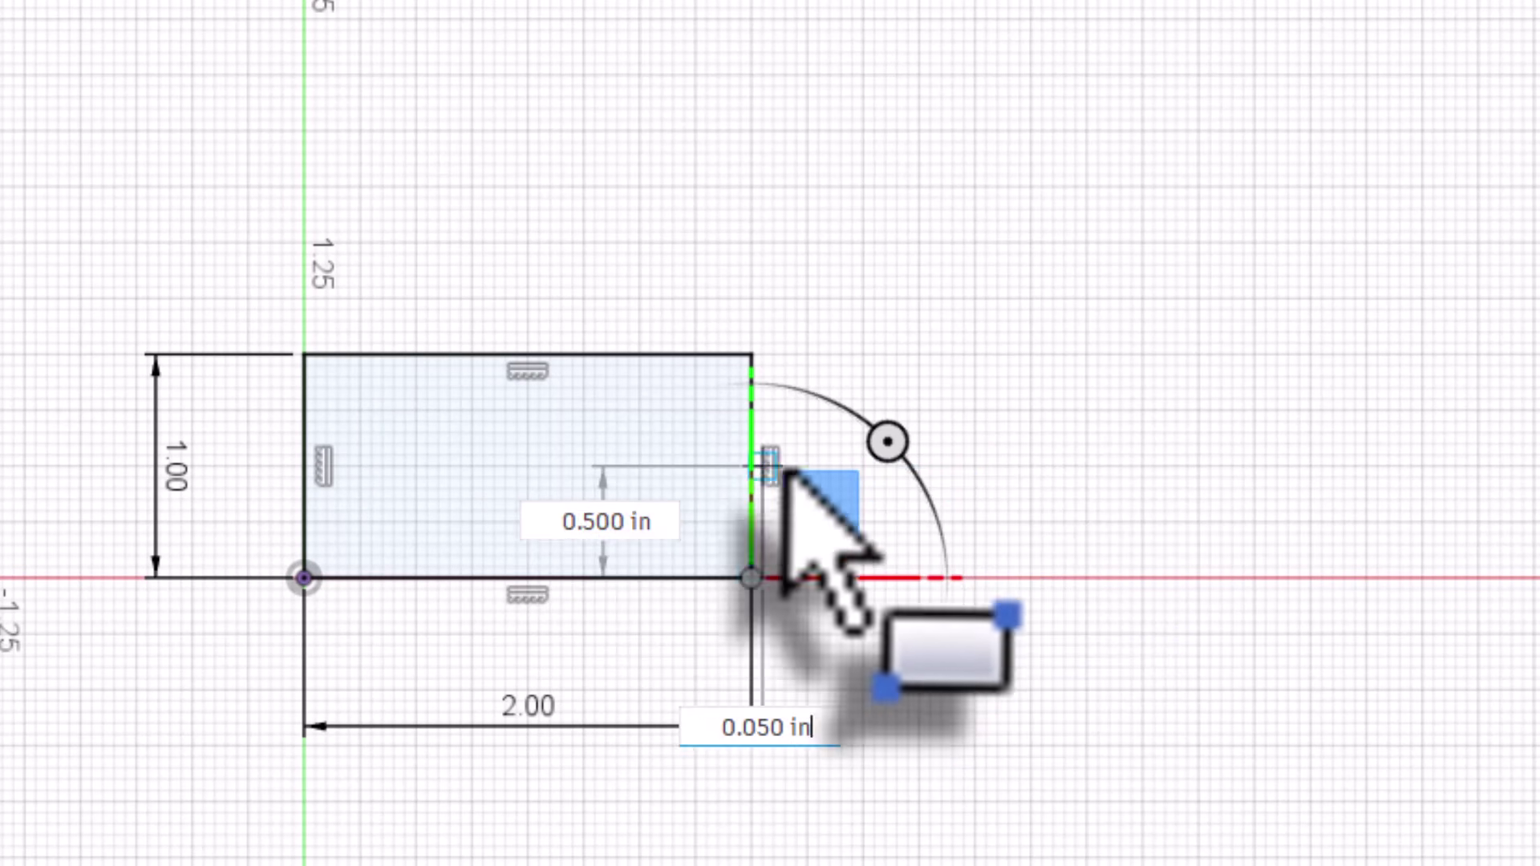
{"action": "key", "text": "Tab"}
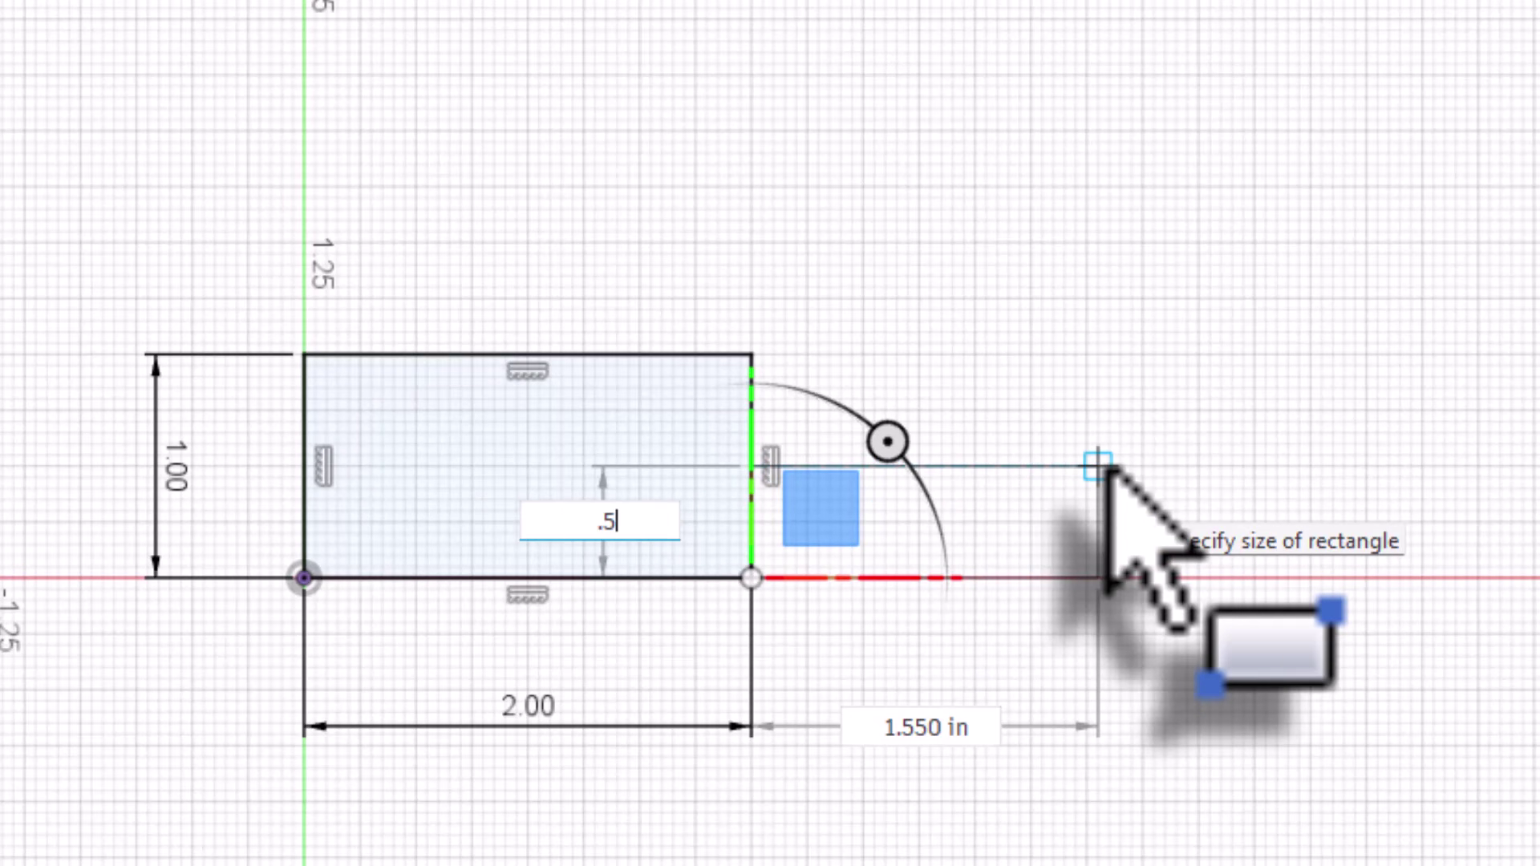
{"action": "type", "text": ".5"}
{"action": "key", "text": "Tab"}
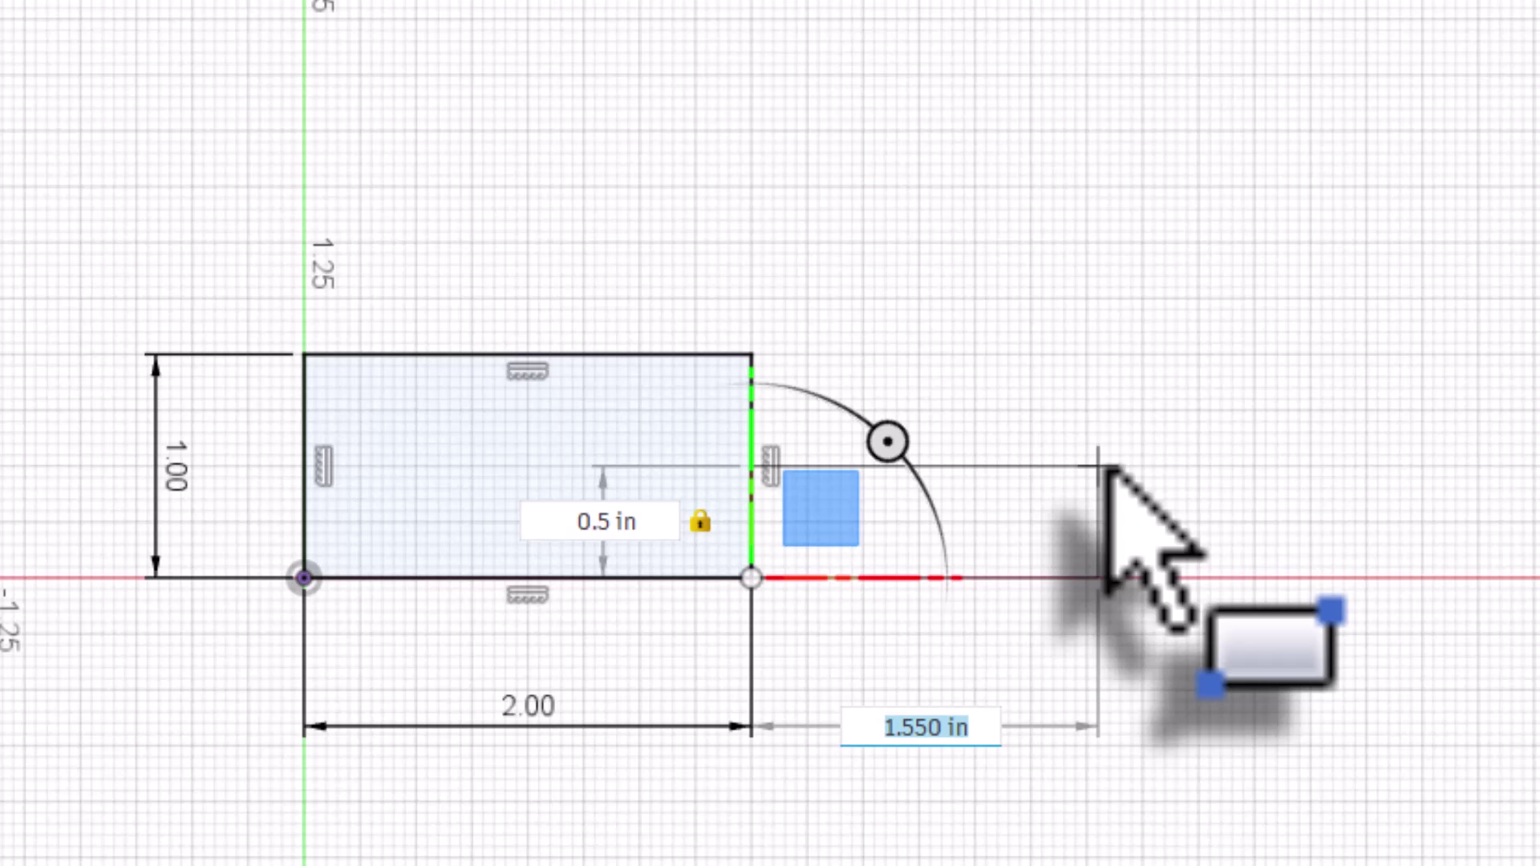
{"action": "type", "text": "1"}
{"action": "key", "text": "Tab"}
{"action": "key", "text": "Return"}
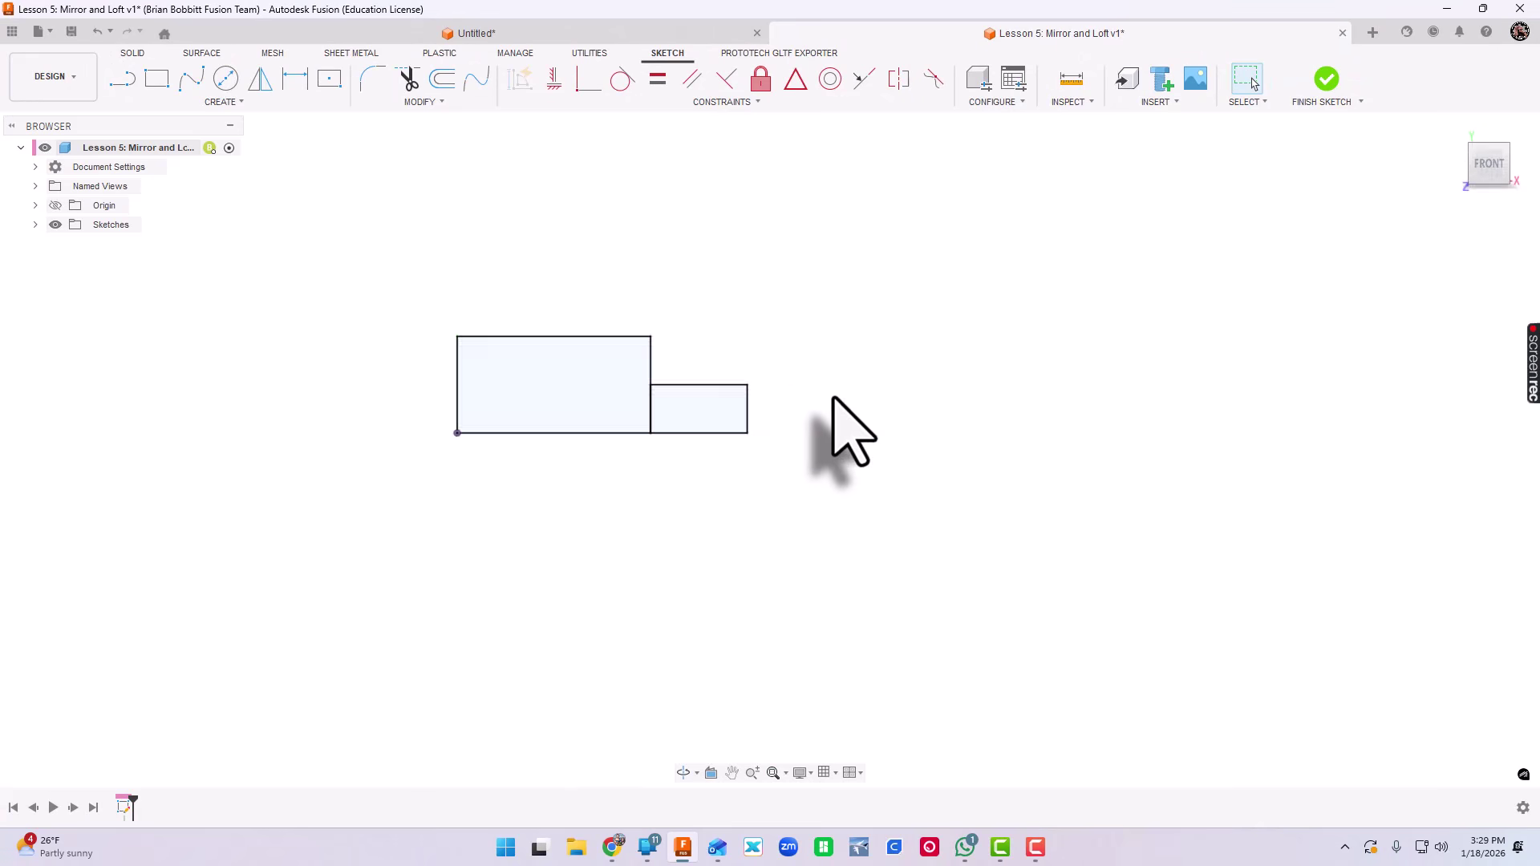
Extrude both rectangle profiles 1 in together as one new body
{"action": "key", "text": "e"}
{"action": "left_click", "coordinate": [831, 481]}
{"action": "left_click", "coordinate": [926, 534]}
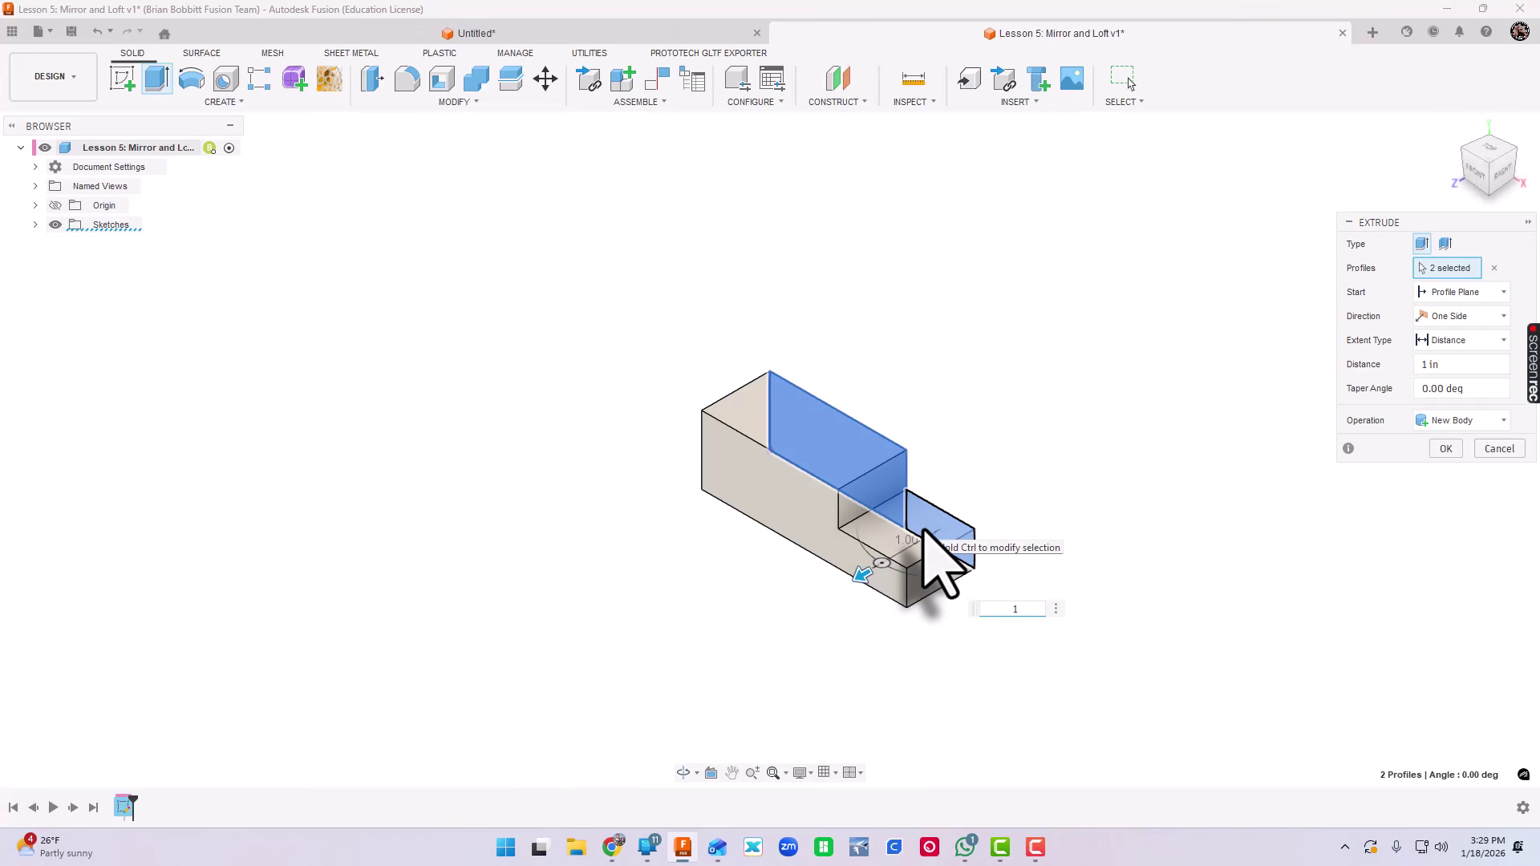
{"action": "key", "text": "Return"}
{"action": "middle_click_drag", "start_coordinate": [1008, 516], "coordinate": [896, 388]}
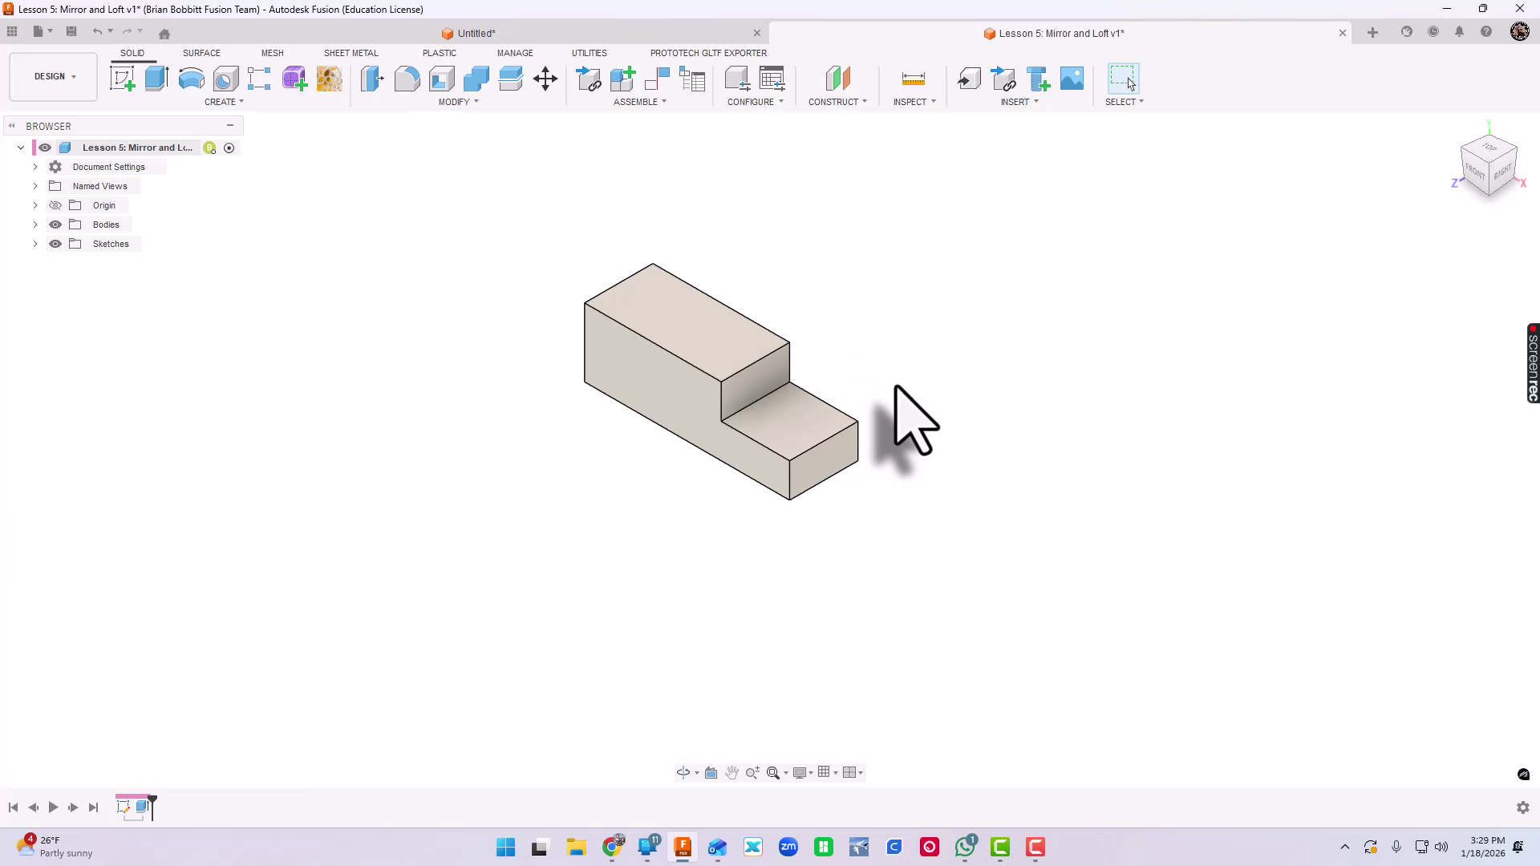
Place a hole on the tall block's front face, 1 in from the left edge and 0.5 in from the top edge
{"action": "left_click", "coordinate": [227, 78]}
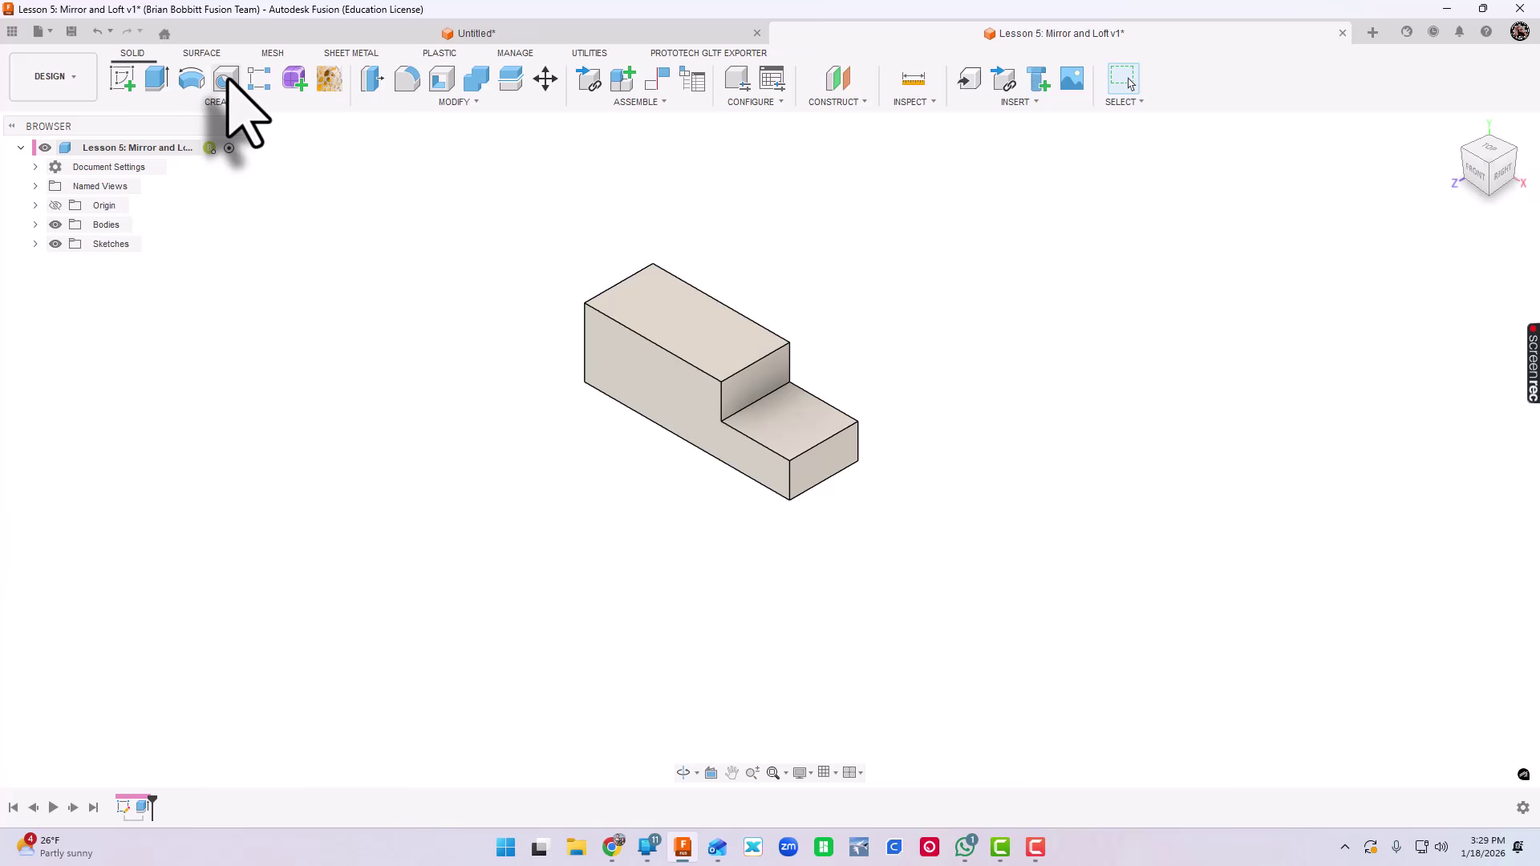
{"action": "left_click", "coordinate": [655, 386]}
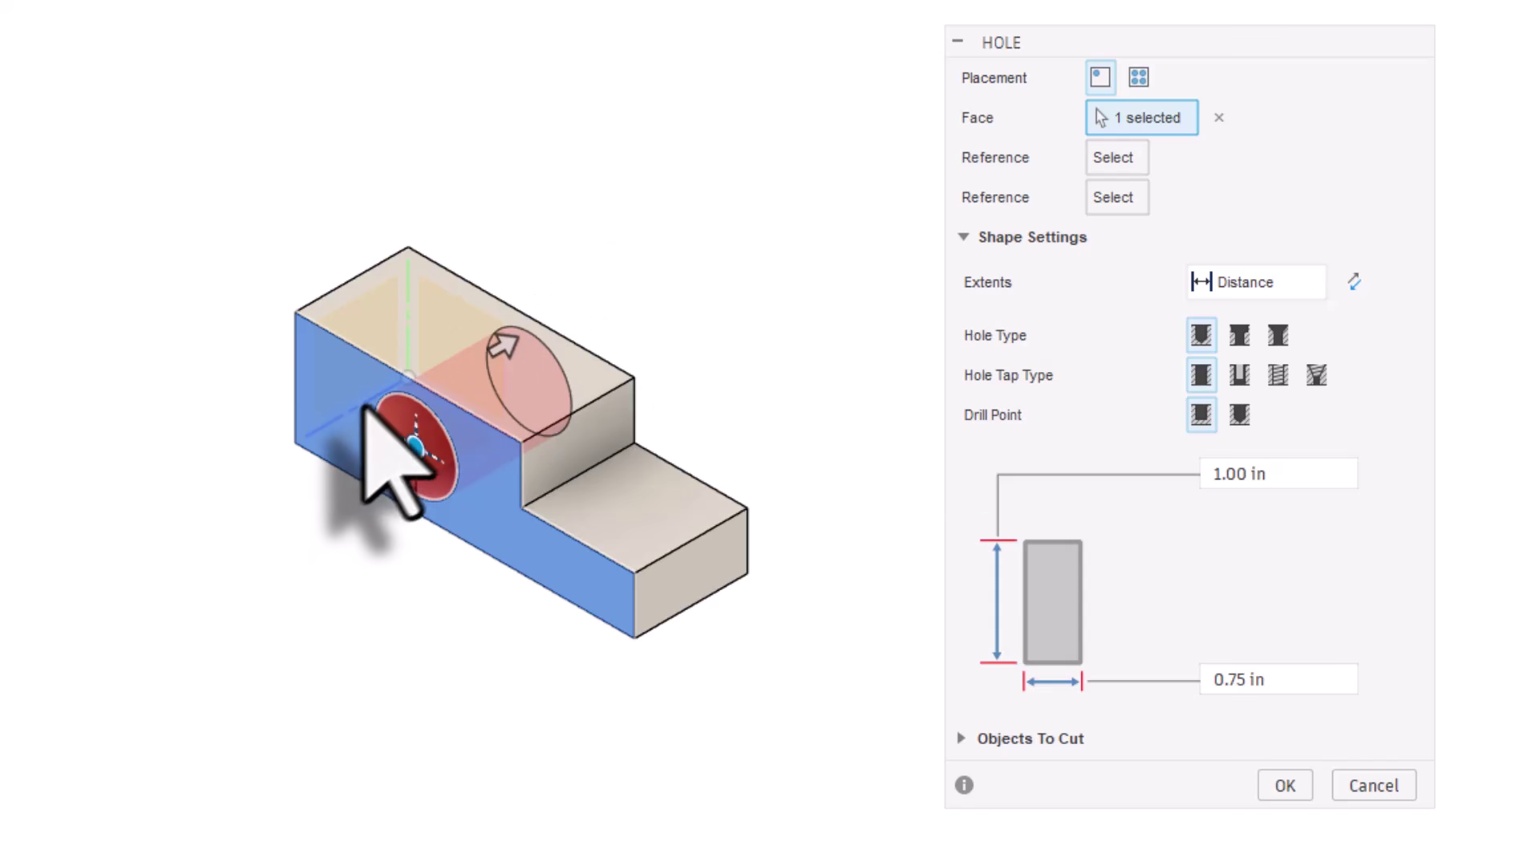
{"action": "left_click", "coordinate": [415, 446]}
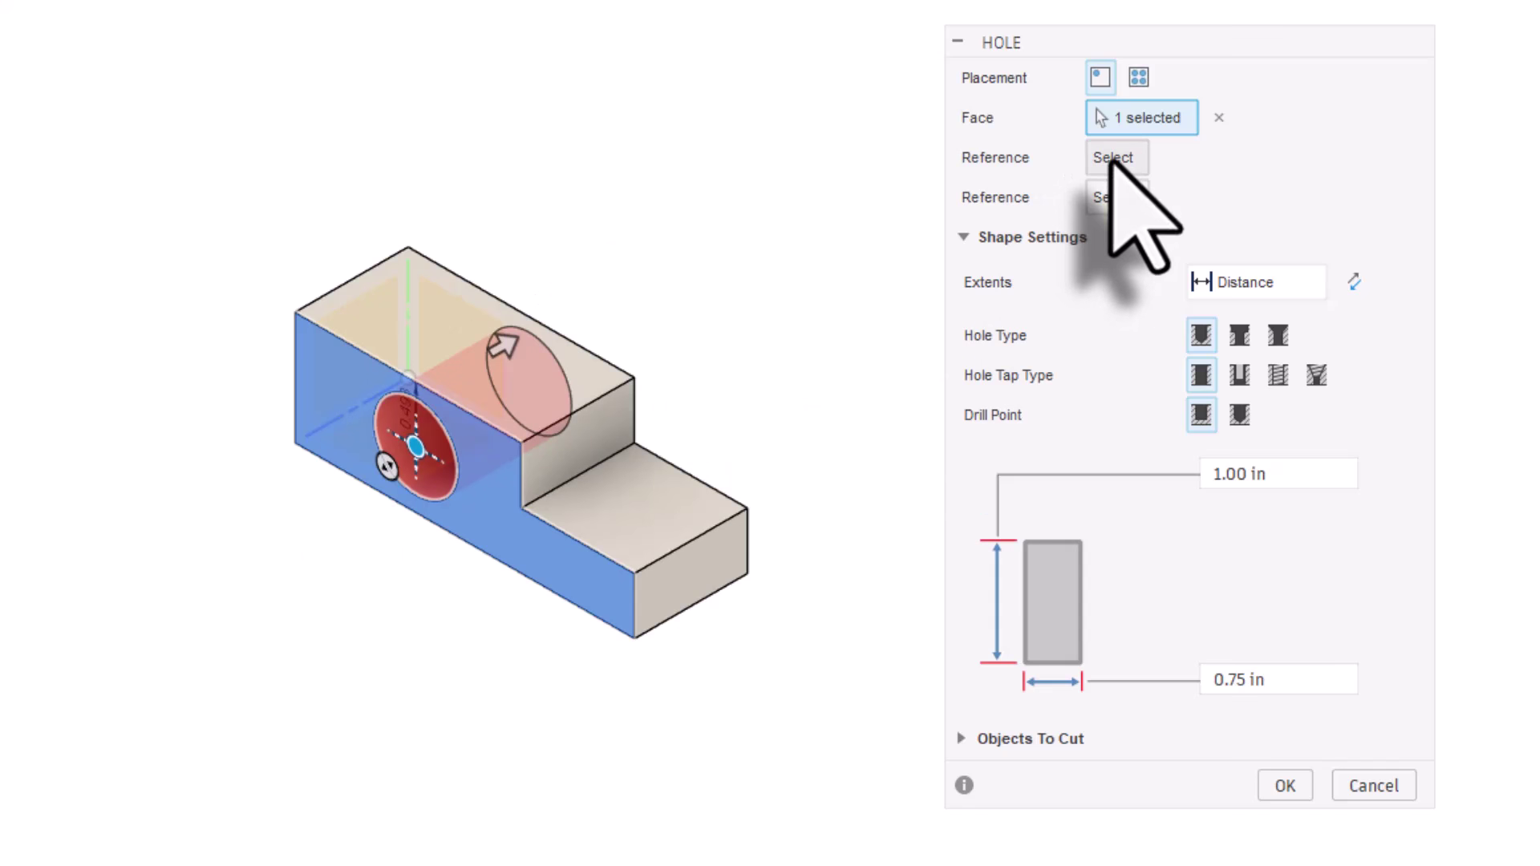
{"action": "left_click", "coordinate": [299, 392]}
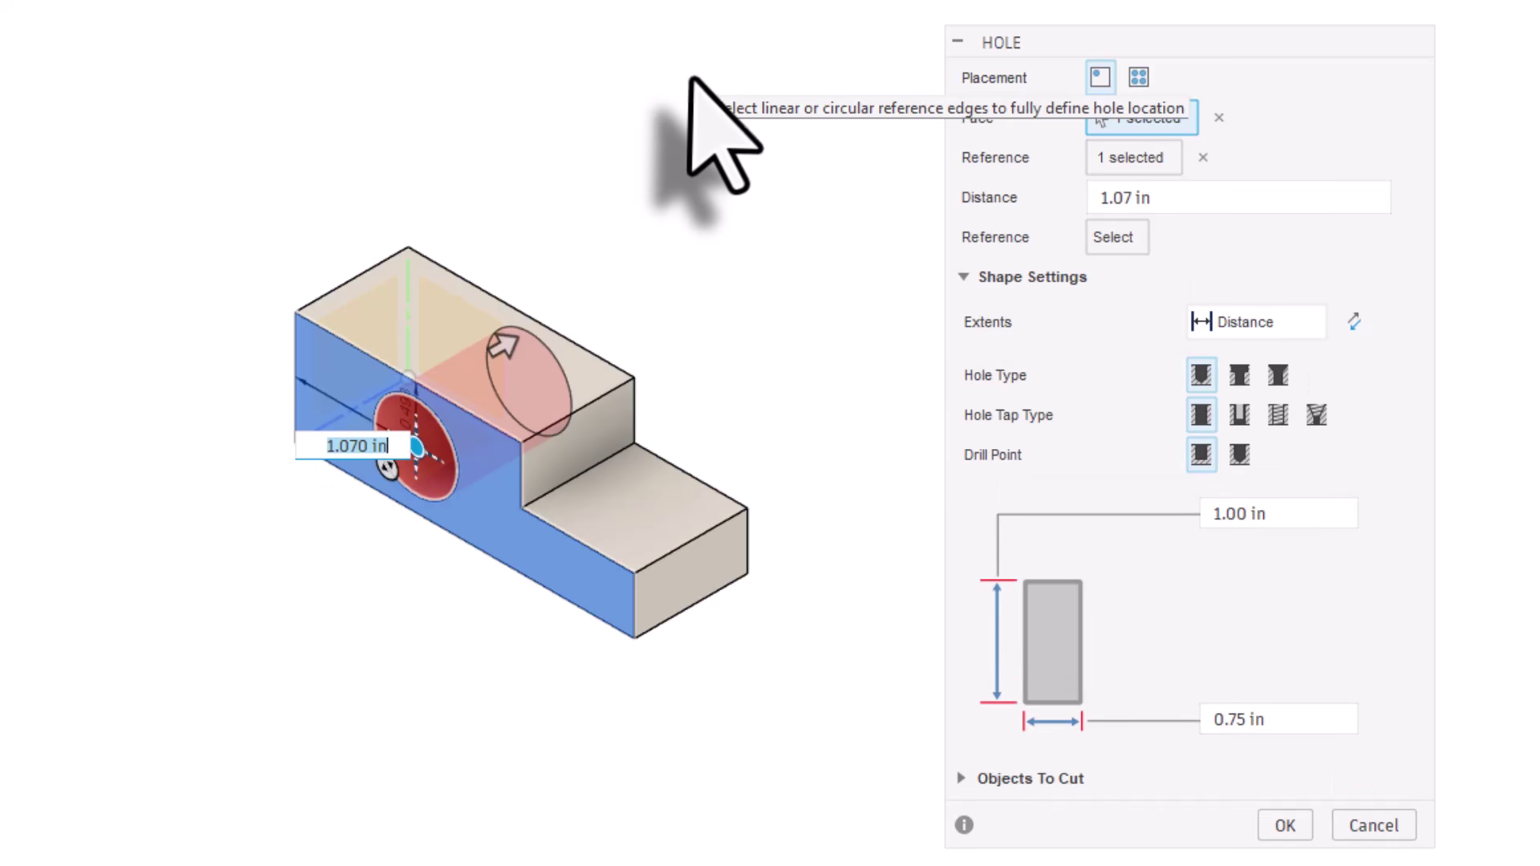
{"action": "type", "text": "1"}
{"action": "key", "text": "Return"}
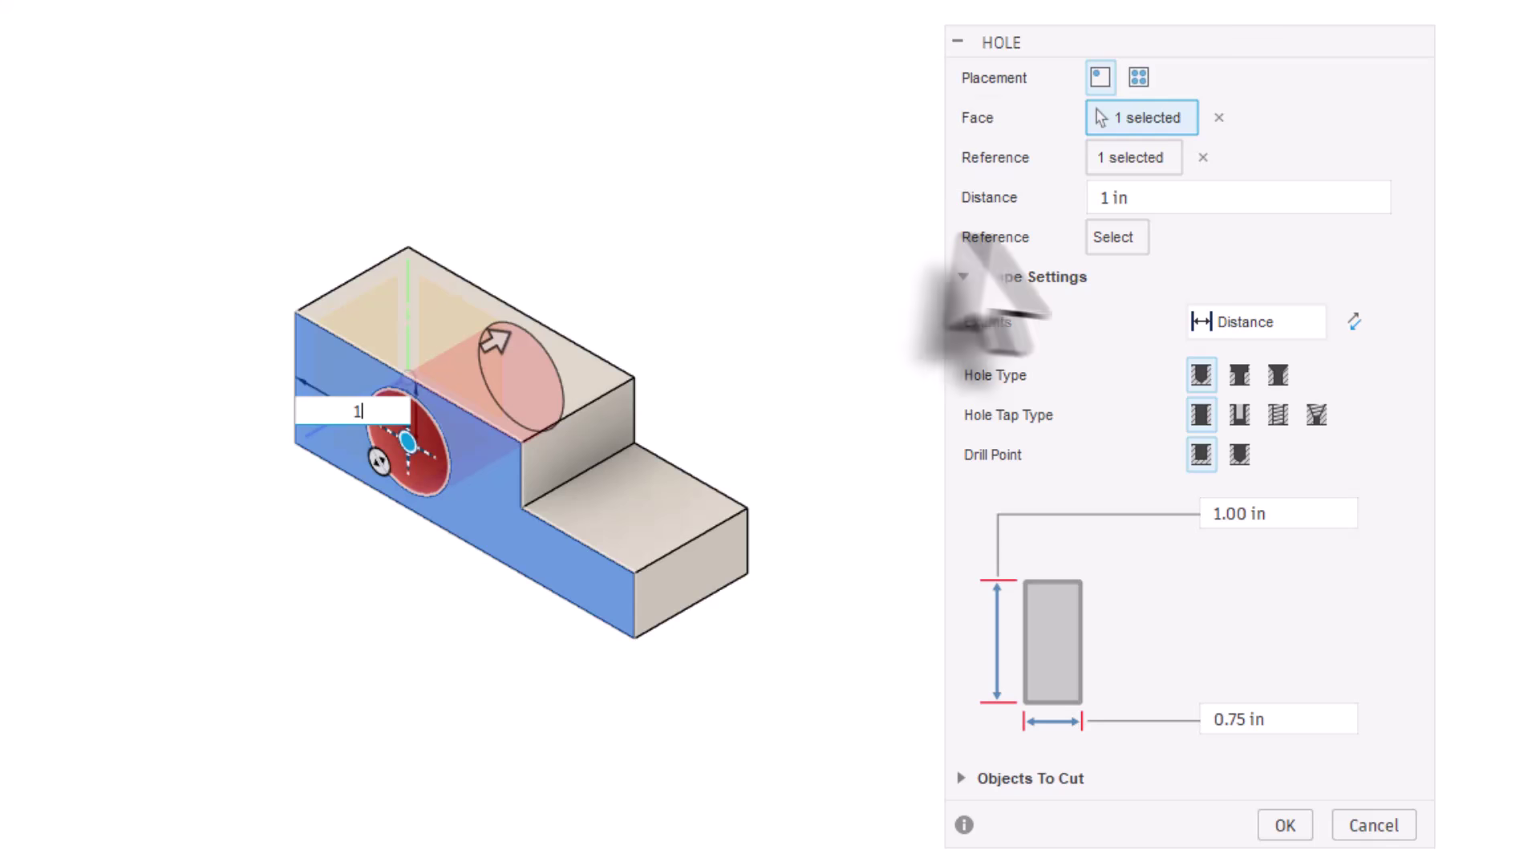
{"action": "left_click", "coordinate": [1113, 239]}
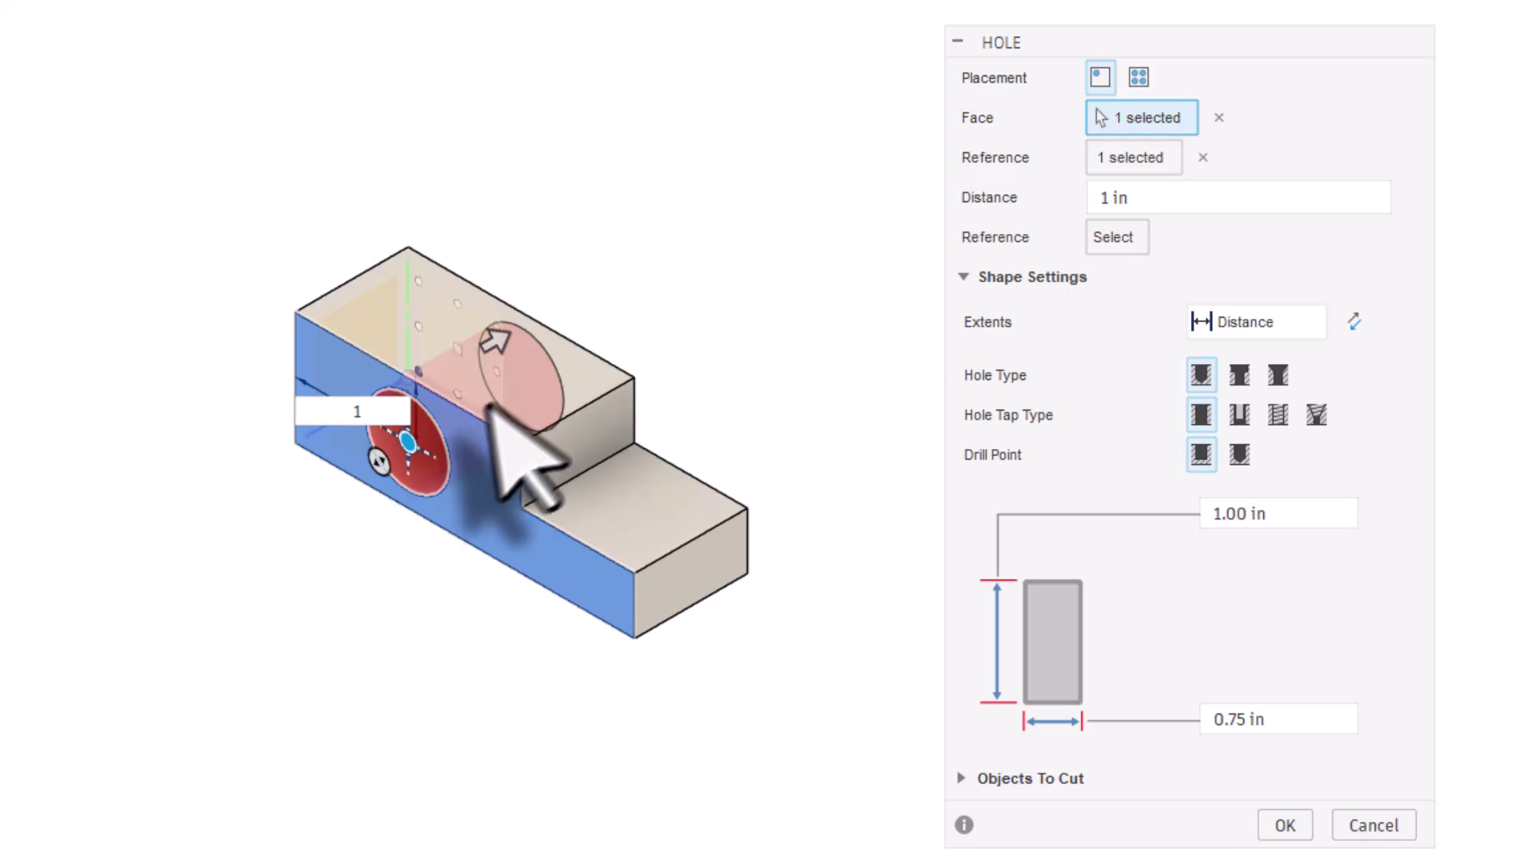
{"action": "left_click", "coordinate": [603, 389]}
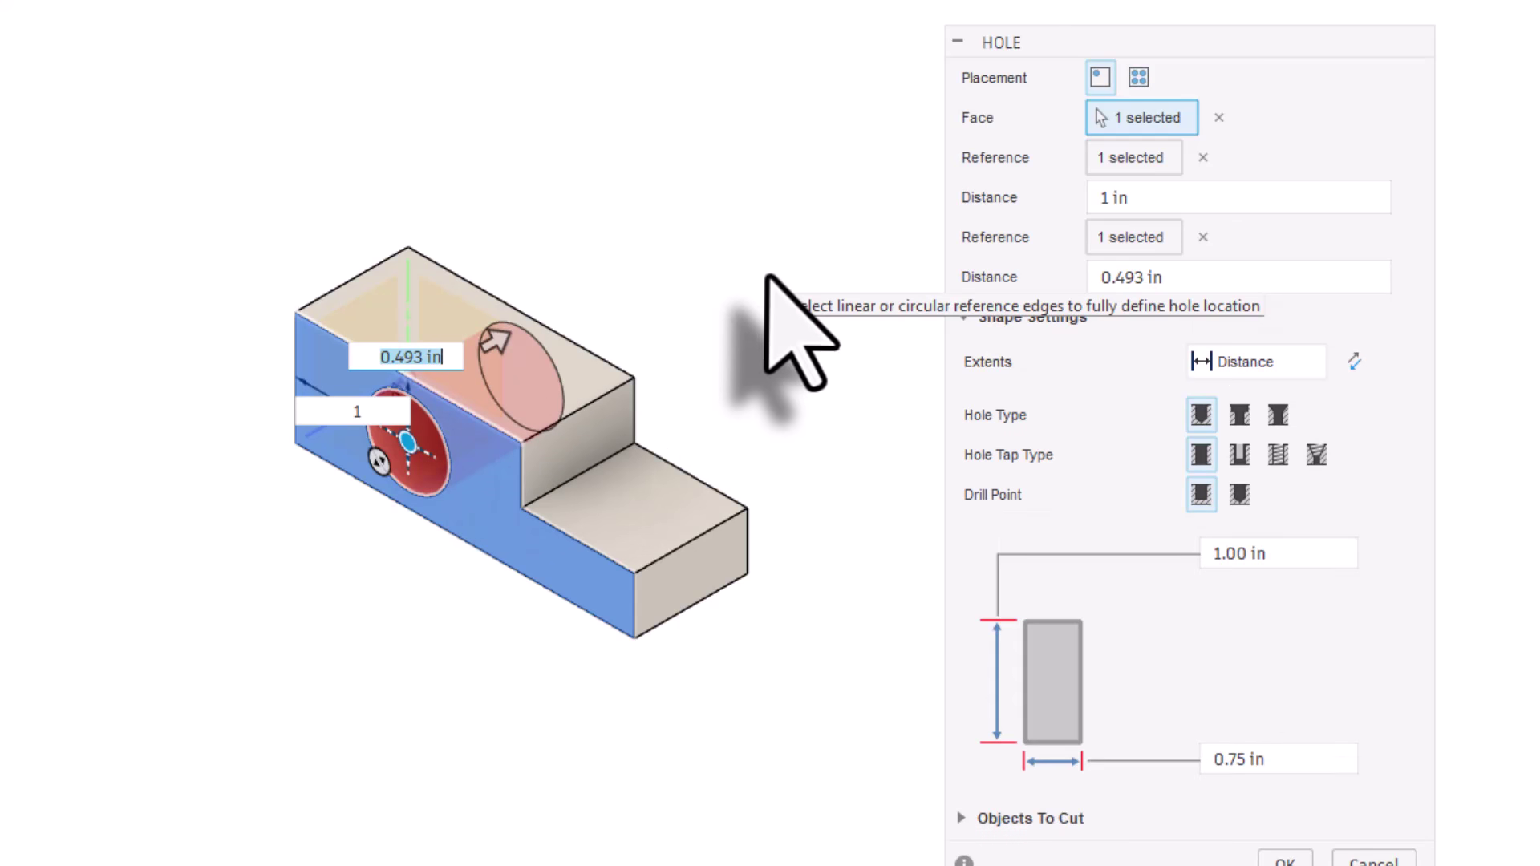
{"action": "type", "text": ".5"}
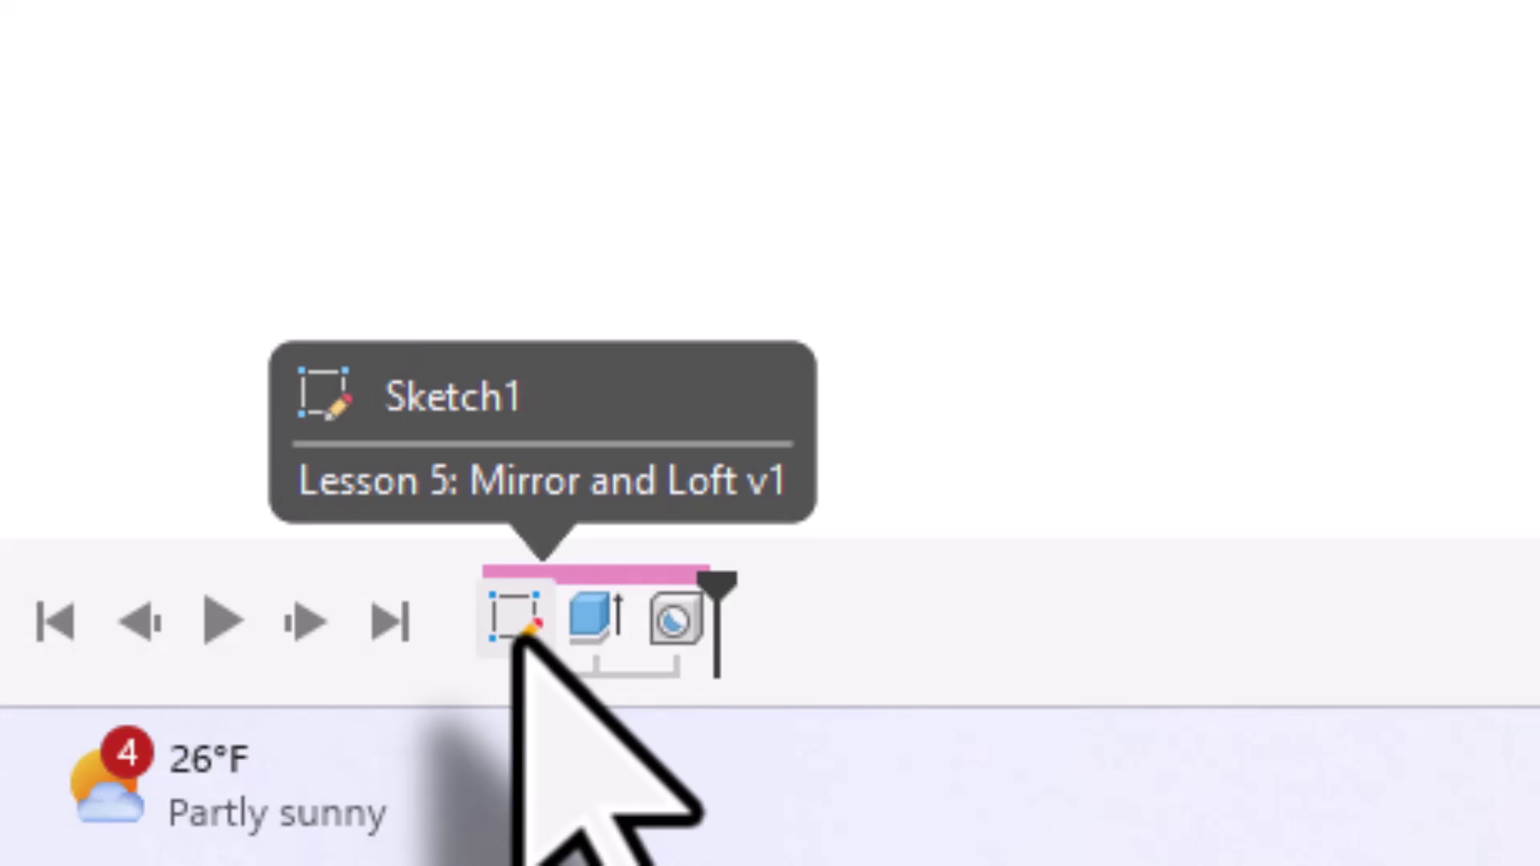
Edit the hole feature from the timeline to a 0.5 in diameter
{"action": "right_click", "coordinate": [691, 620]}
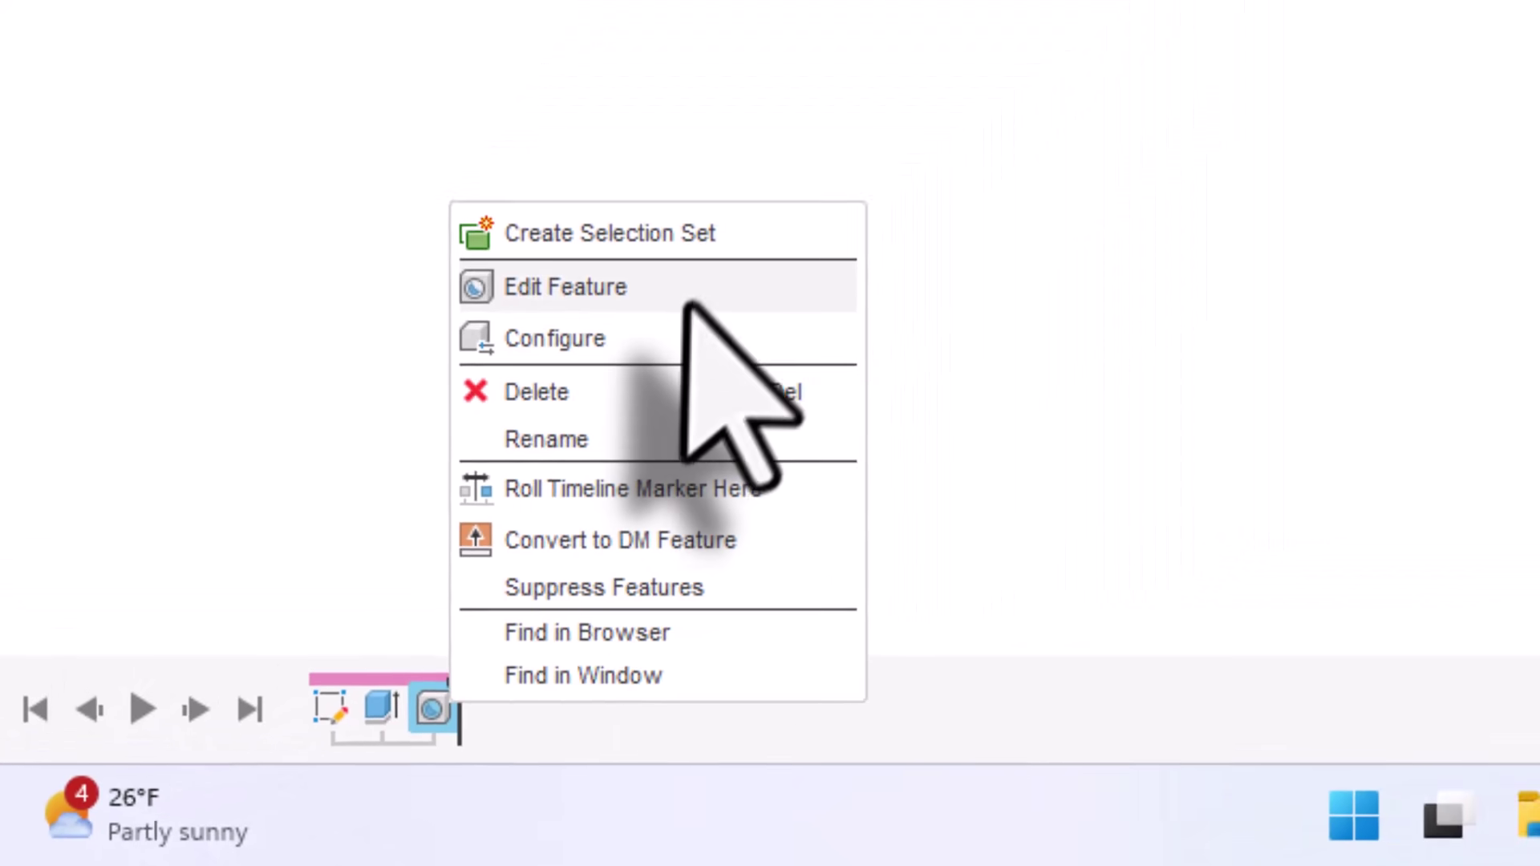
{"action": "left_click", "coordinate": [690, 306]}
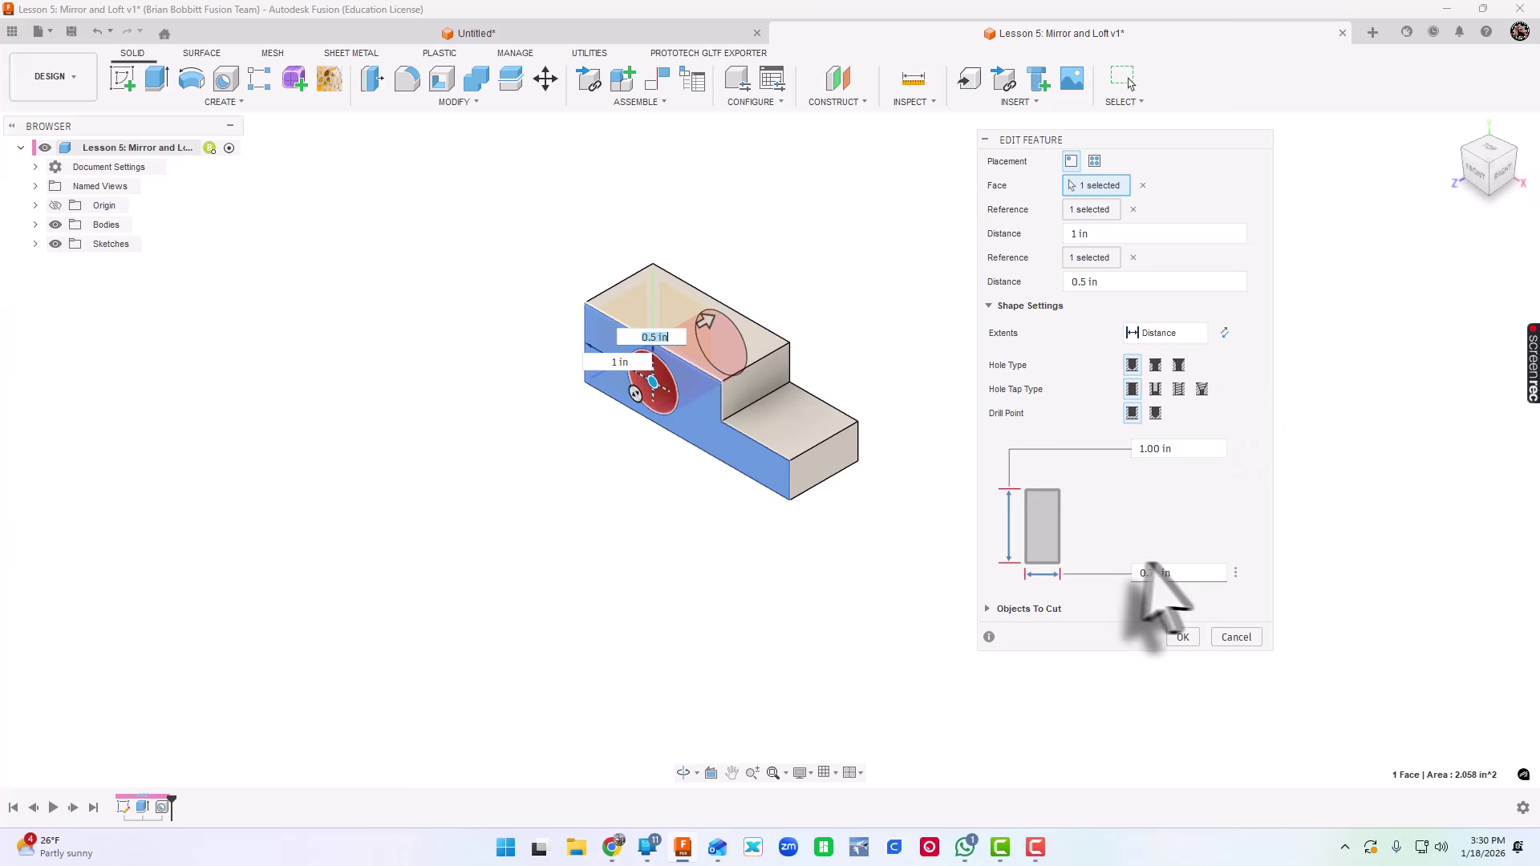
{"action": "left_click_drag", "start_coordinate": [1179, 575], "coordinate": [1115, 574]}
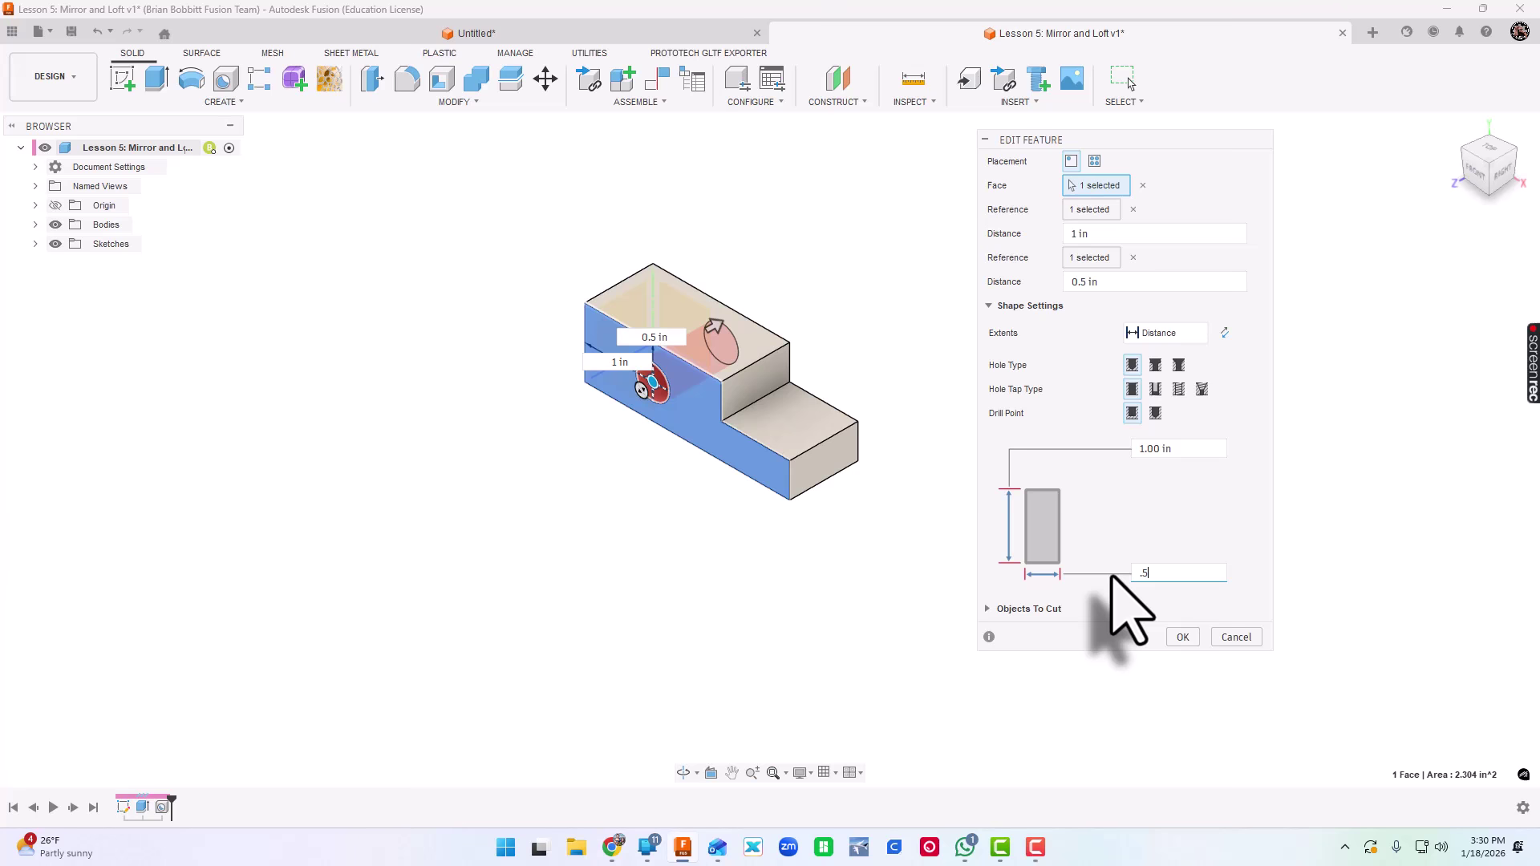
{"action": "key", "text": "Return"}
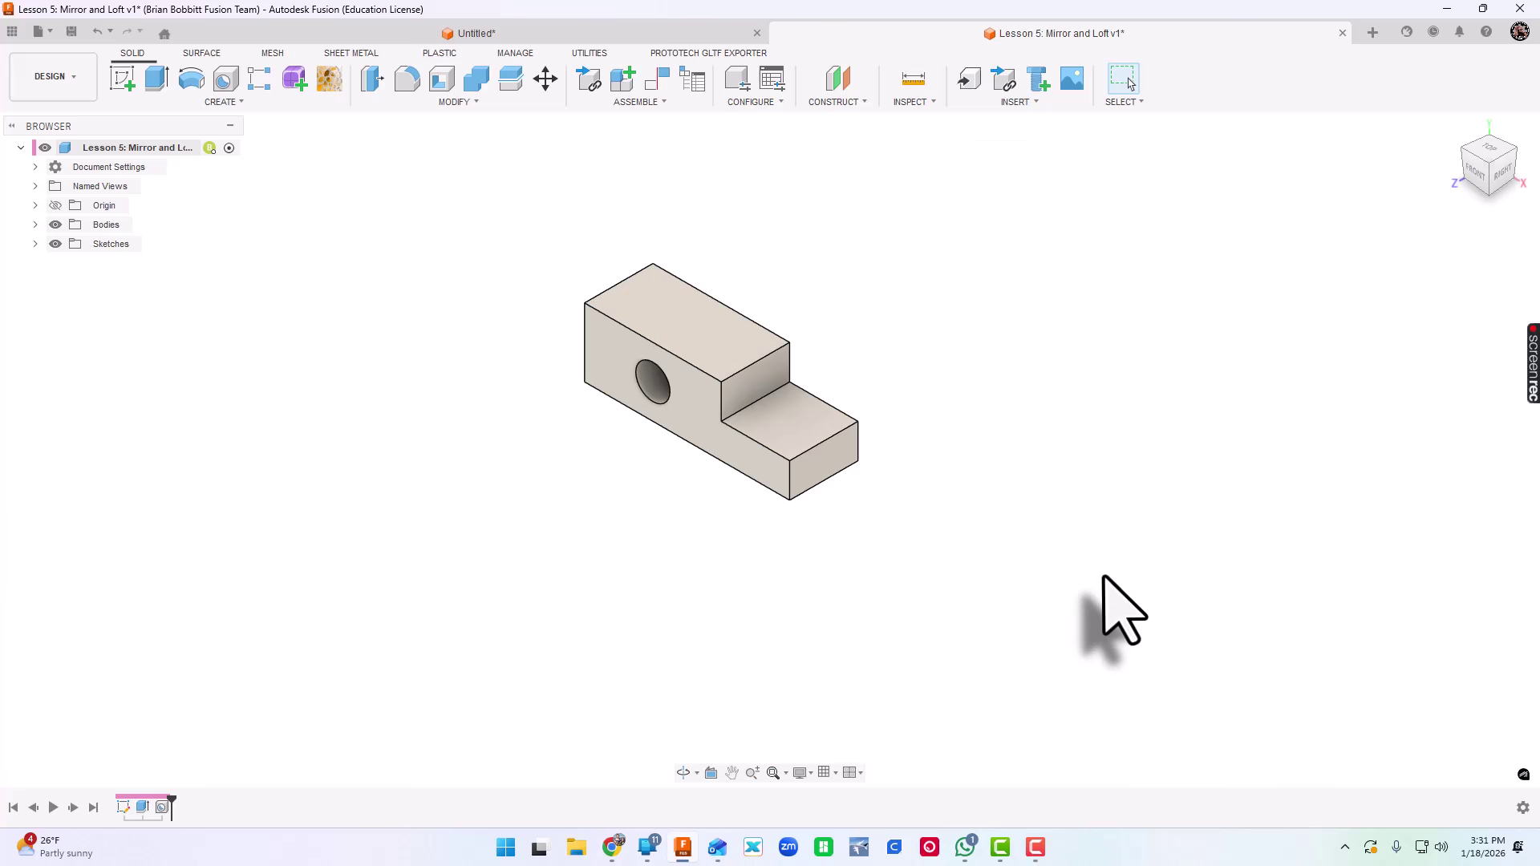
Create an offset plane 0.90 in above the tall block's top face
{"action": "middle_click_drag", "start_coordinate": [982, 427], "coordinate": [904, 537]}
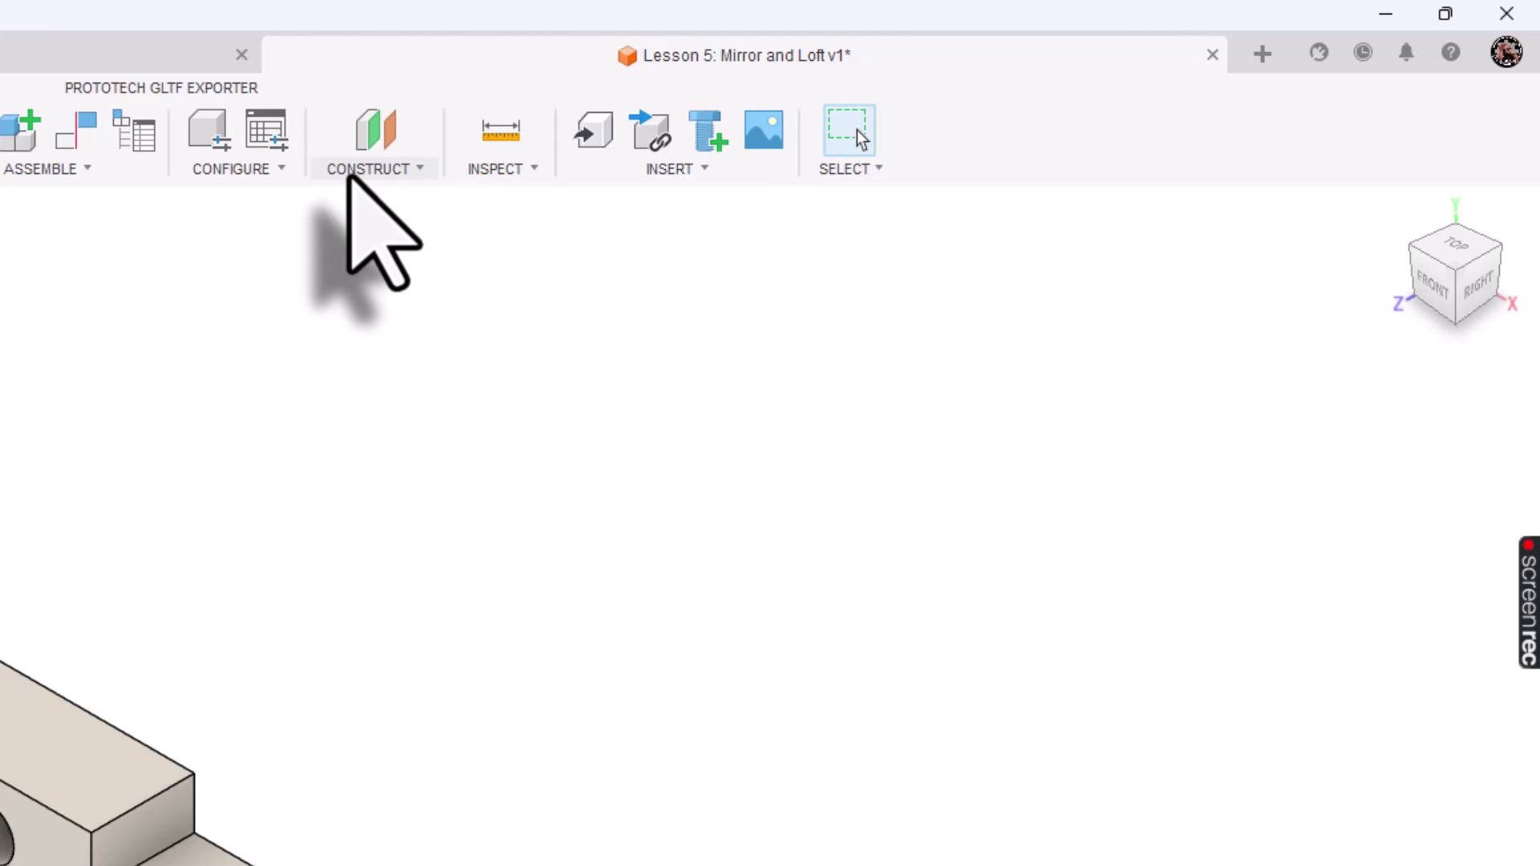
{"action": "left_click", "coordinate": [350, 172]}
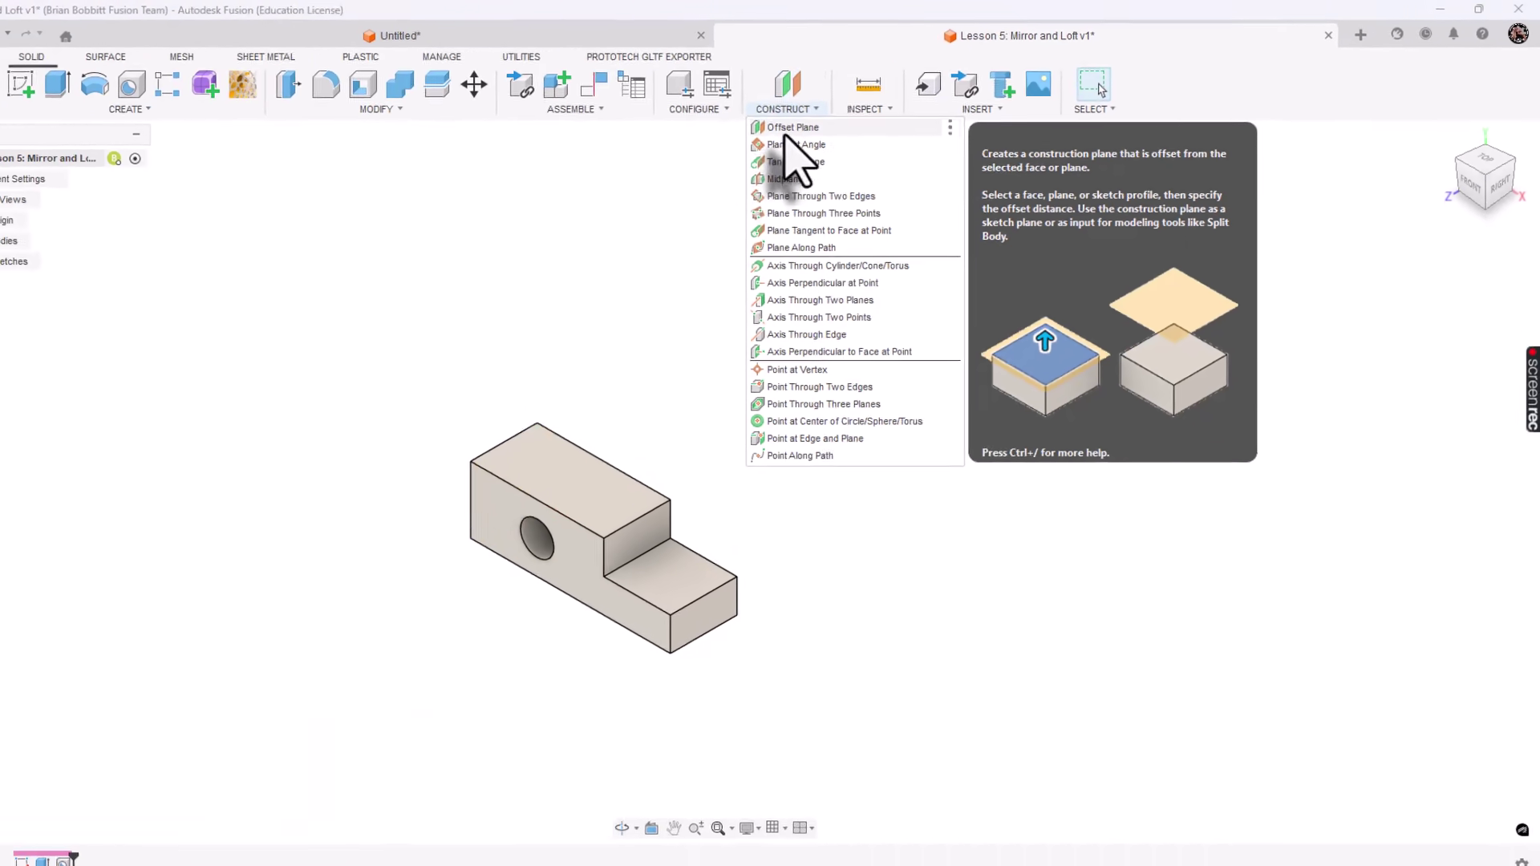
{"action": "left_click", "coordinate": [442, 187]}
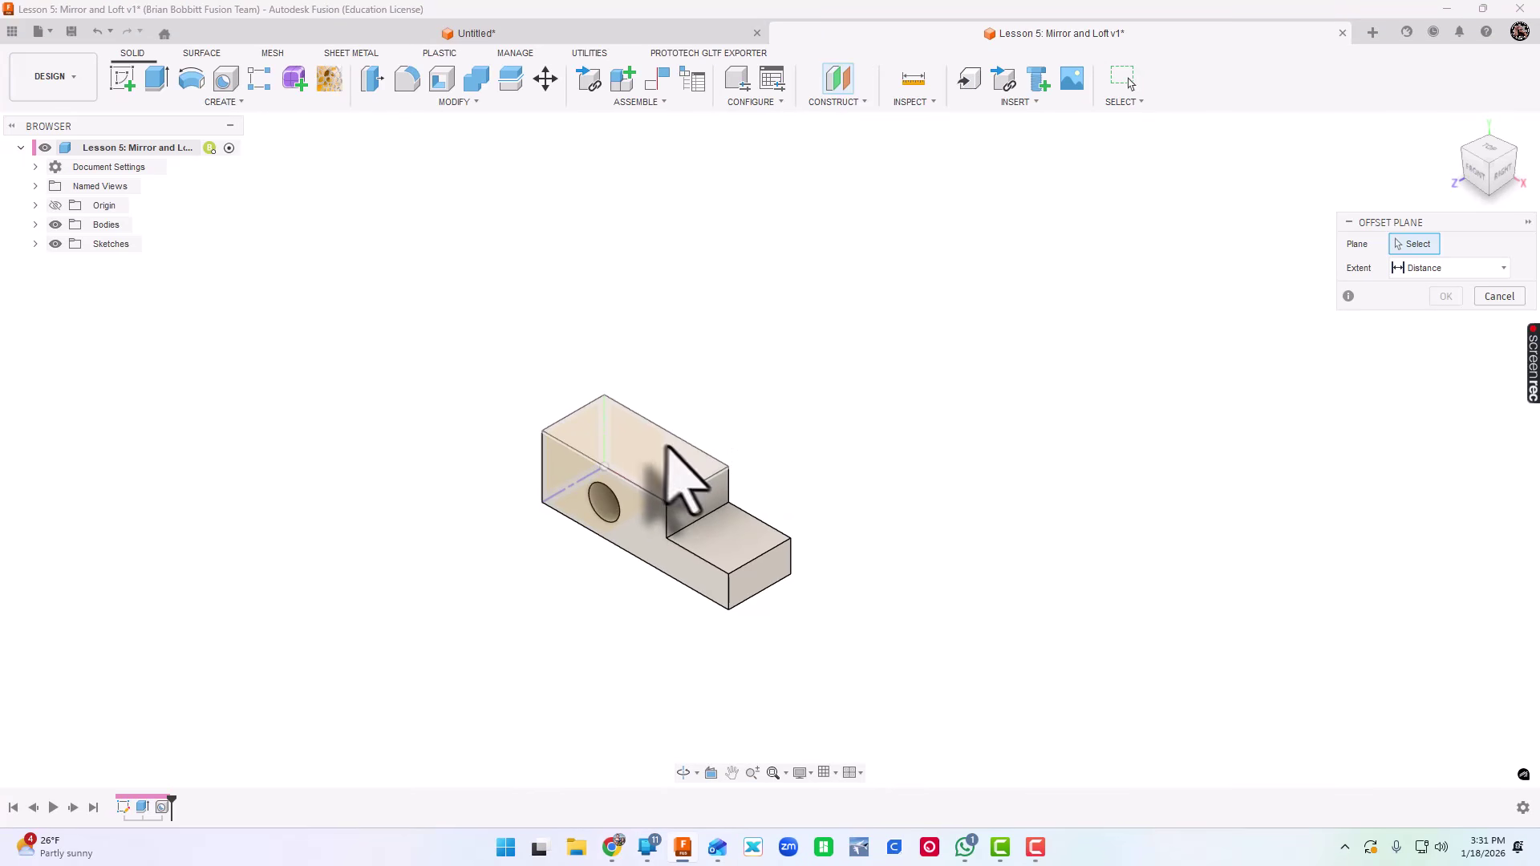
{"action": "left_click", "coordinate": [686, 480]}
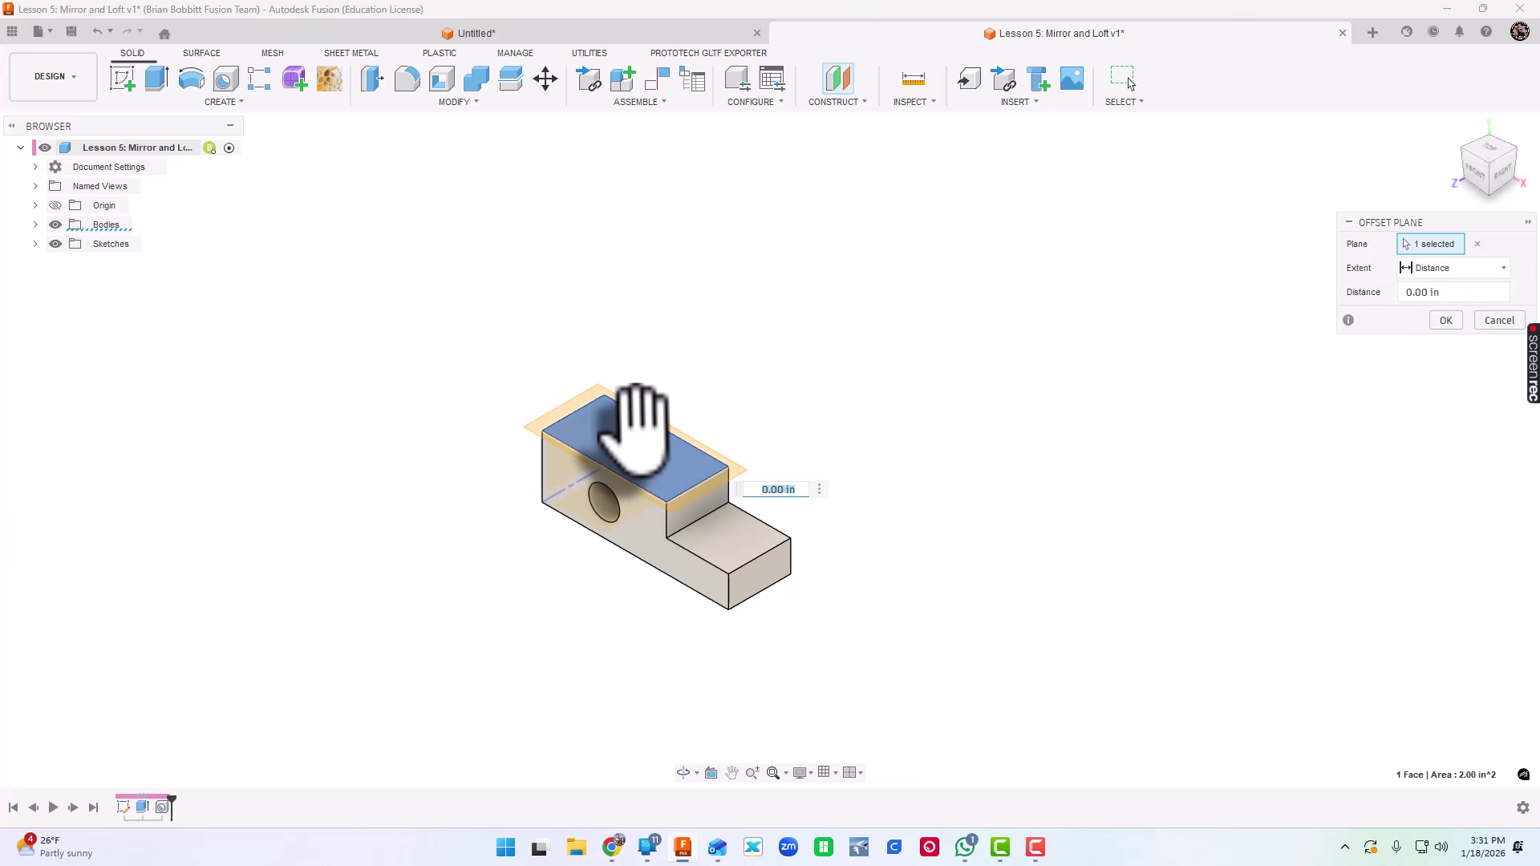
{"action": "left_click_drag", "start_coordinate": [635, 425], "coordinate": [647, 369]}
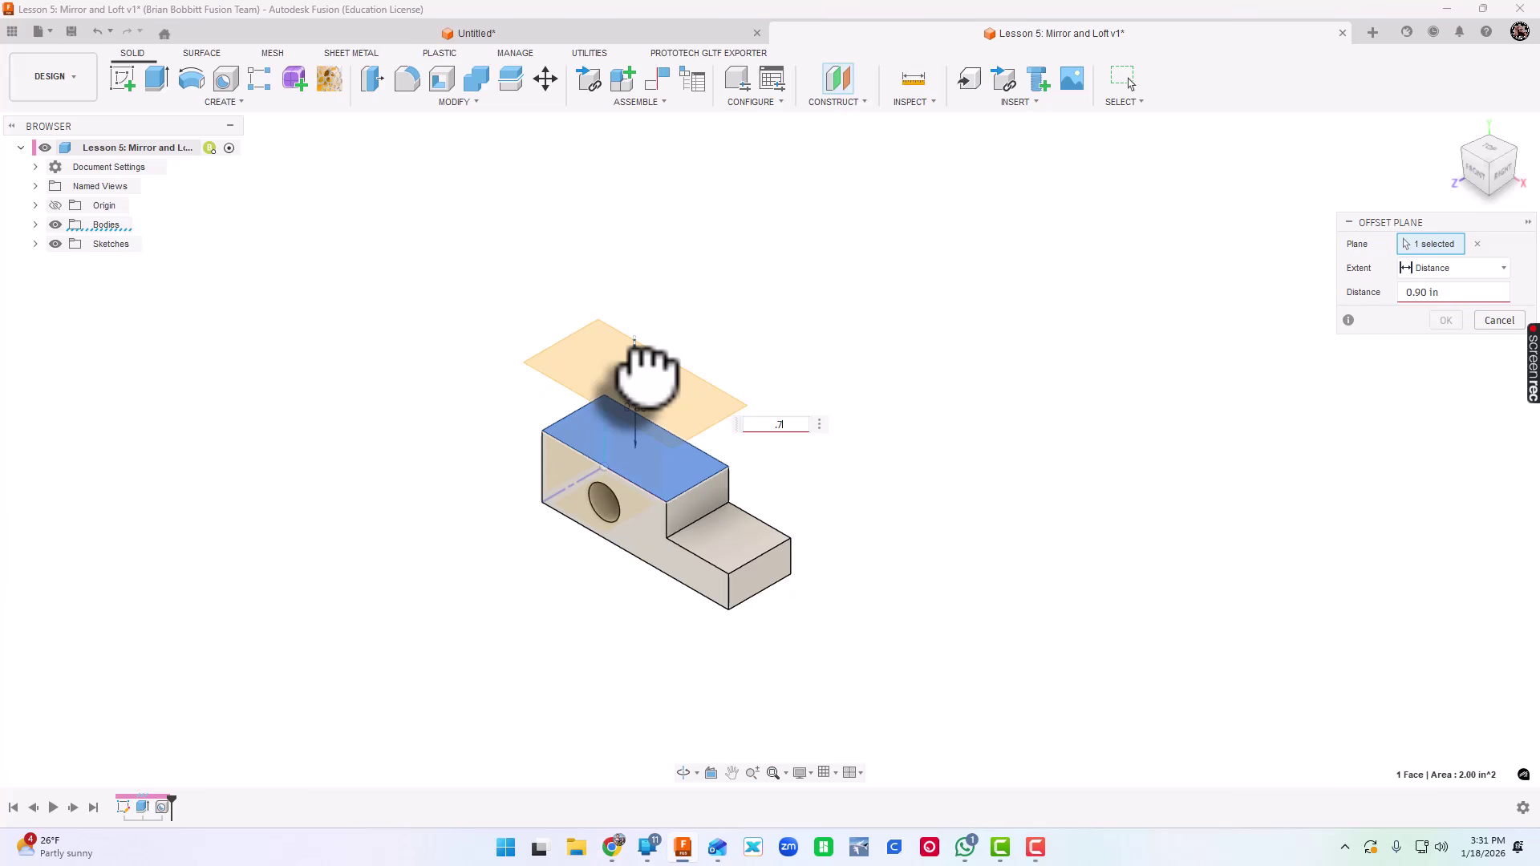
{"action": "key", "text": "Return"}
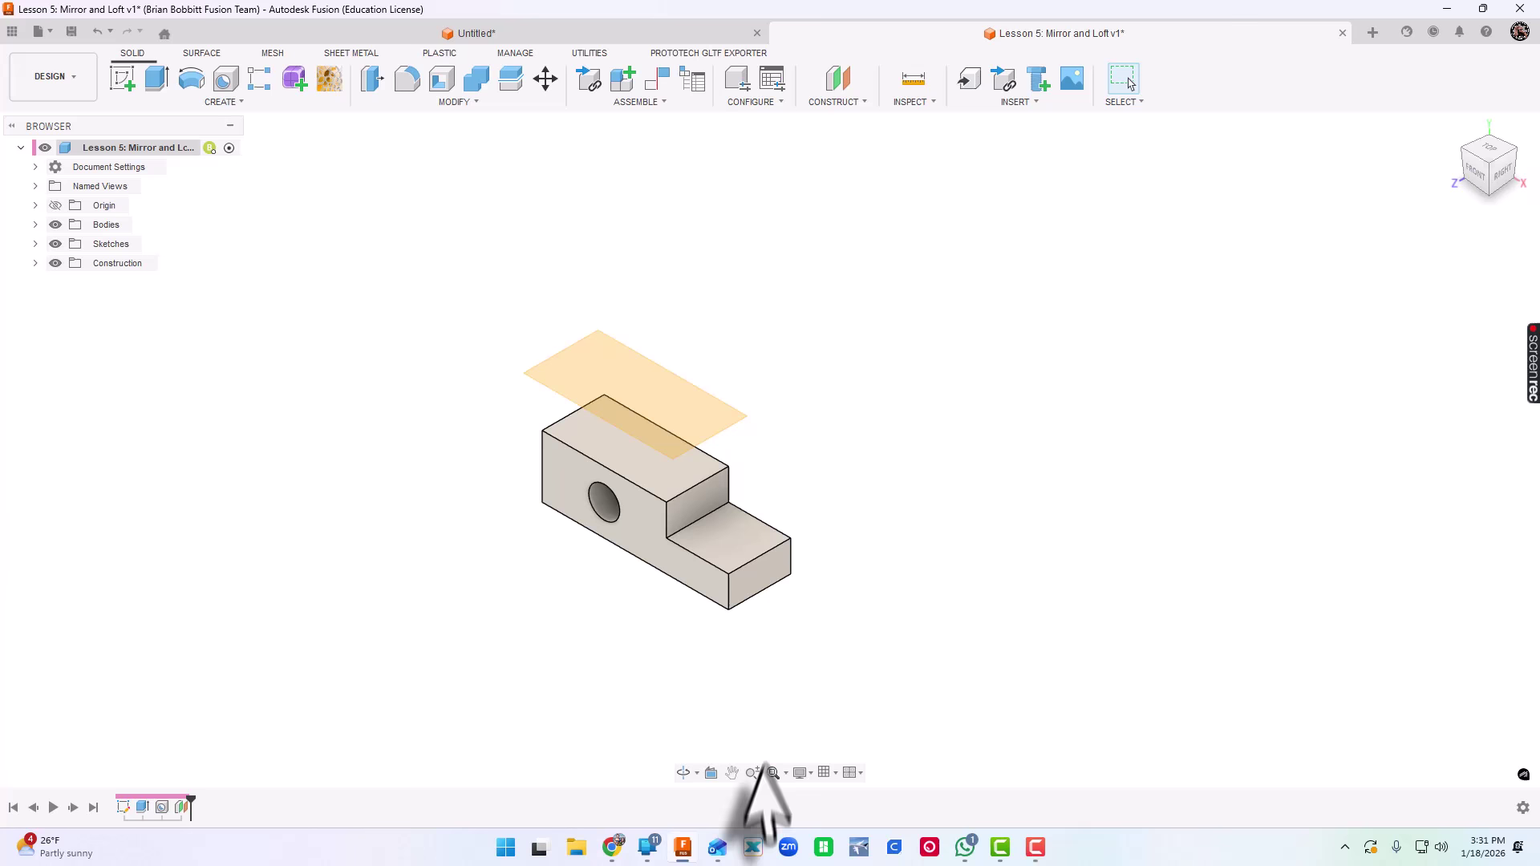
Orbit to an angled view and open a new sketch on the 0.90 in offset plane
{"action": "left_click", "coordinate": [682, 773]}
{"action": "mouse_move", "coordinate": [681, 666]}
{"action": "left_mouse_down"}
{"action": "mouse_move", "coordinate": [705, 618]}
{"action": "mouse_move", "coordinate": [739, 636]}
{"action": "mouse_move", "coordinate": [794, 591]}
{"action": "mouse_move", "coordinate": [697, 628]}
{"action": "mouse_move", "coordinate": [688, 653]}
{"action": "mouse_move", "coordinate": [704, 653]}
{"action": "left_mouse_up"}
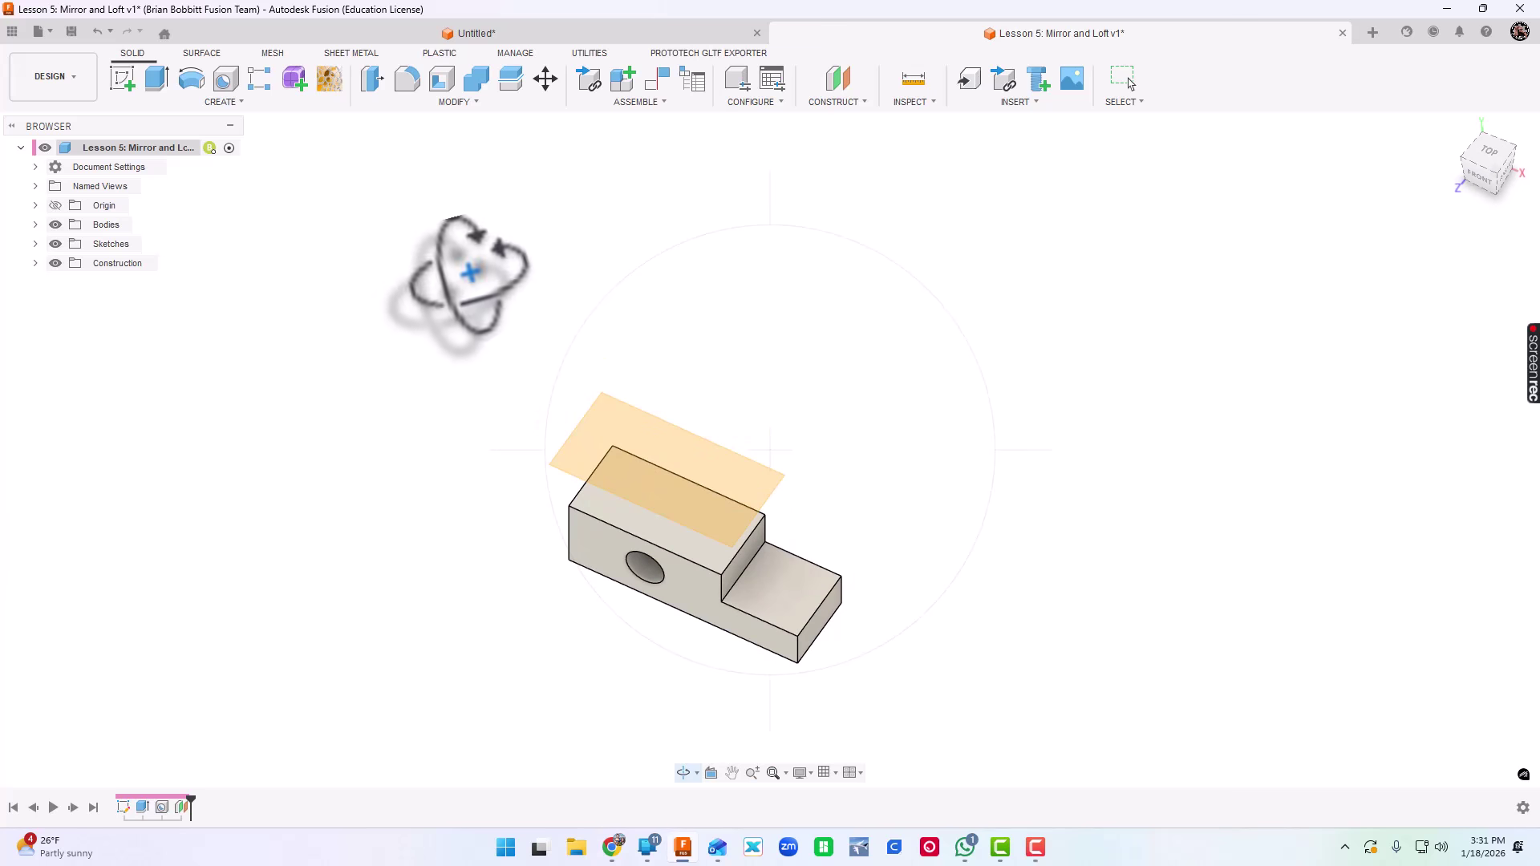
{"action": "left_click", "coordinate": [128, 83]}
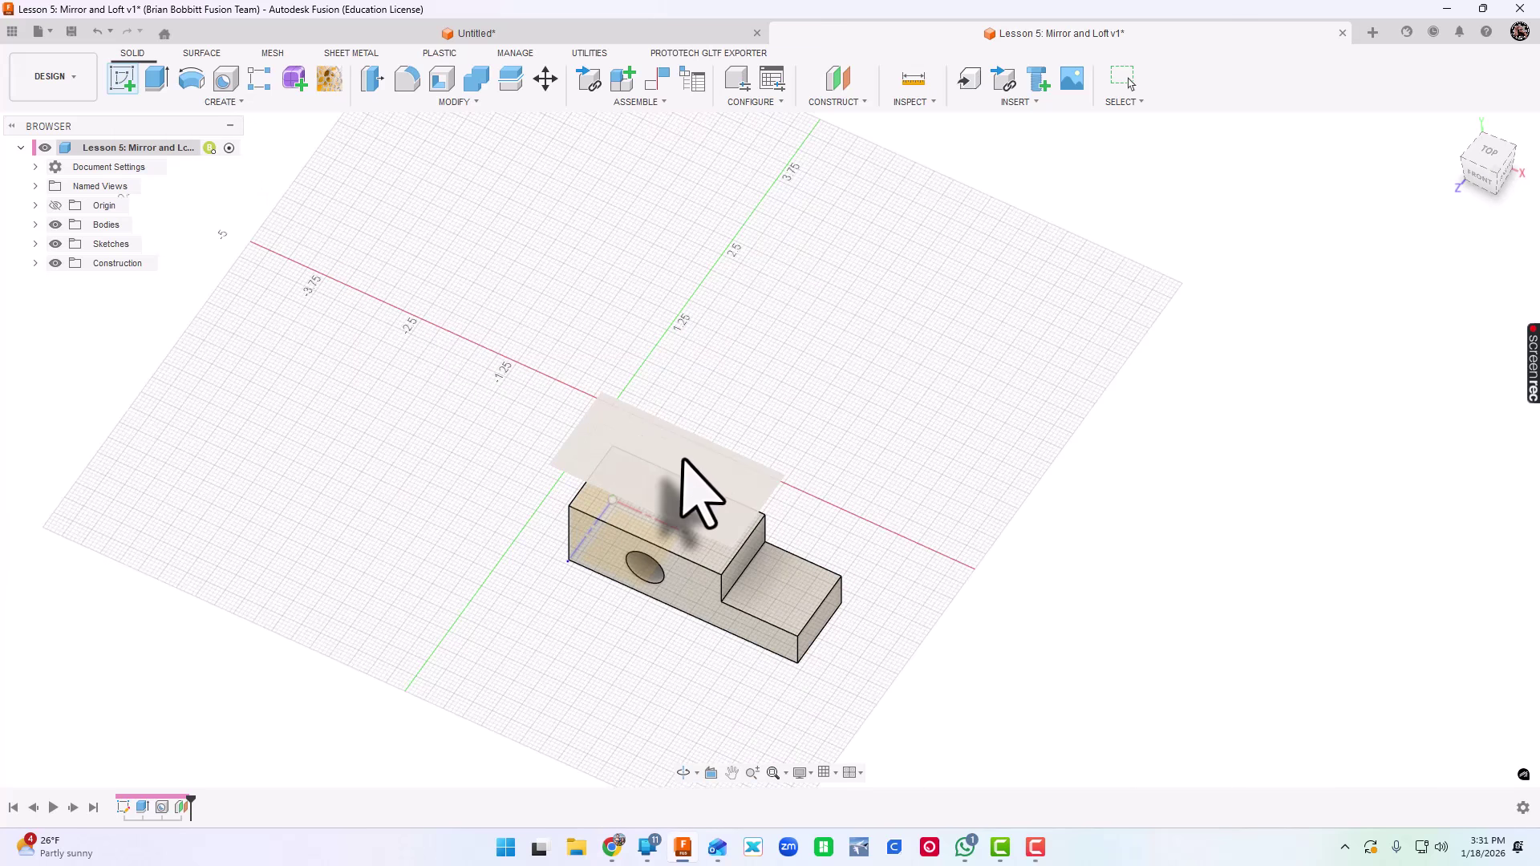
{"action": "left_click", "coordinate": [682, 455]}
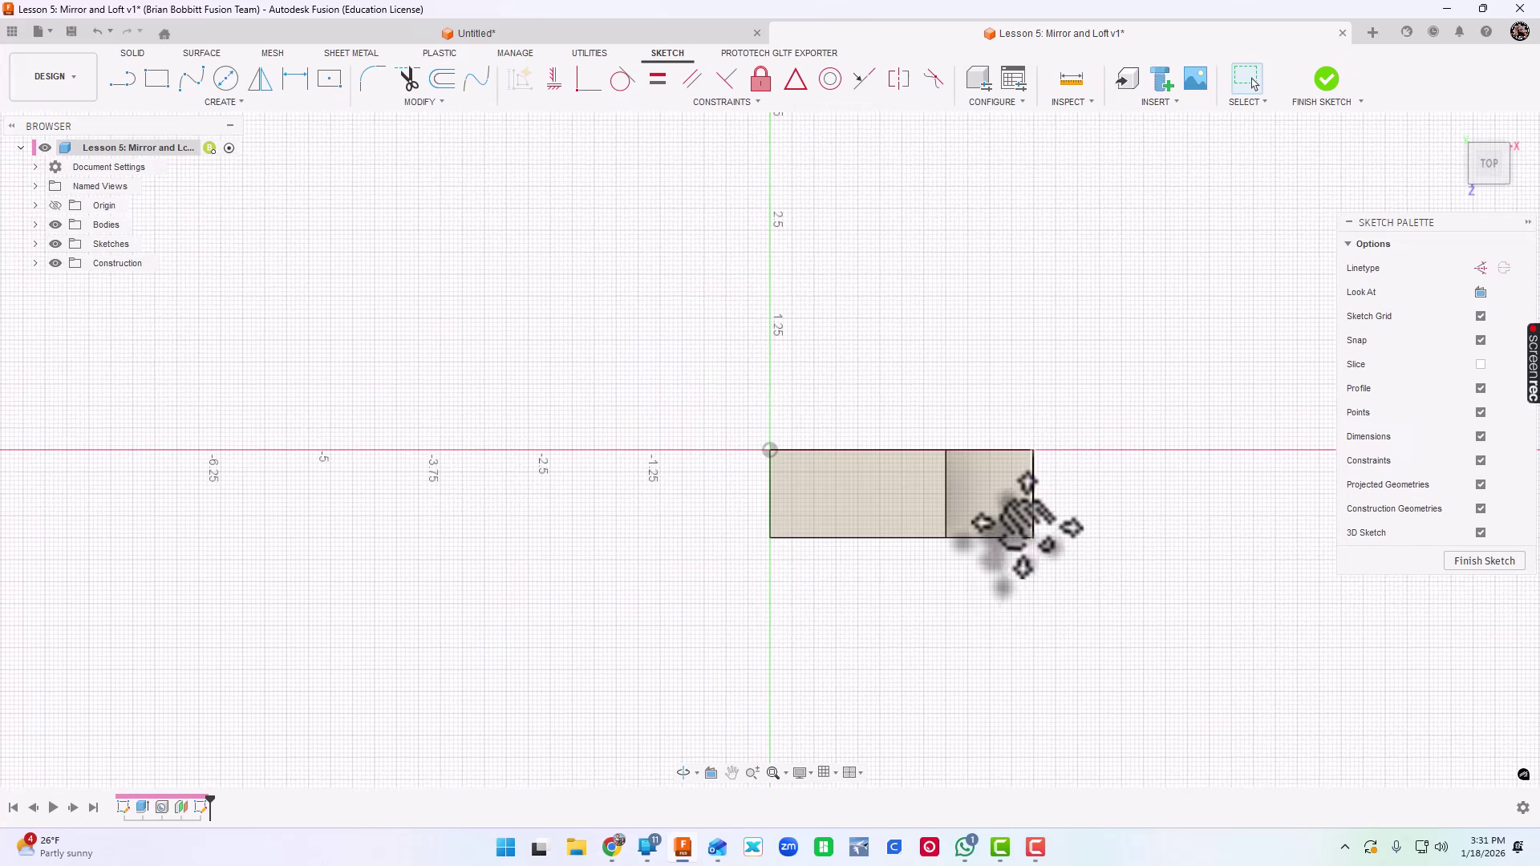
{"action": "scroll", "coordinate": [808, 447], "scroll_direction": "up", "scroll_amount": 3}
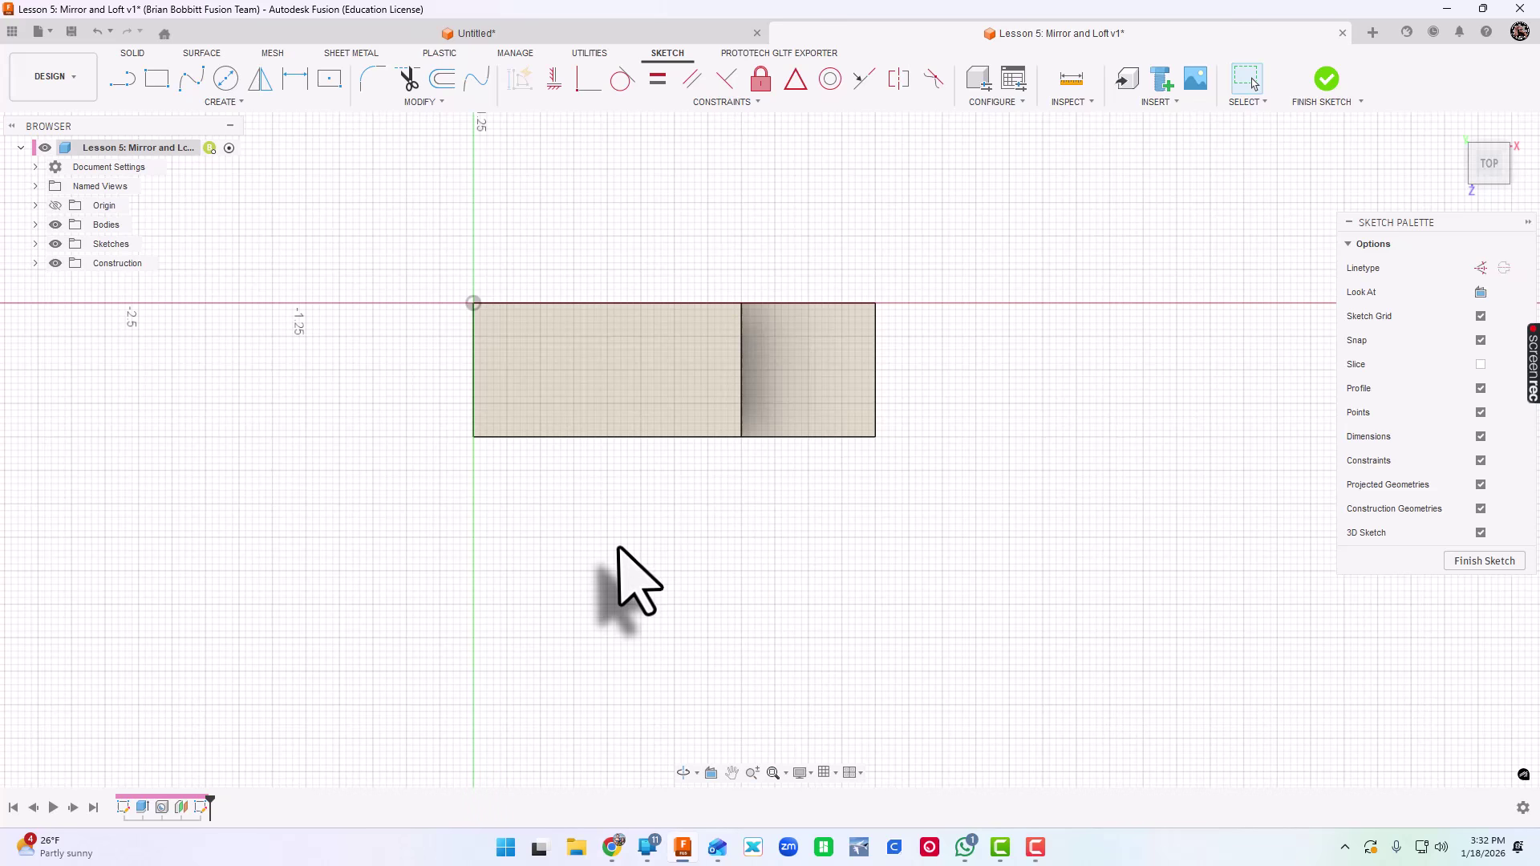
{"action": "scroll", "coordinate": [617, 548], "scroll_direction": "down", "scroll_amount": 2}
Project the tall block's top face into the sketch as a 2 × 1 outline, then view from Top
{"action": "left_click", "coordinate": [683, 772]}
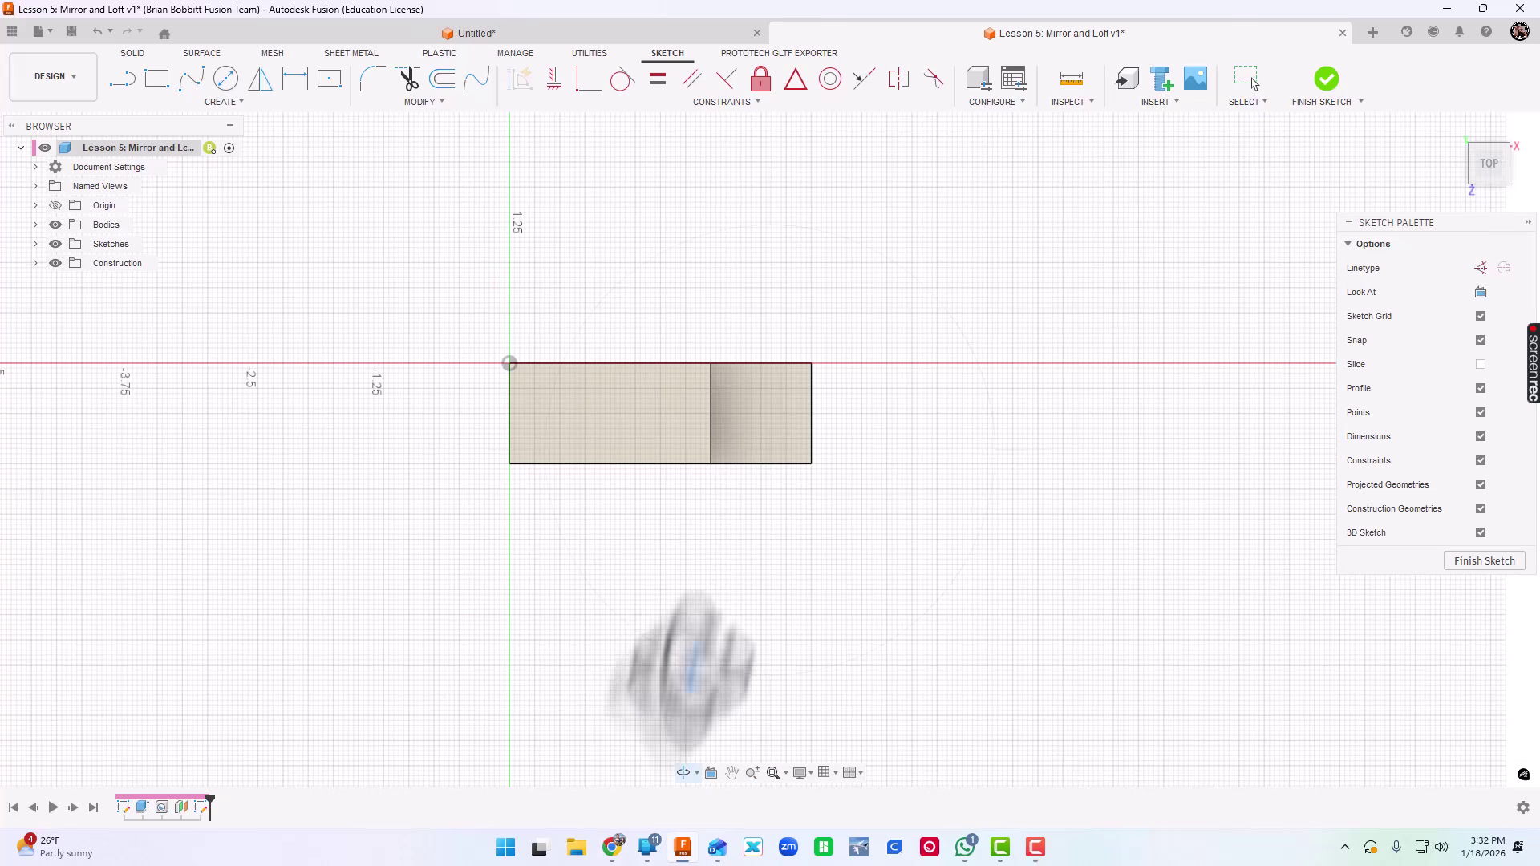
{"action": "mouse_move", "coordinate": [687, 652]}
{"action": "left_mouse_down"}
{"action": "mouse_move", "coordinate": [674, 484]}
{"action": "mouse_move", "coordinate": [688, 516]}
{"action": "mouse_move", "coordinate": [677, 551]}
{"action": "mouse_move", "coordinate": [610, 400]}
{"action": "left_mouse_up"}
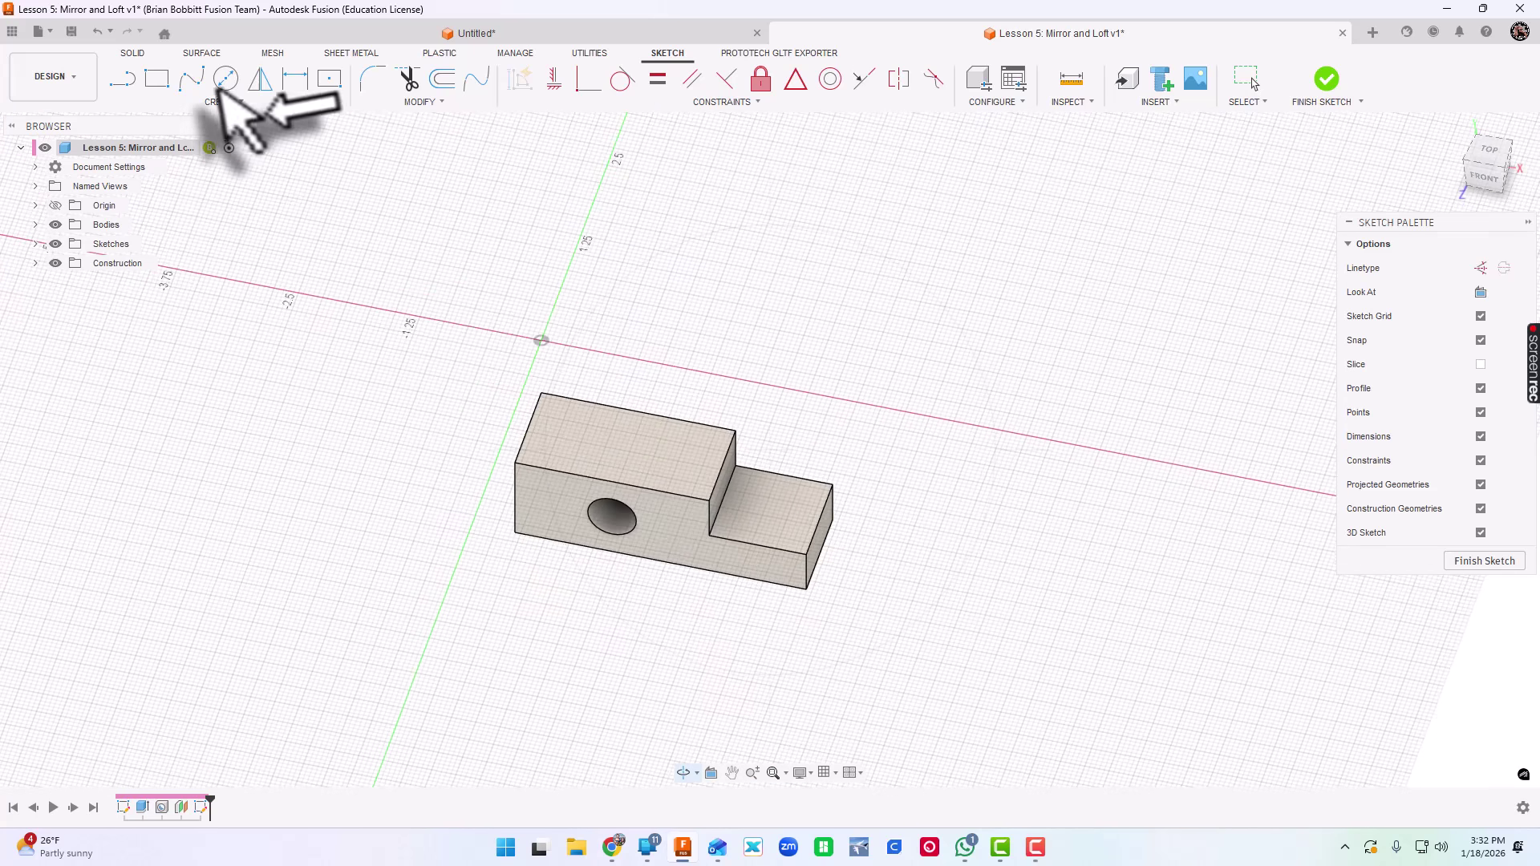
{"action": "left_click", "coordinate": [224, 102]}
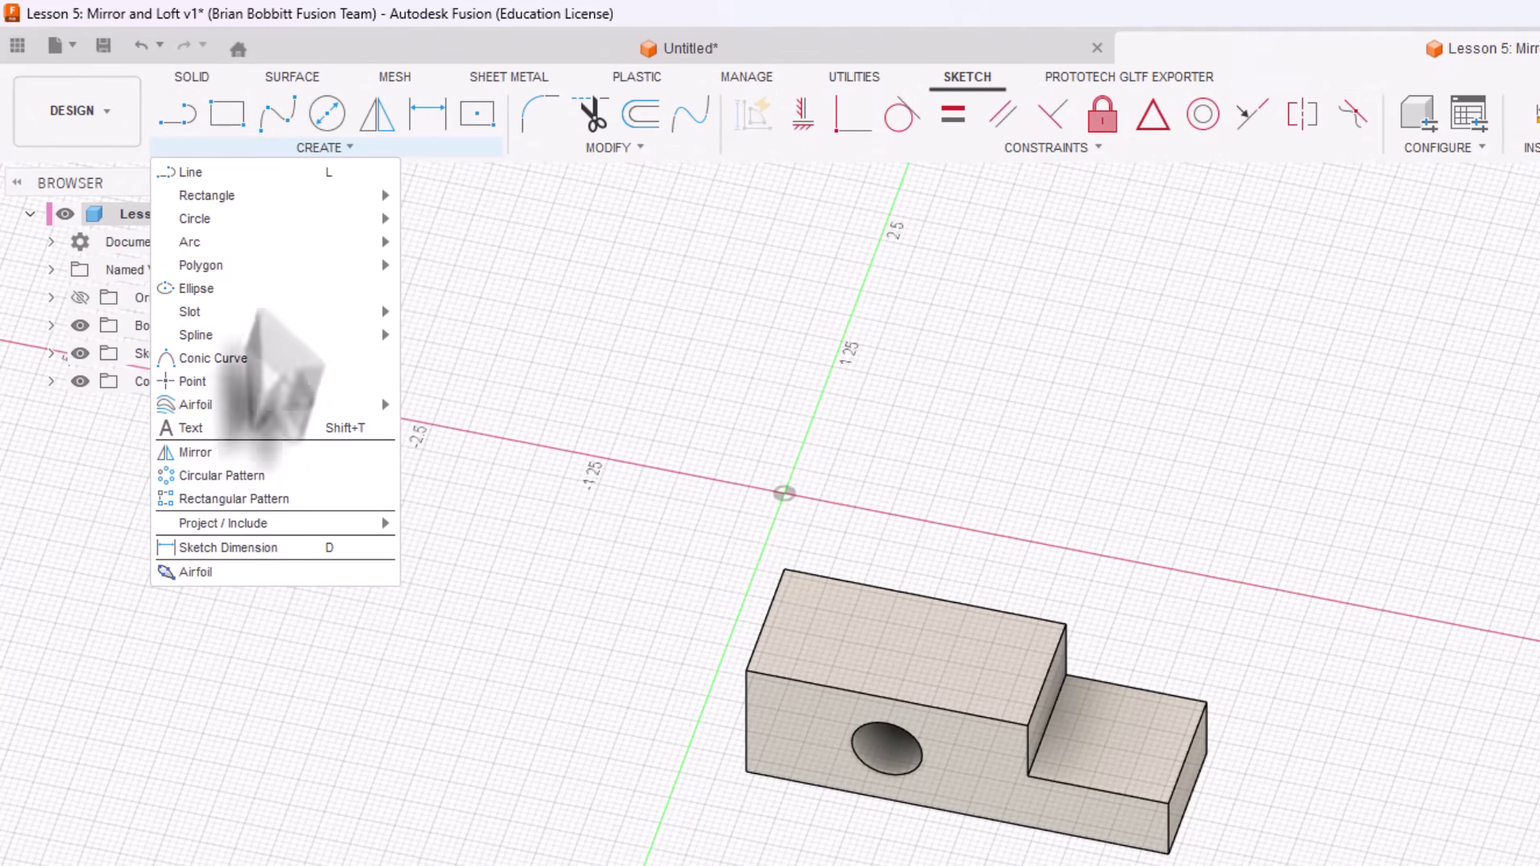
{"action": "mouse_move", "coordinate": [230, 522]}
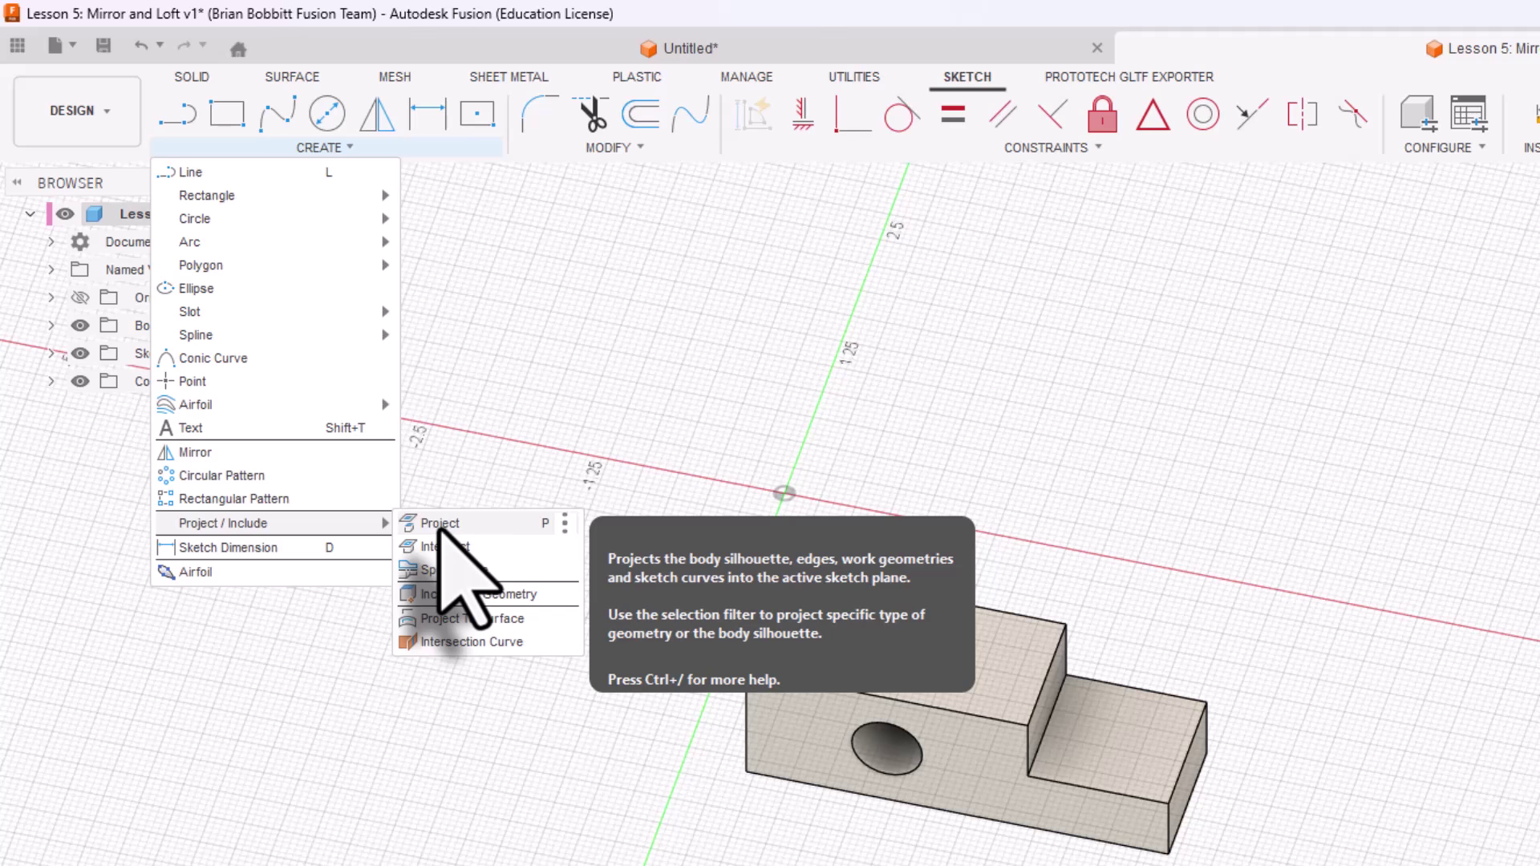
{"action": "left_click", "coordinate": [441, 526]}
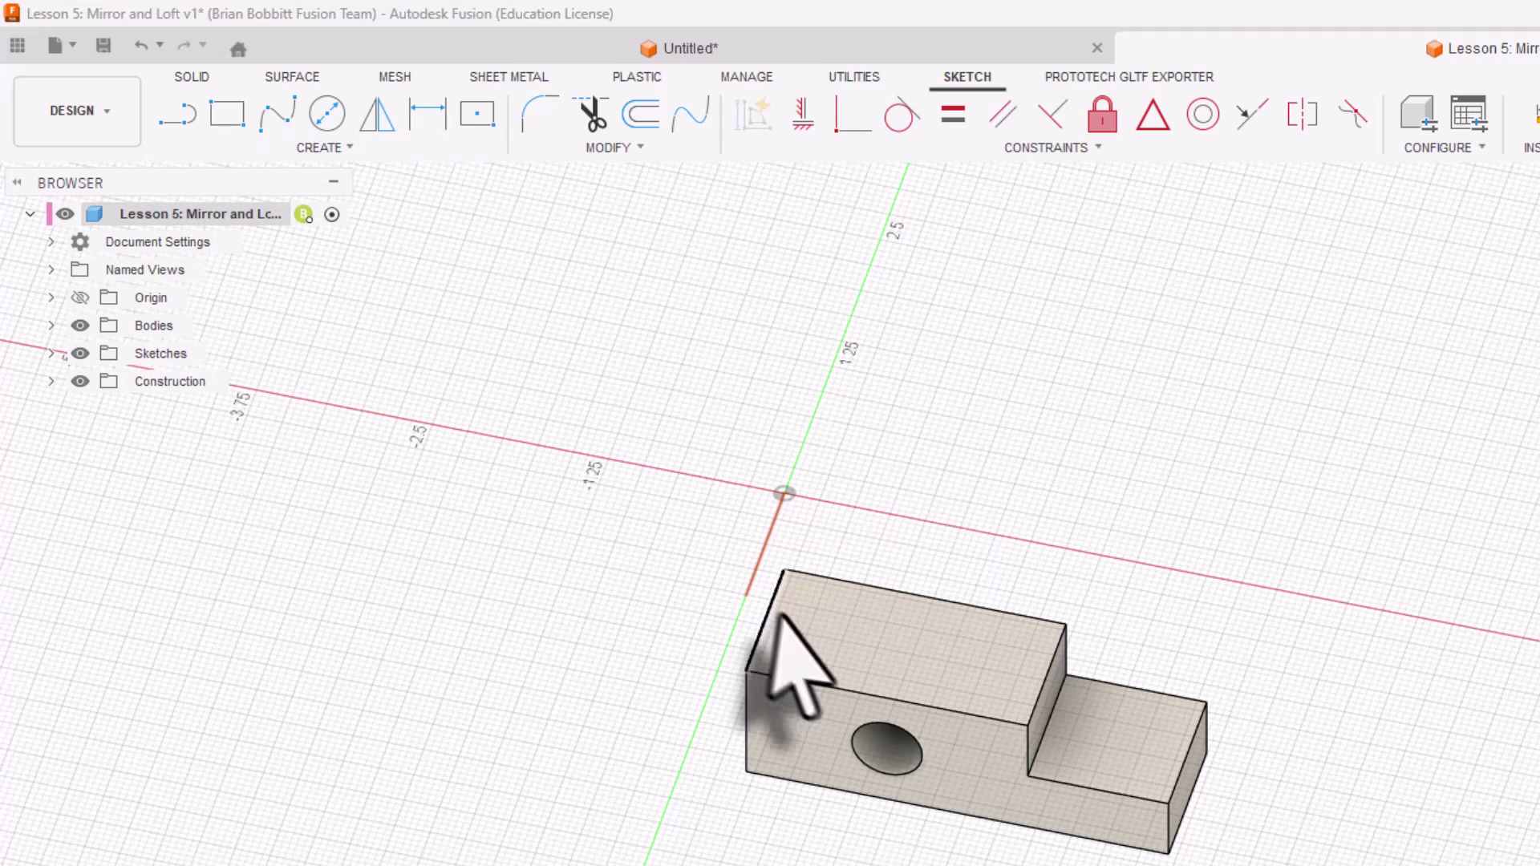
{"action": "left_click", "coordinate": [960, 704]}
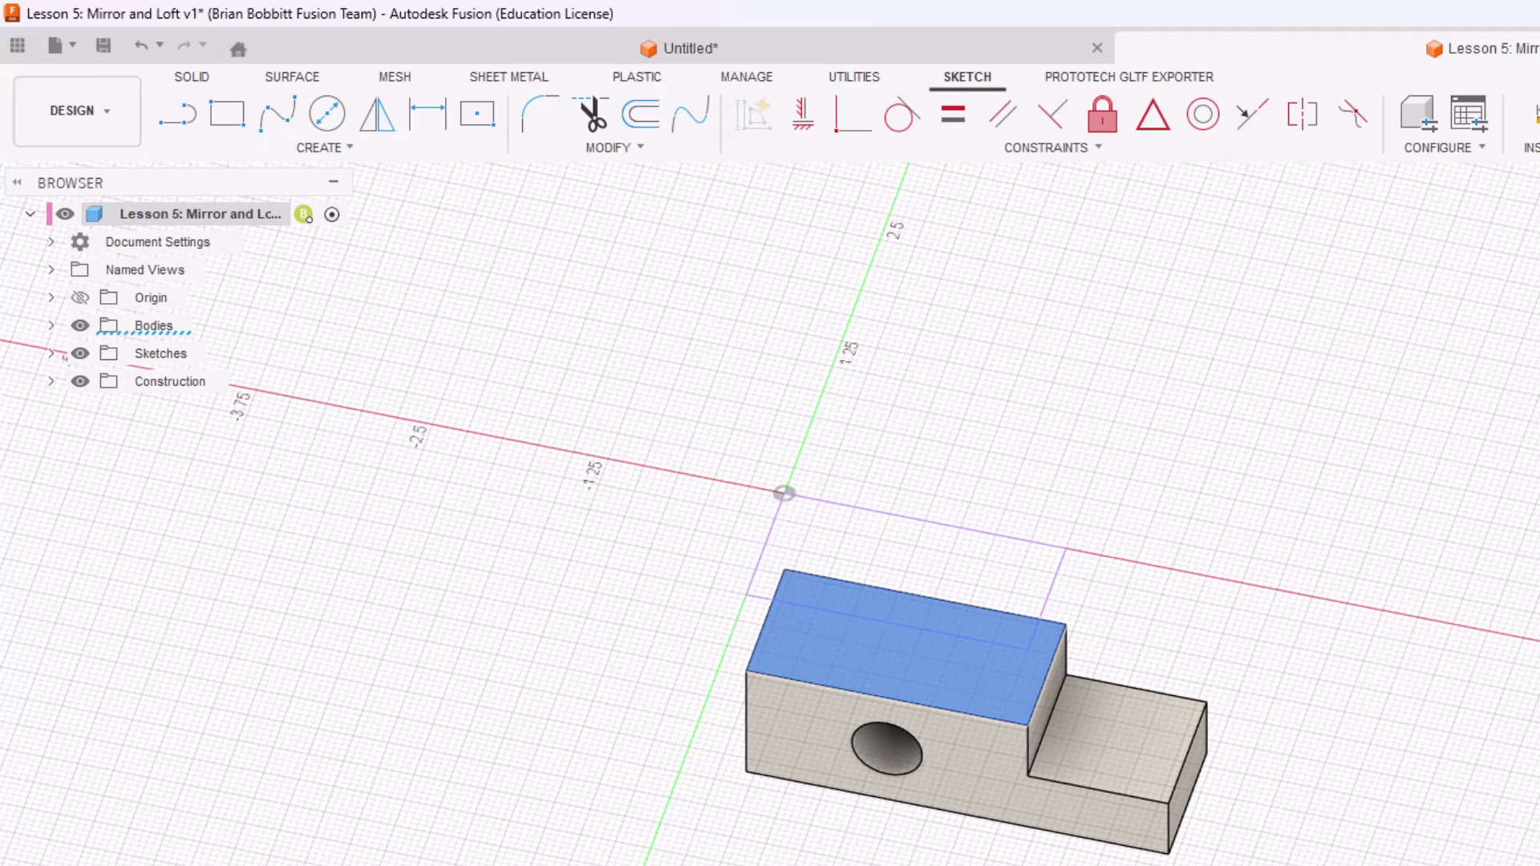
{"action": "mouse_move", "coordinate": [1103, 840]}
{"action": "middle_mouse_down", "text": "shift"}
{"action": "mouse_move", "coordinate": [1093, 791]}
{"action": "mouse_move", "coordinate": [1103, 843]}
{"action": "mouse_move", "coordinate": [1051, 848]}
{"action": "mouse_move", "coordinate": [1055, 862]}
{"action": "middle_mouse_up", "text": "shift"}
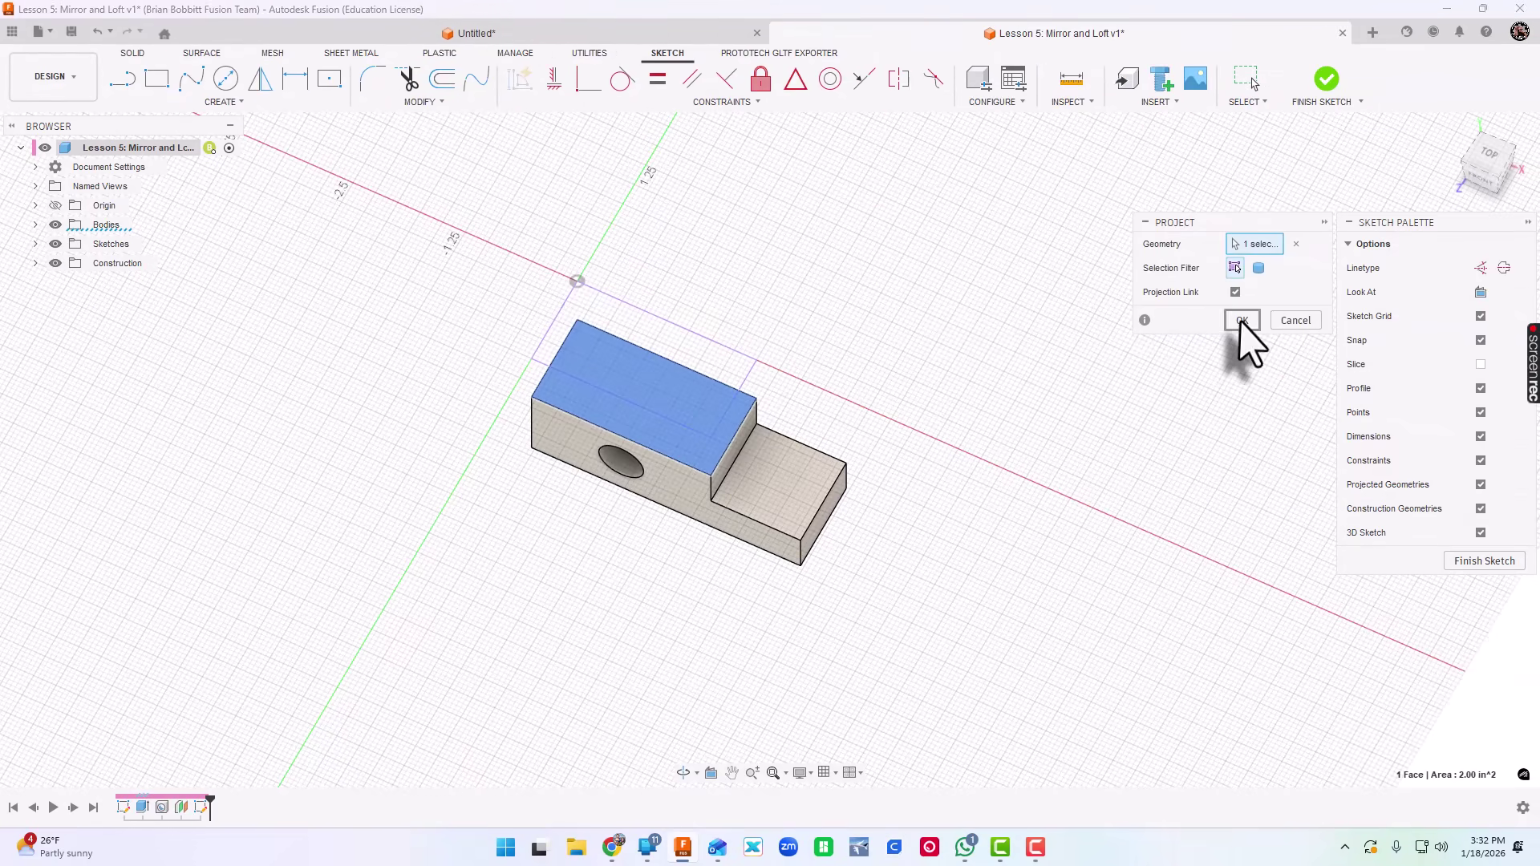
{"action": "left_click", "coordinate": [1240, 320]}
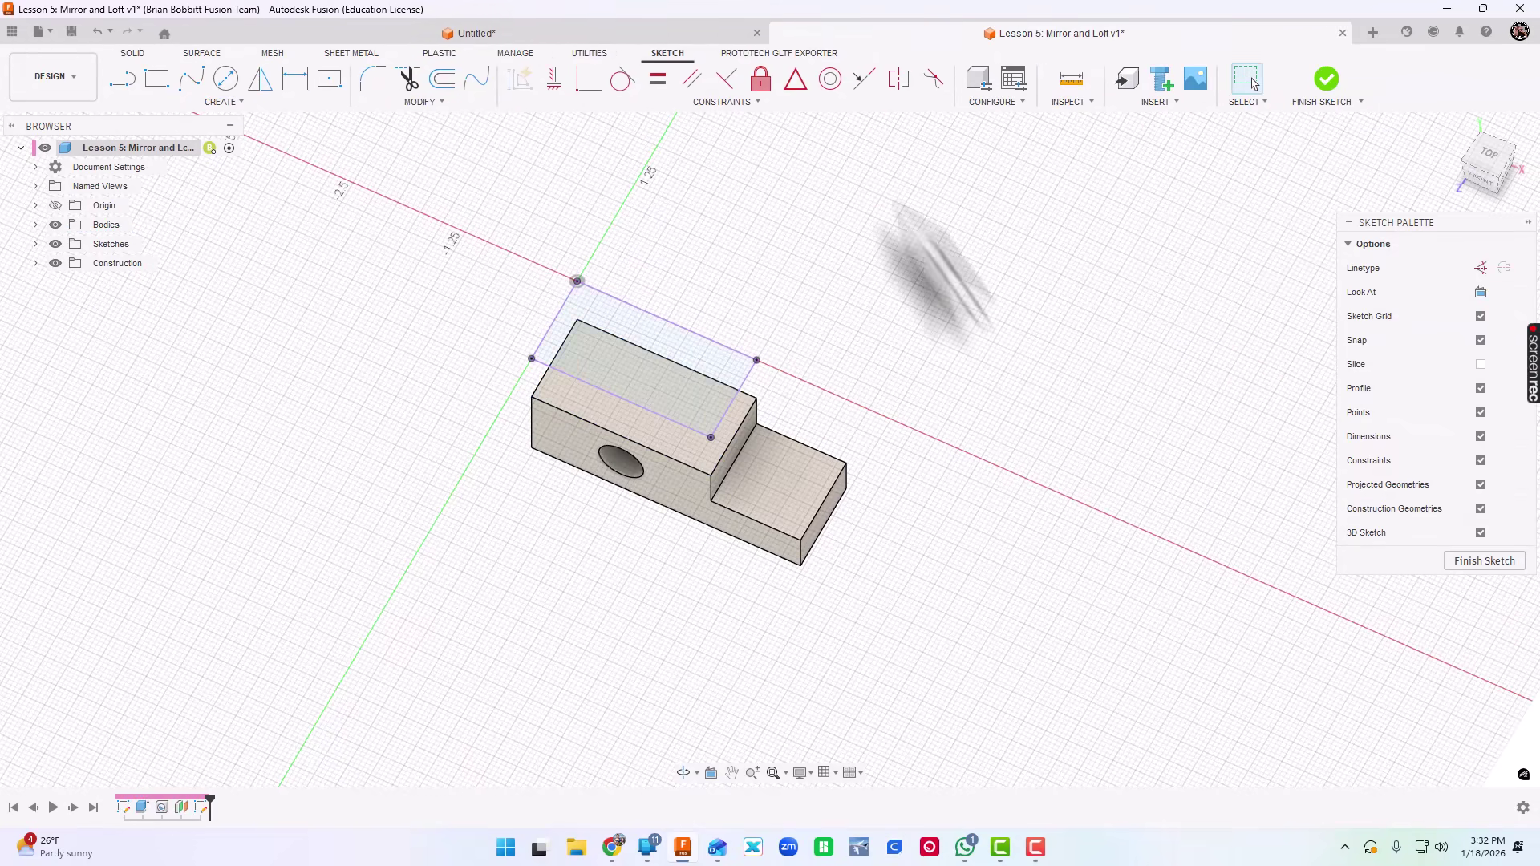
{"action": "left_click", "coordinate": [1490, 154]}
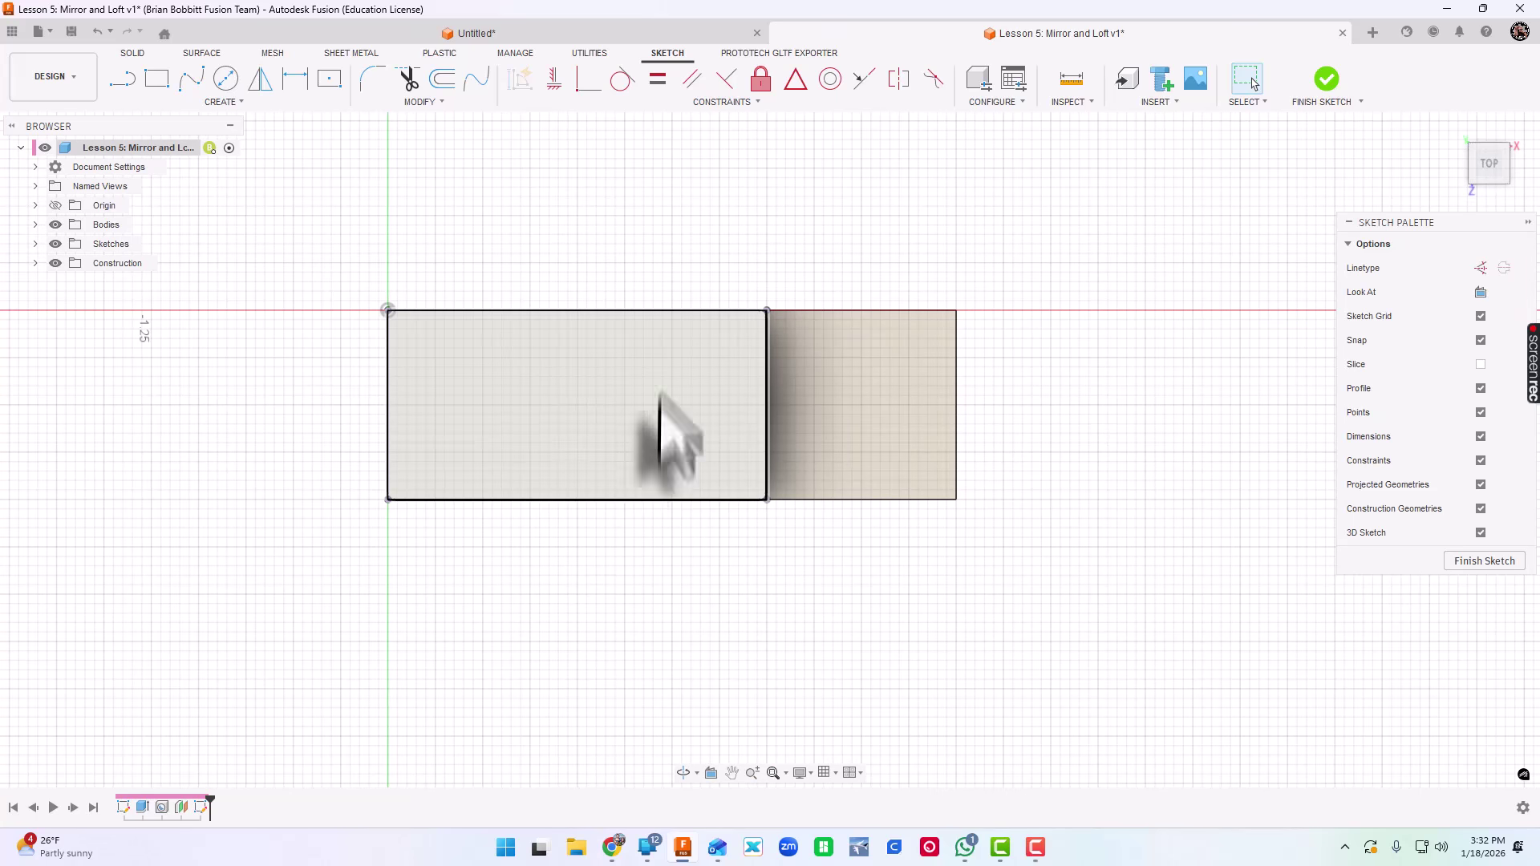
Draw a 0.5 in diameter circle at the projected rectangle's centre and finish the sketch
{"action": "left_click", "coordinate": [226, 77]}
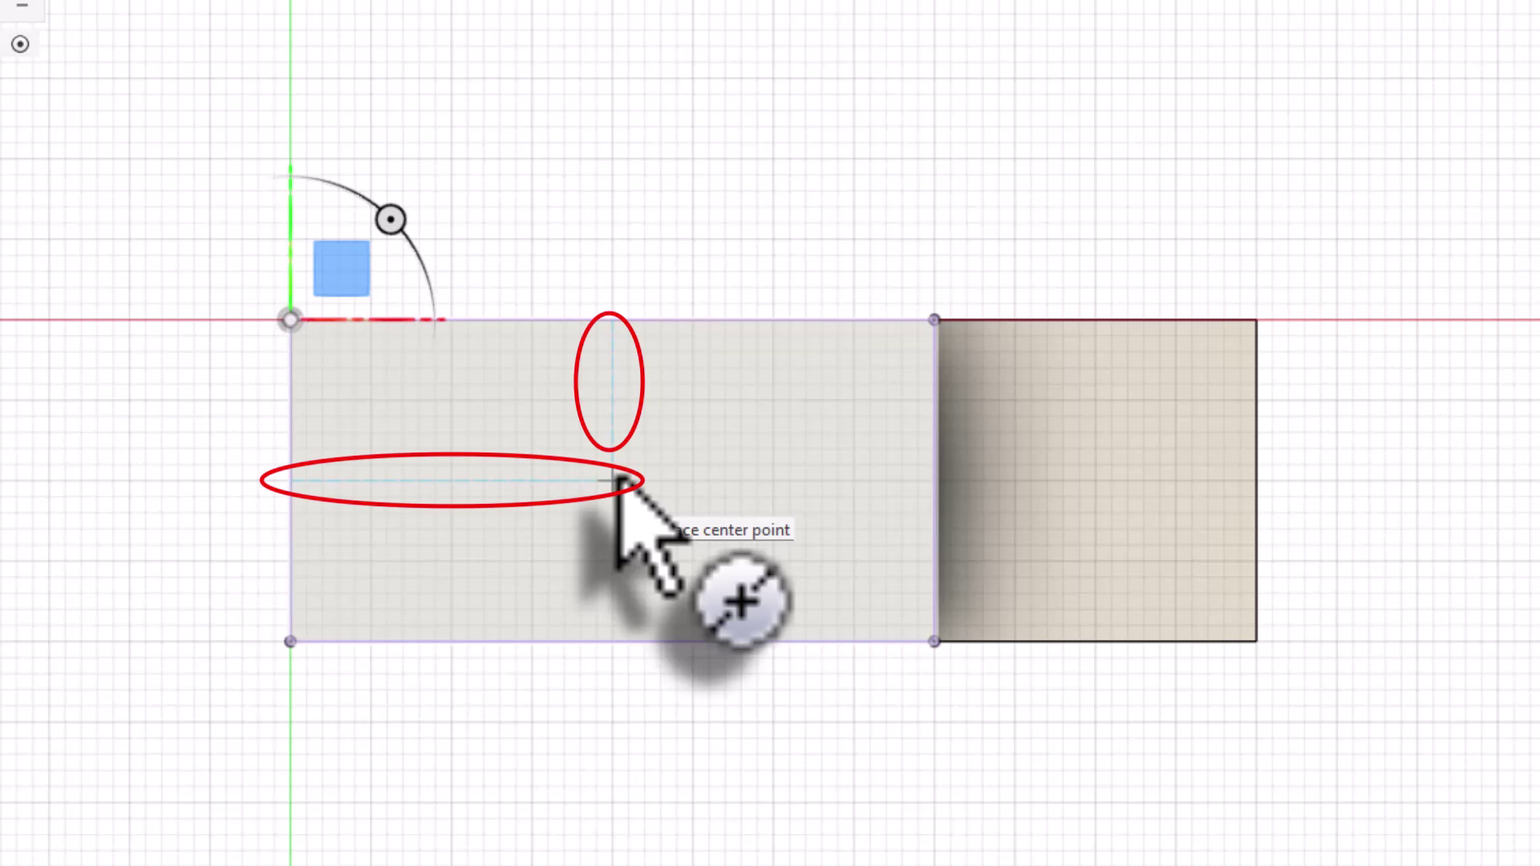
{"action": "left_click", "coordinate": [614, 480]}
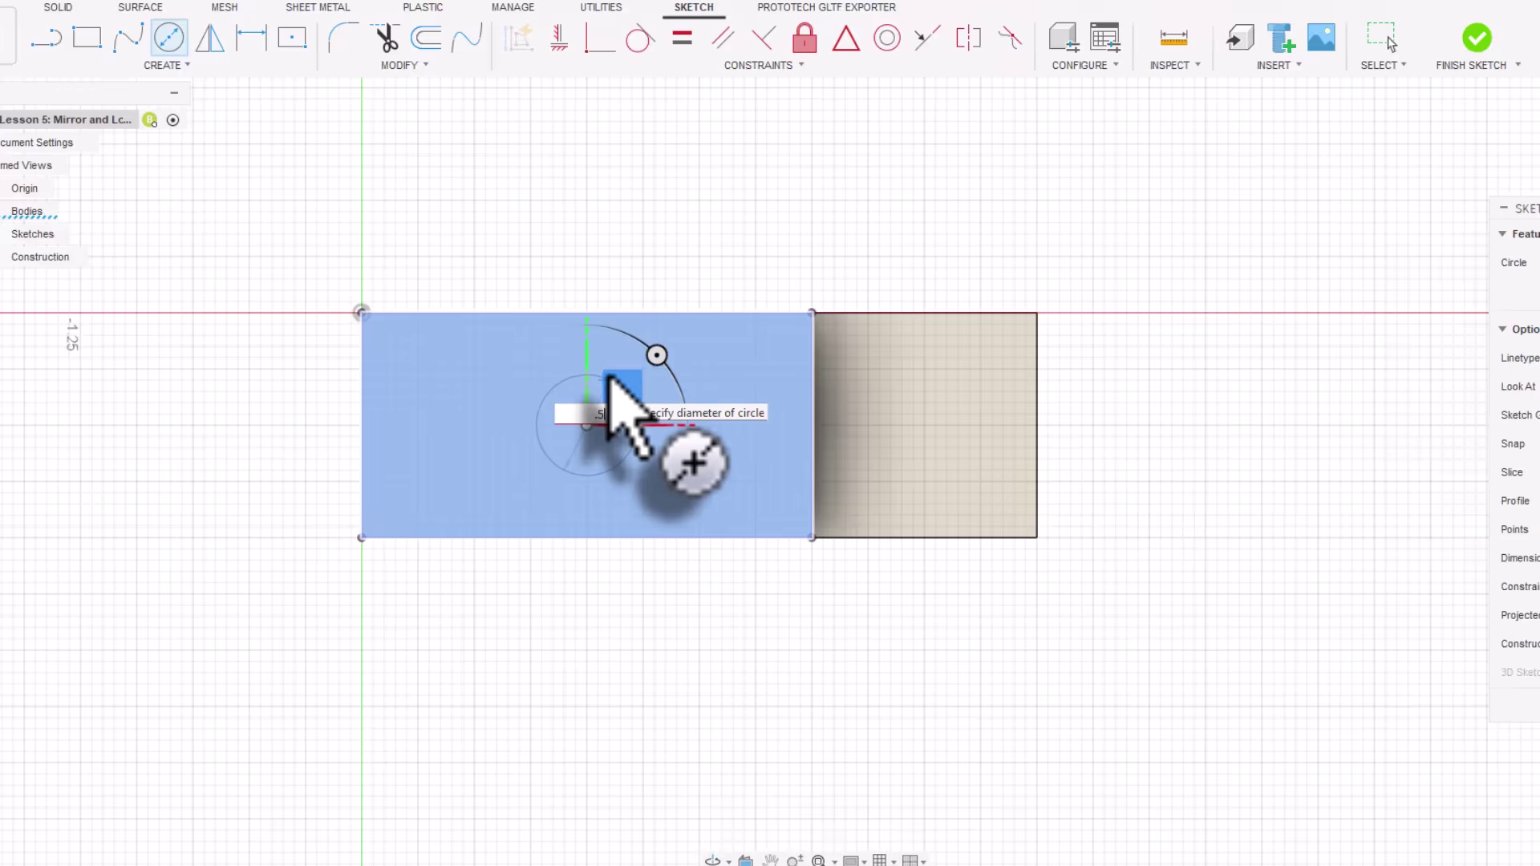
{"action": "type", "text": ".5"}
{"action": "key", "text": "Return"}
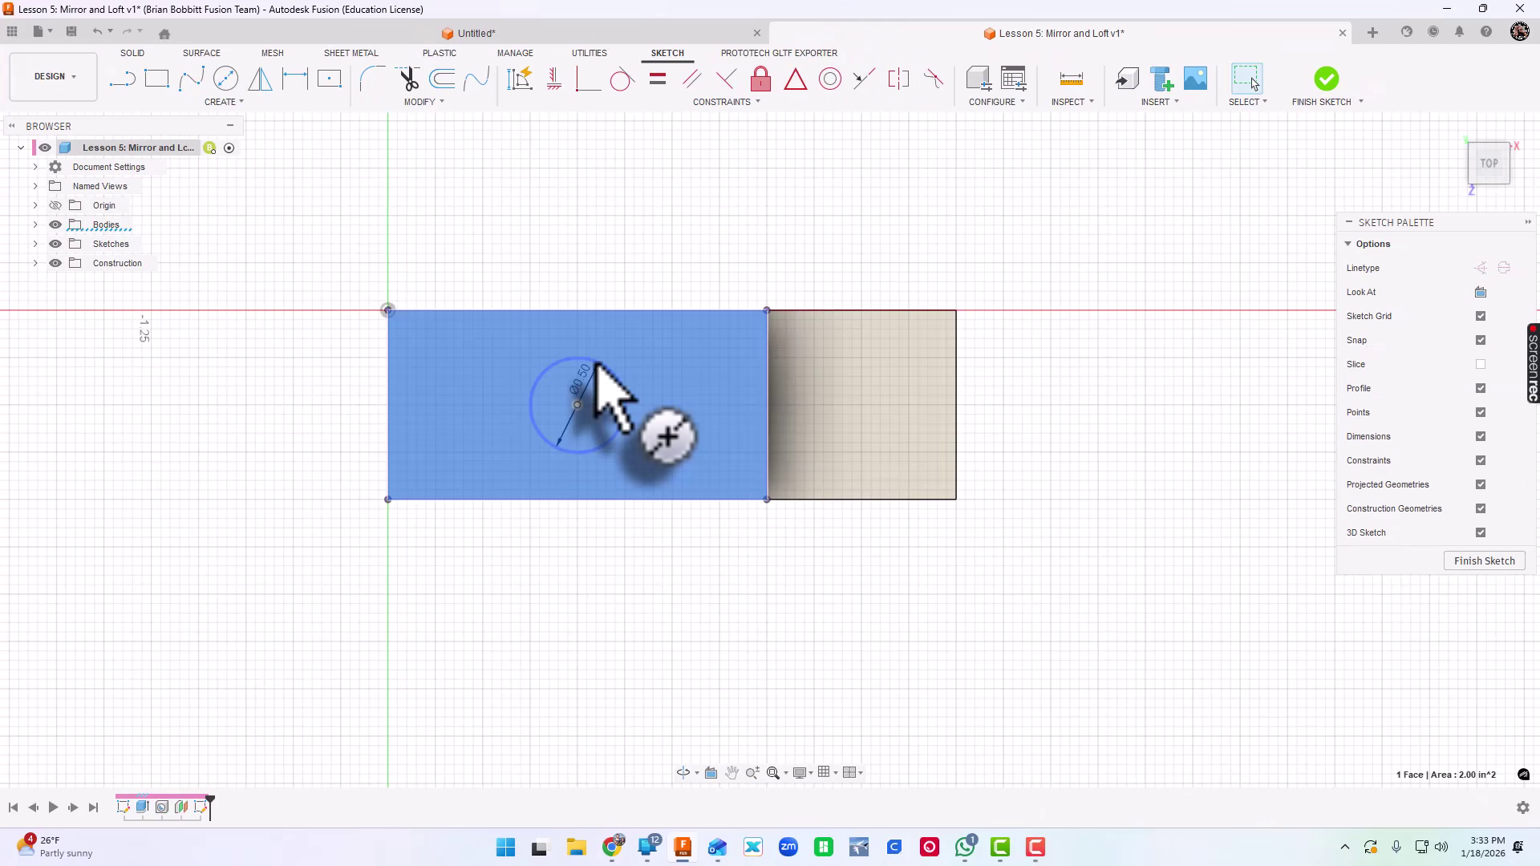
{"action": "left_click", "coordinate": [1465, 564]}
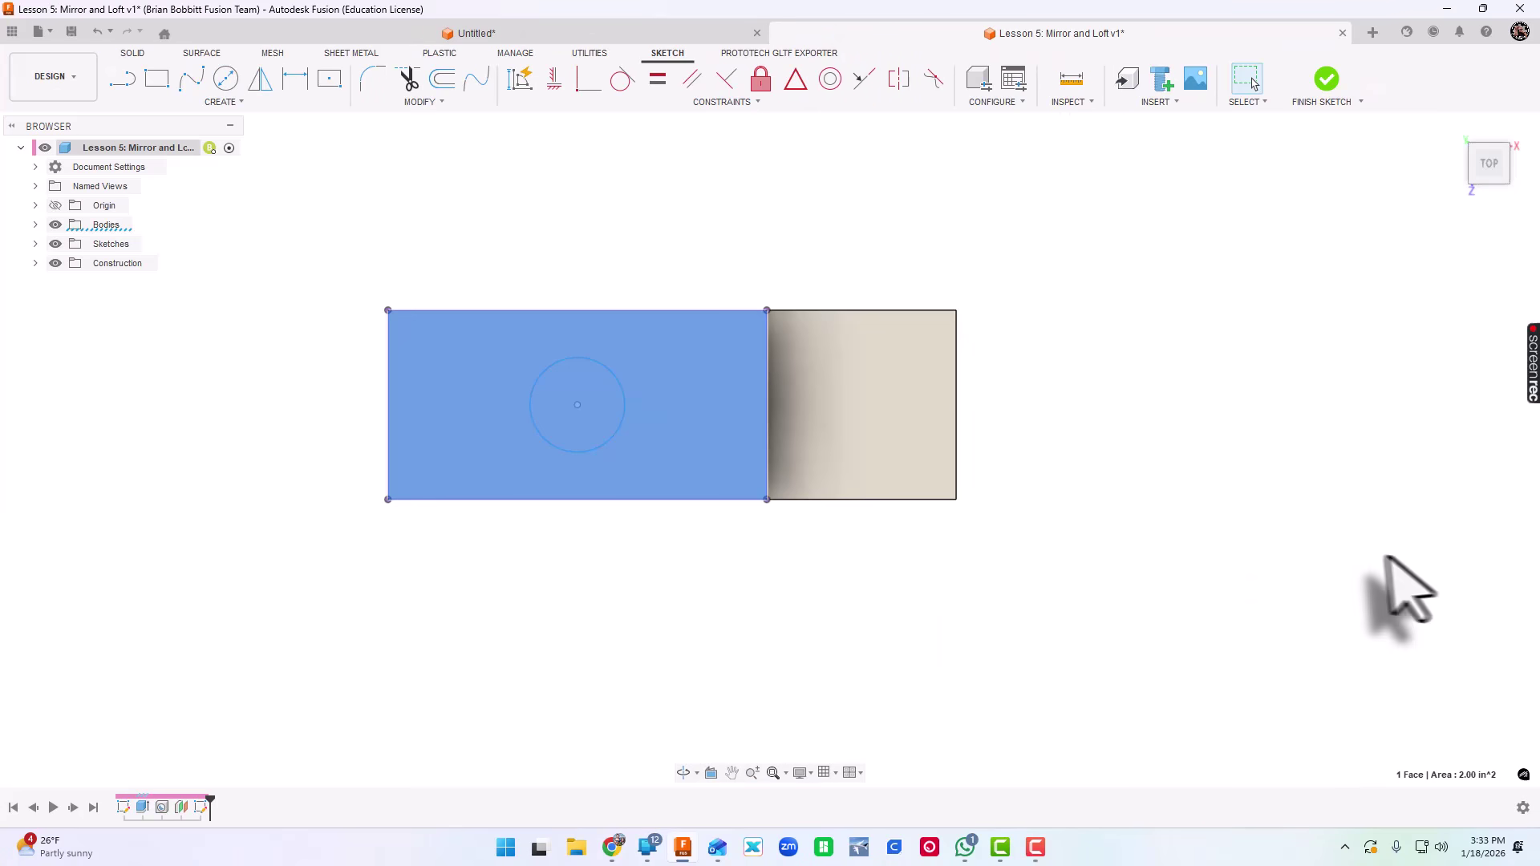
Orbit to an isometric view and loft the block's rectangular top face to the raised circle
{"action": "left_click", "coordinate": [683, 772]}
{"action": "mouse_move", "coordinate": [687, 704]}
{"action": "left_mouse_down"}
{"action": "mouse_move", "coordinate": [721, 601]}
{"action": "mouse_move", "coordinate": [699, 512]}
{"action": "left_mouse_up"}
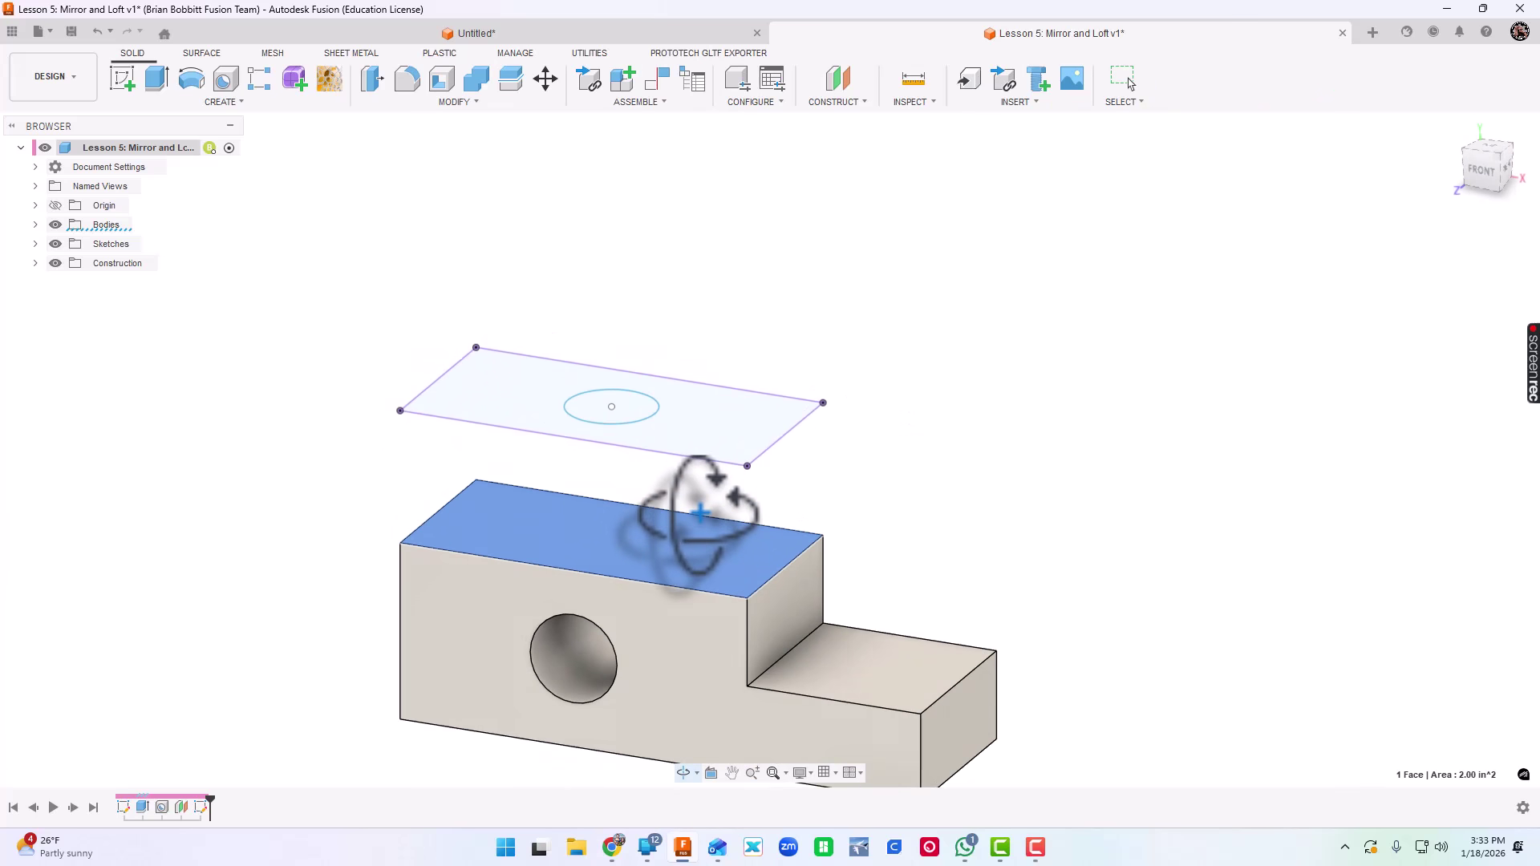
{"action": "mouse_move", "coordinate": [946, 636]}
{"action": "left_mouse_down"}
{"action": "mouse_move", "coordinate": [1024, 653]}
{"action": "mouse_move", "coordinate": [995, 666]}
{"action": "left_mouse_up"}
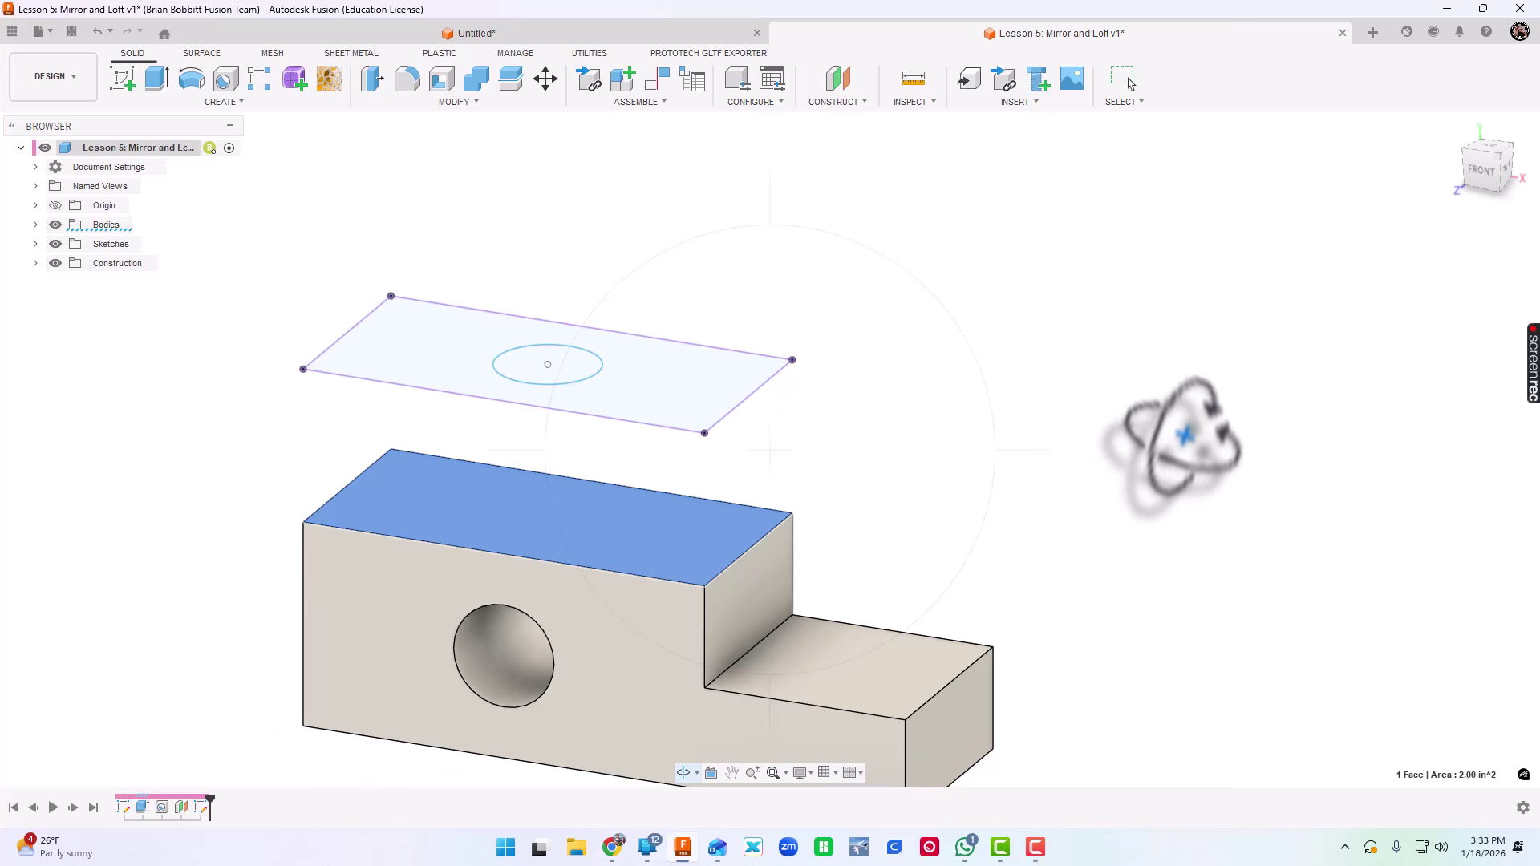
{"action": "left_click_drag", "start_coordinate": [749, 396], "coordinate": [784, 402]}
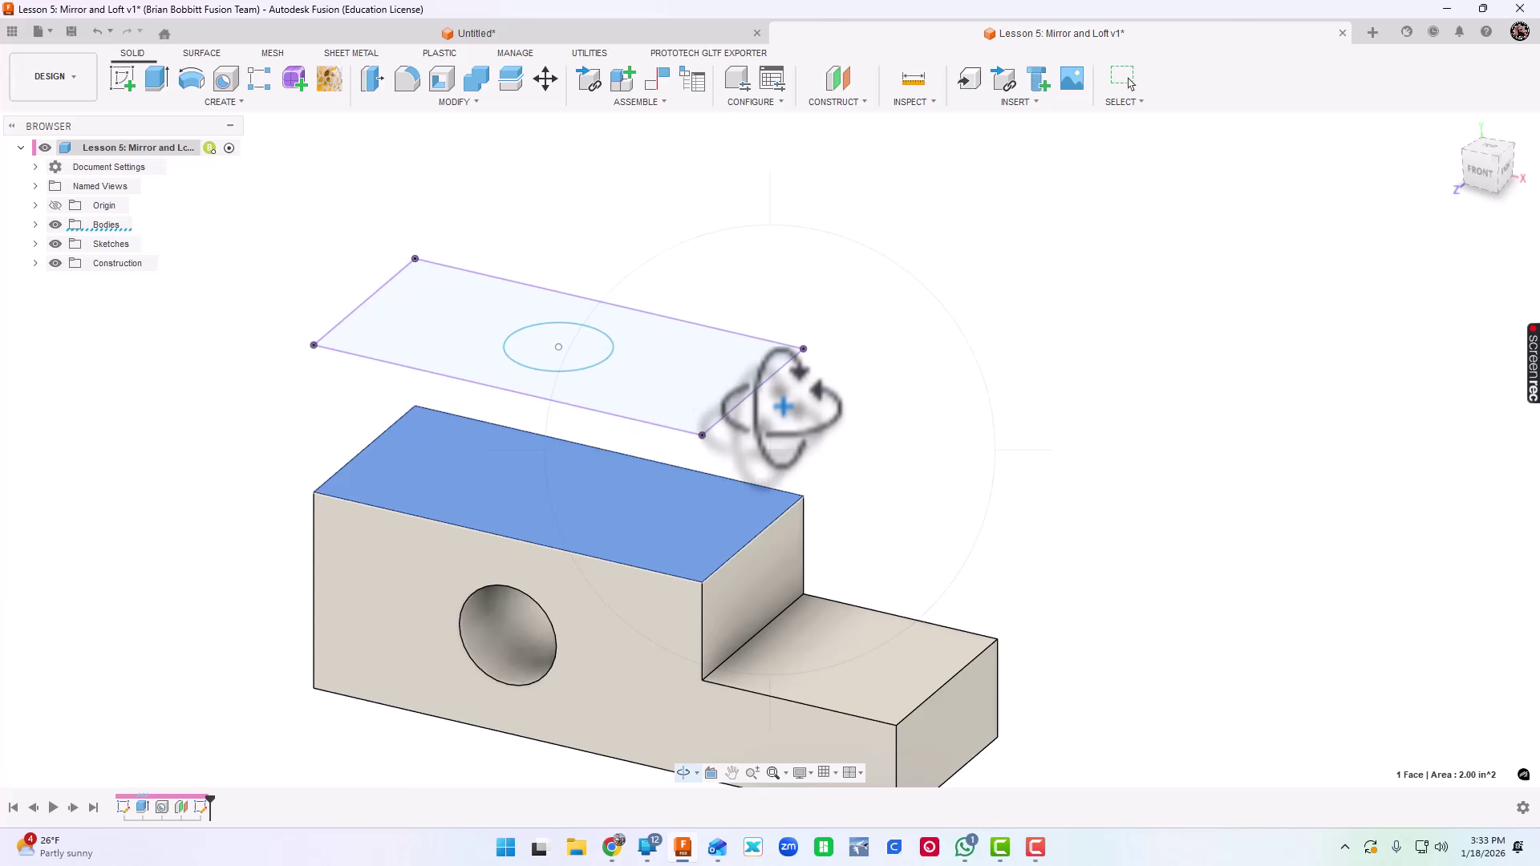
{"action": "key", "text": "Escape"}
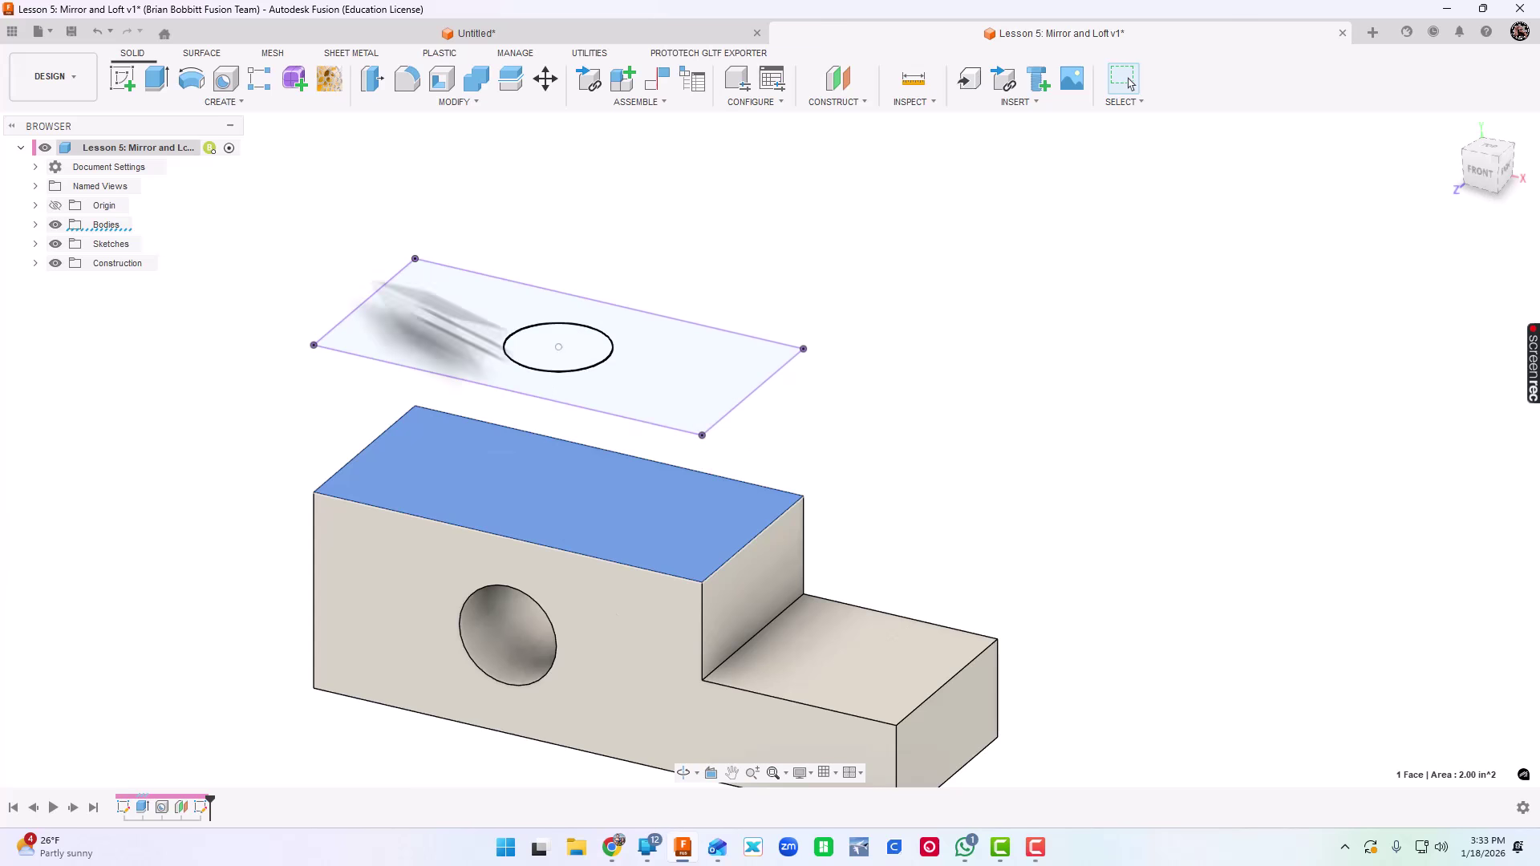
{"action": "left_click", "coordinate": [222, 102]}
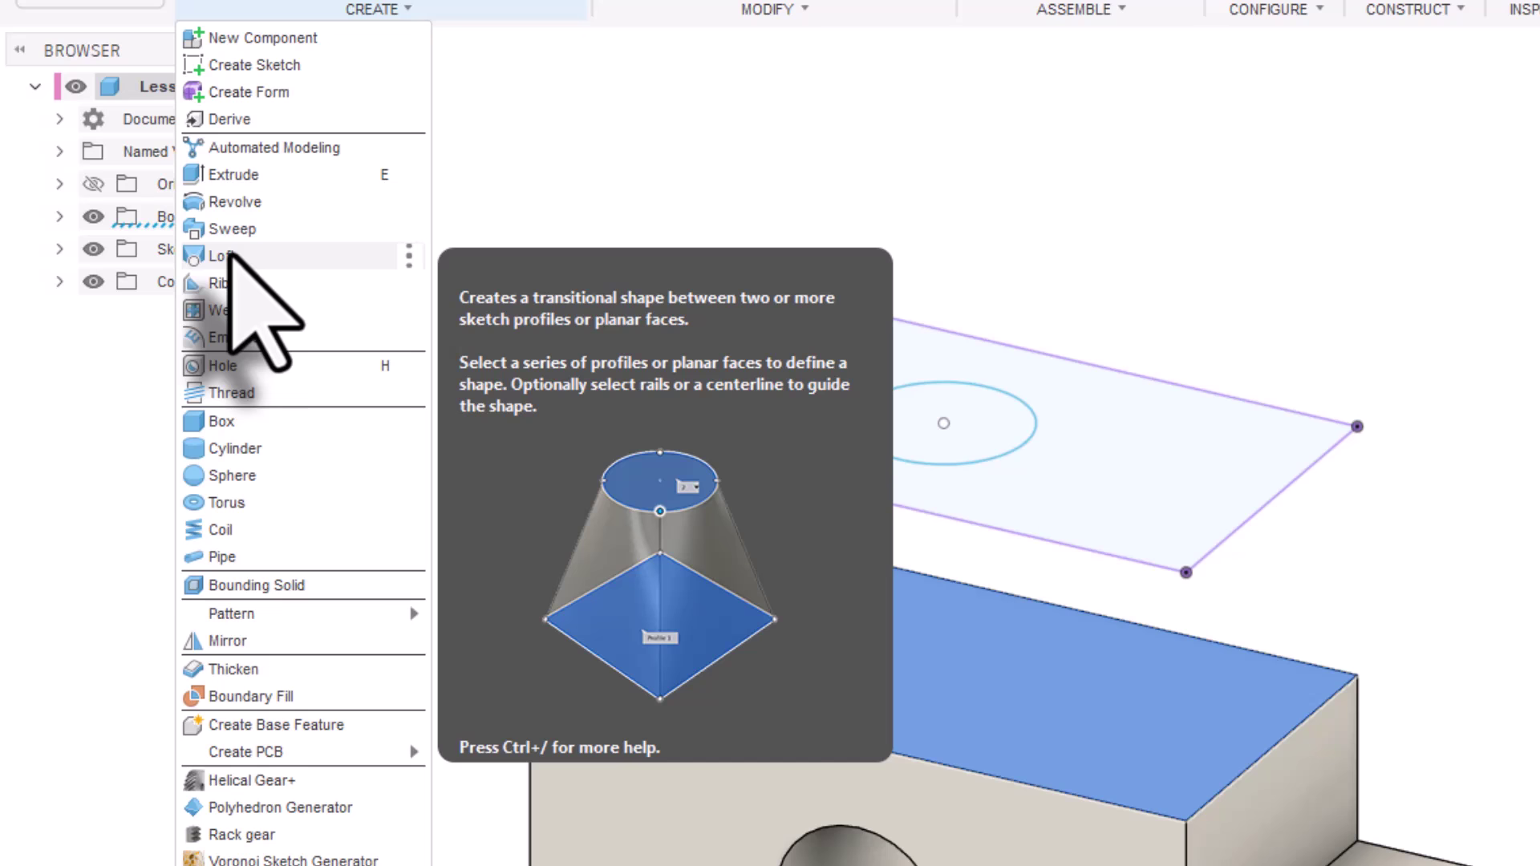
{"action": "left_click", "coordinate": [229, 255]}
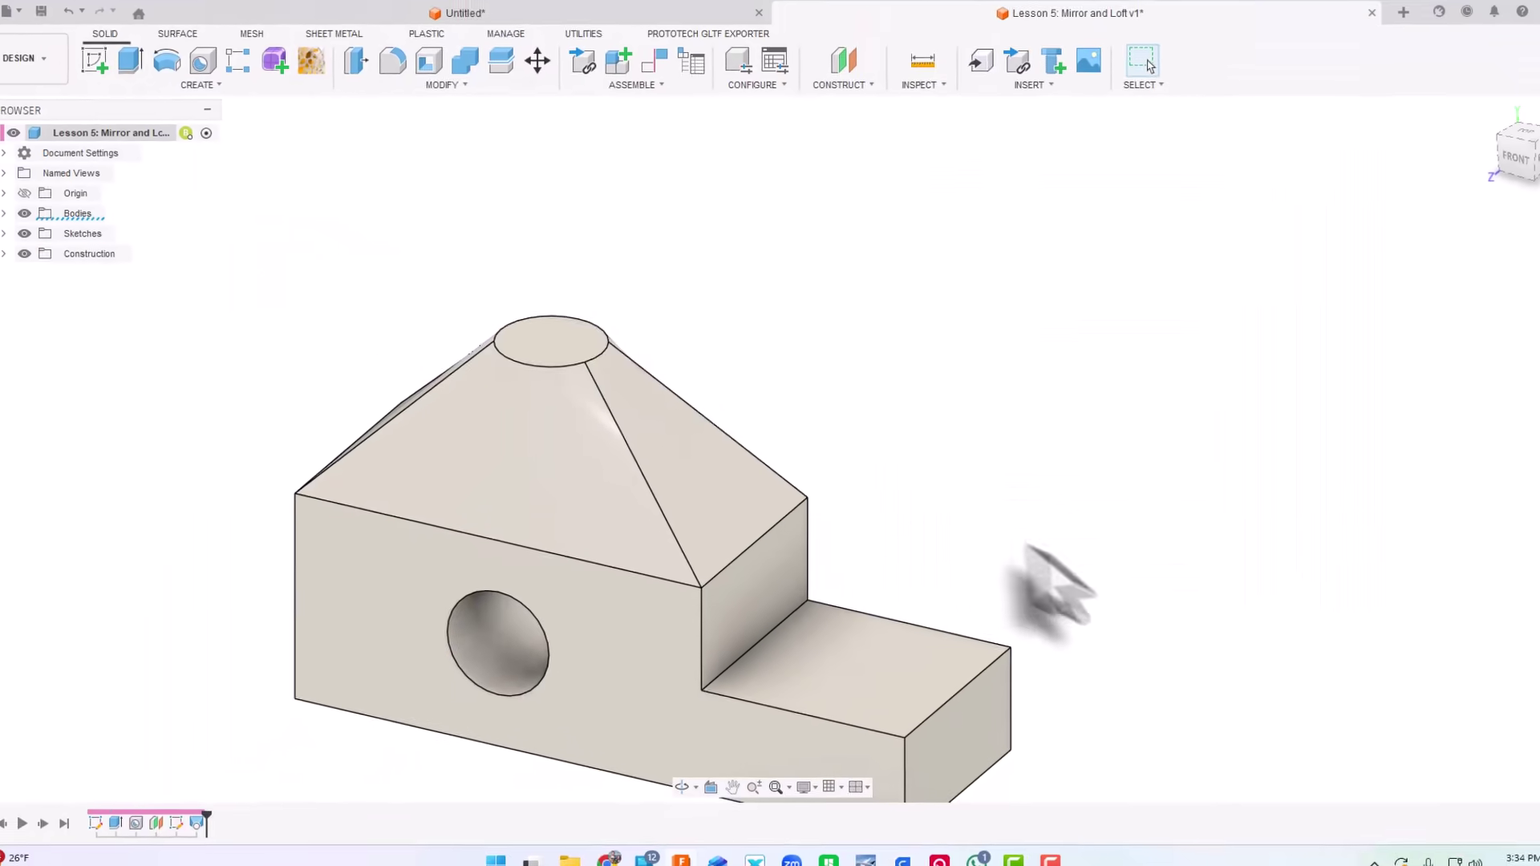
{"action": "scroll", "coordinate": [954, 554], "scroll_direction": "down", "scroll_amount": 3}
Mirror the part body across the bar's end face as Bodies type, joining the copy
{"action": "middle_click_drag", "start_coordinate": [1013, 618], "coordinate": [910, 453]}
{"action": "scroll", "coordinate": [911, 463], "scroll_direction": "up", "scroll_amount": 5}
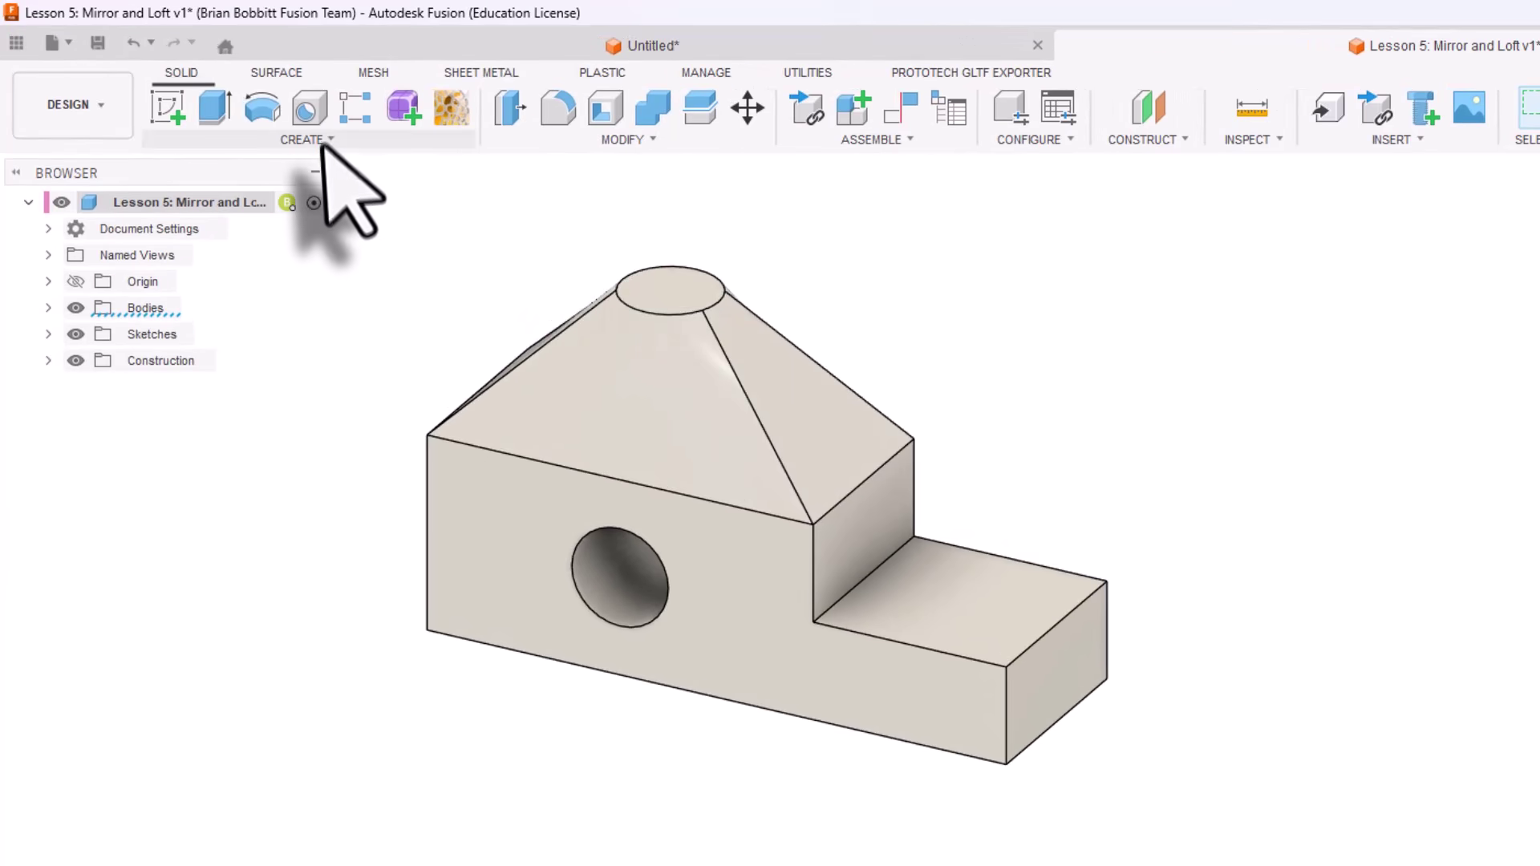
{"action": "left_click", "coordinate": [324, 141]}
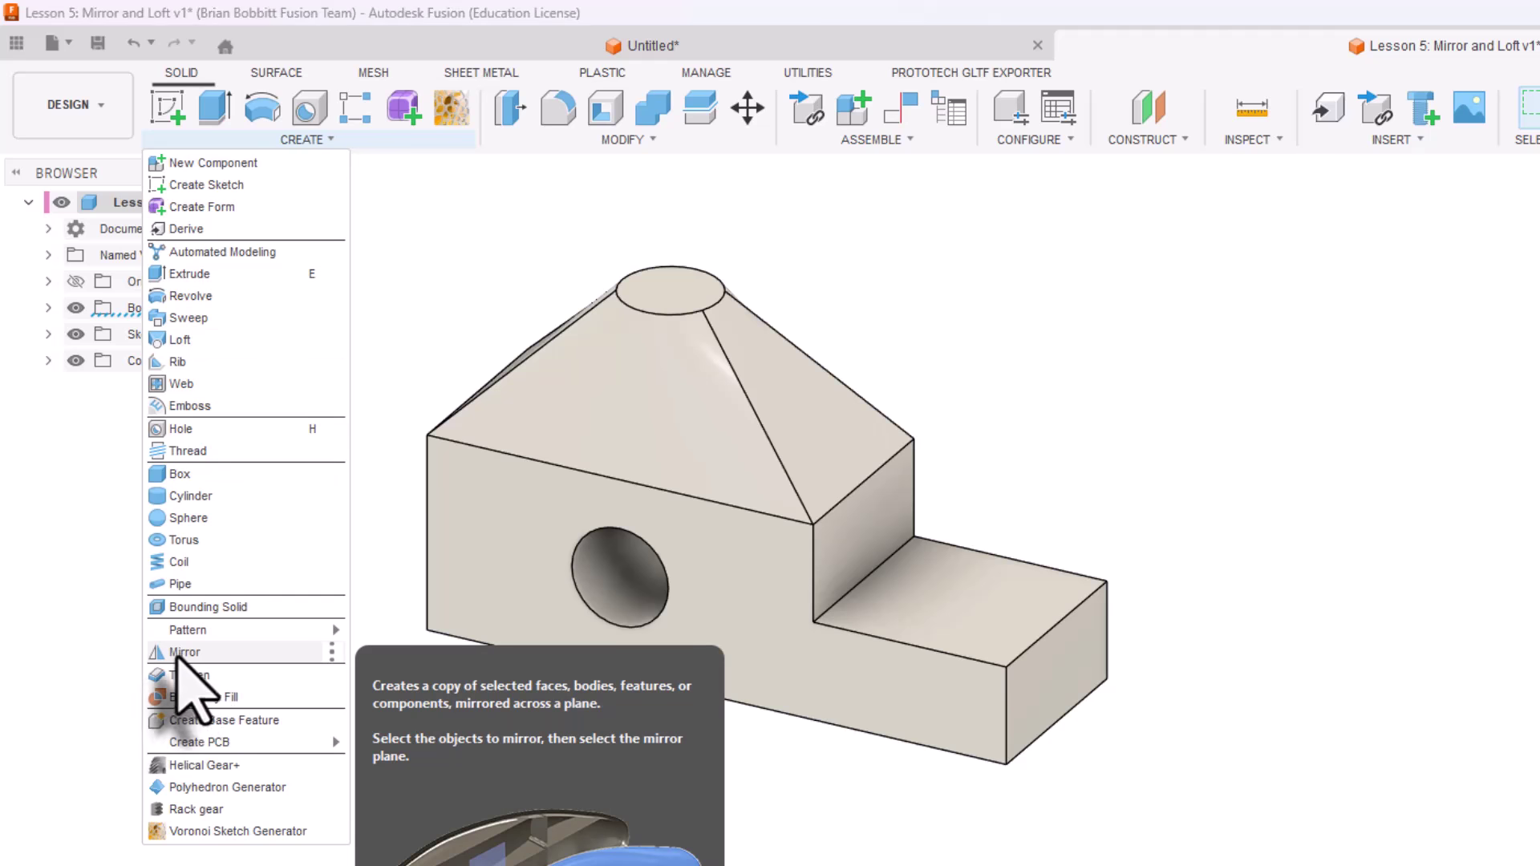
{"action": "left_click", "coordinate": [184, 654]}
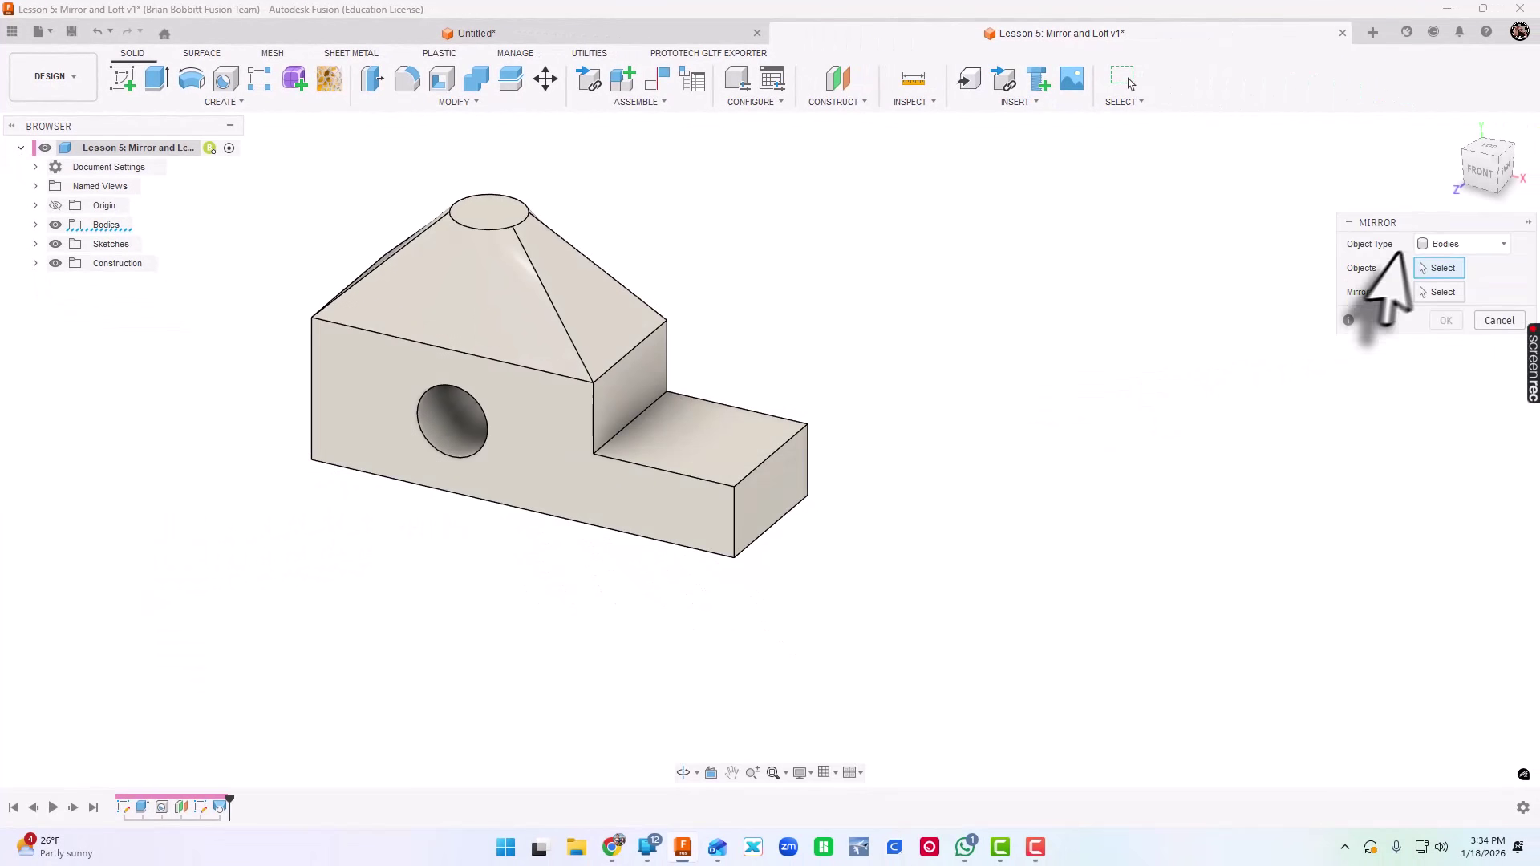
{"action": "left_click_drag", "start_coordinate": [1429, 225], "coordinate": [862, 251]}
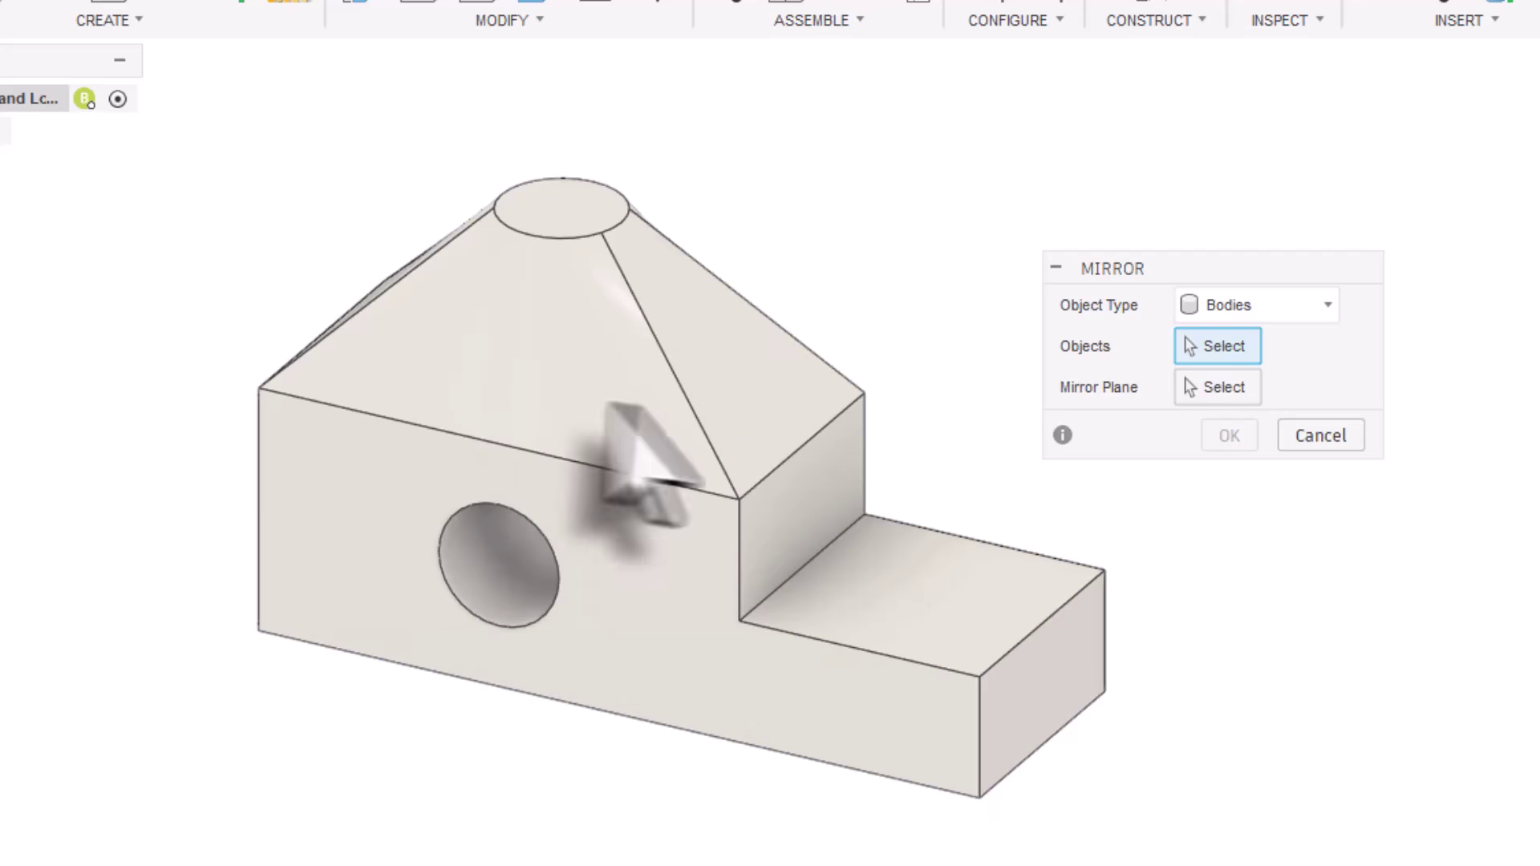
{"action": "left_click", "coordinate": [1251, 305]}
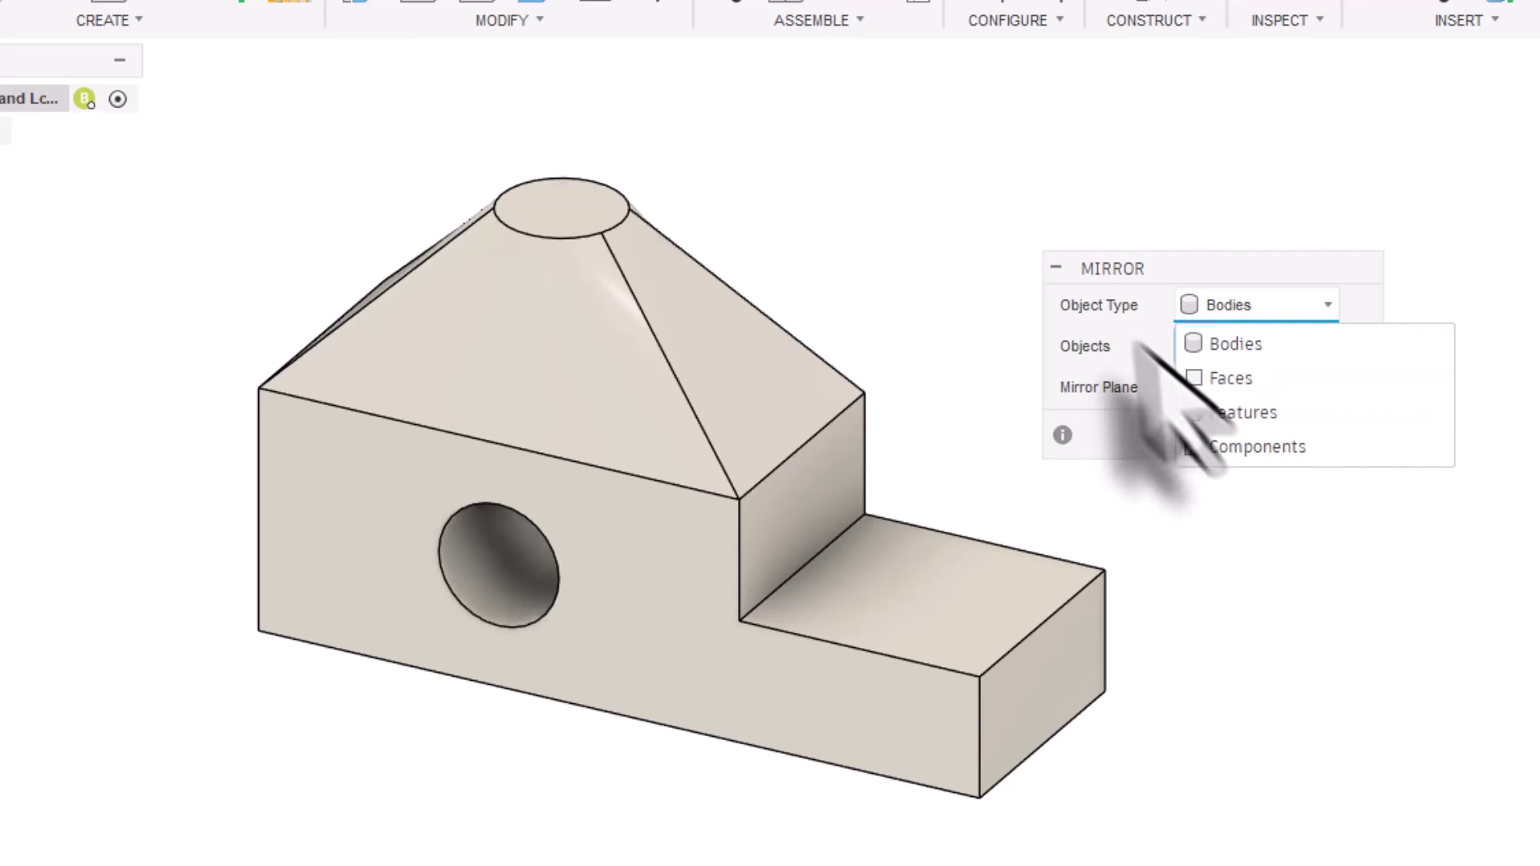
{"action": "left_click", "coordinate": [1207, 343]}
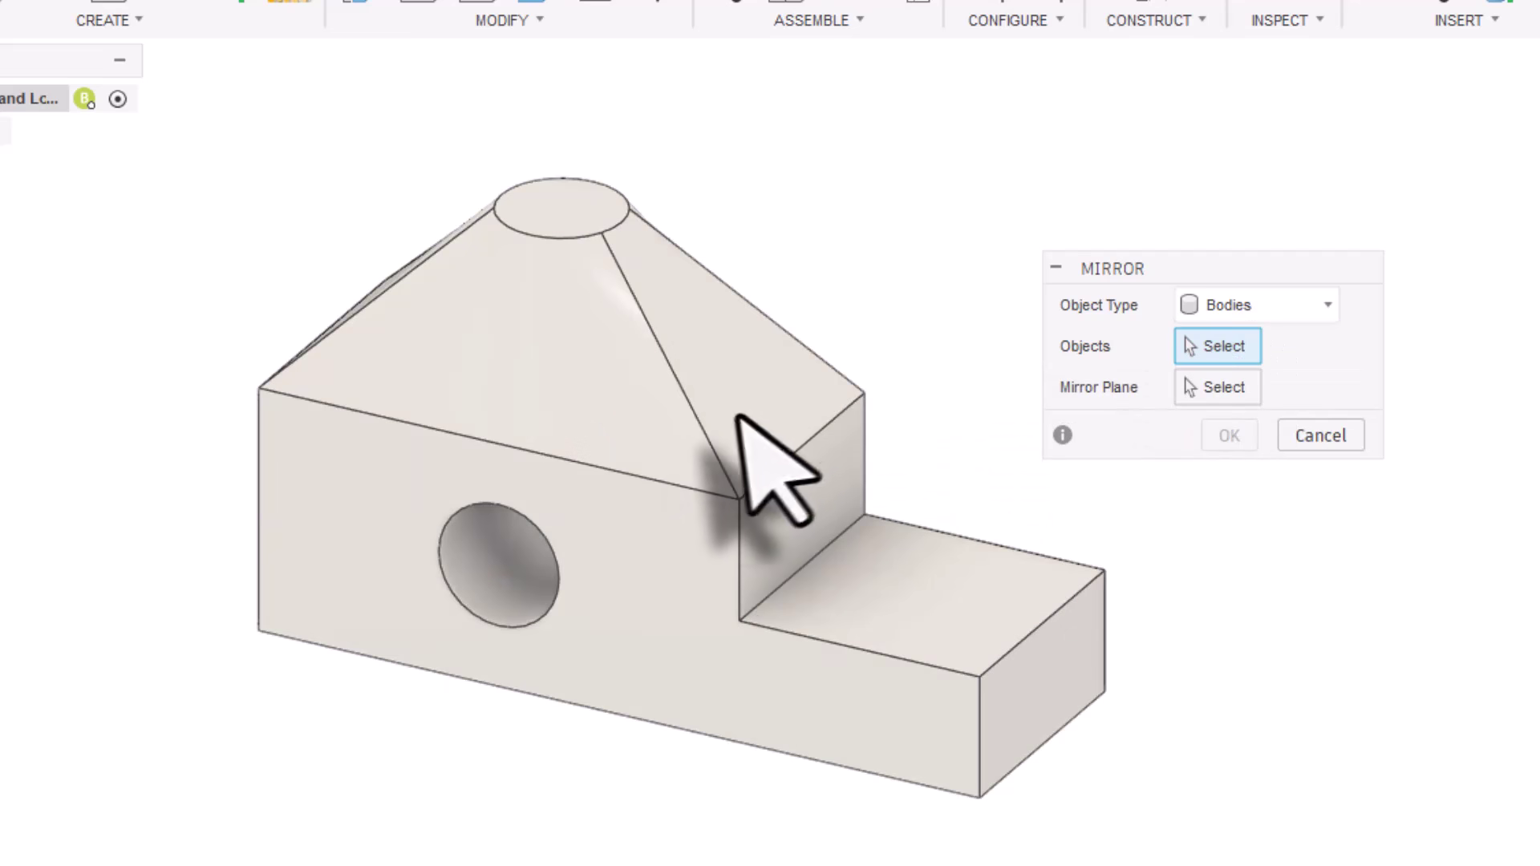
{"action": "left_click", "coordinate": [706, 429]}
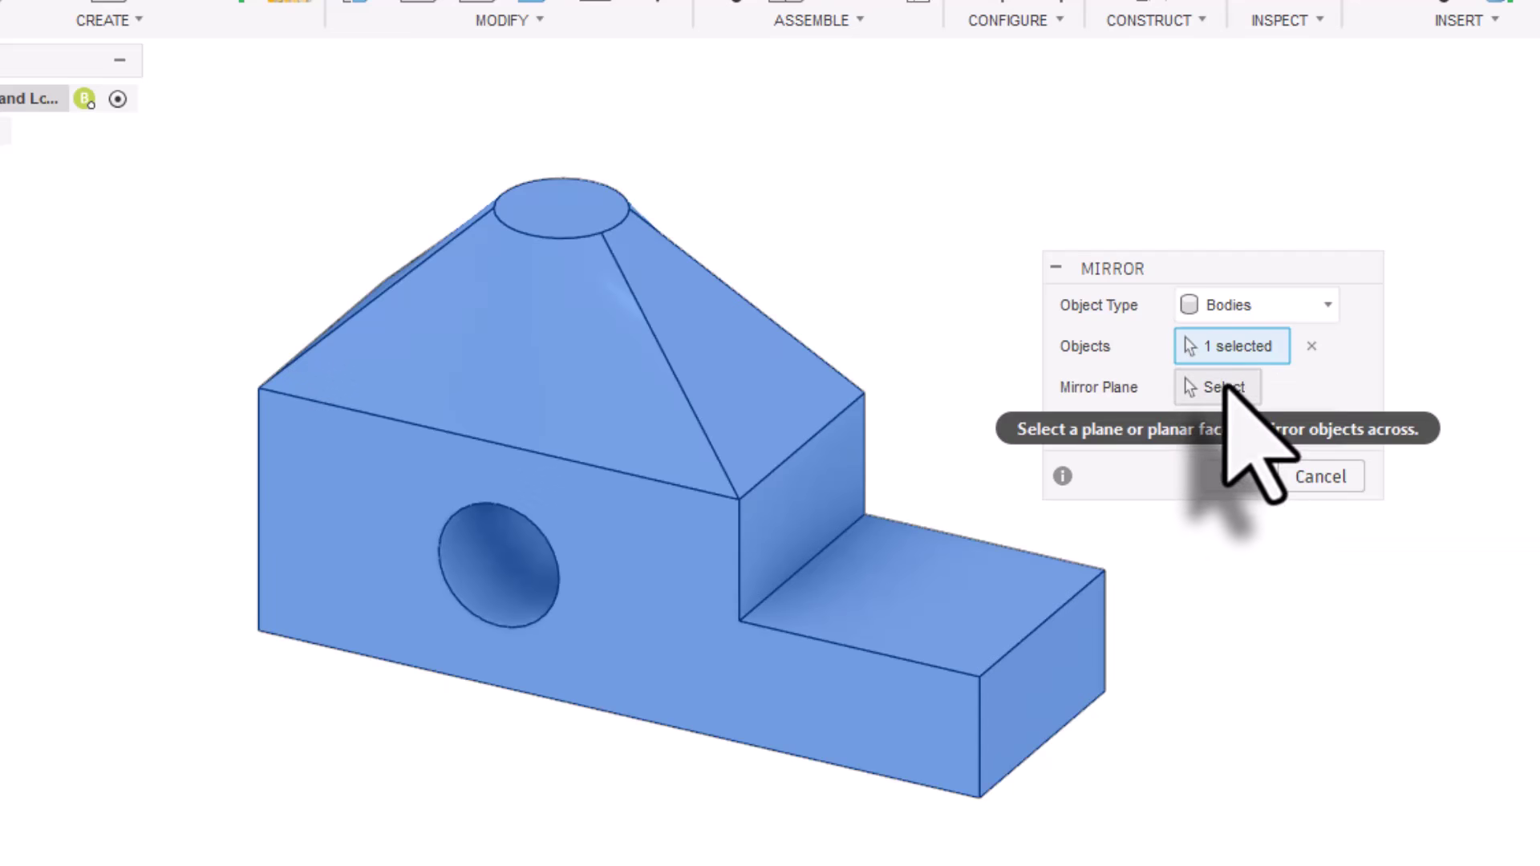
{"action": "left_click", "coordinate": [1214, 388]}
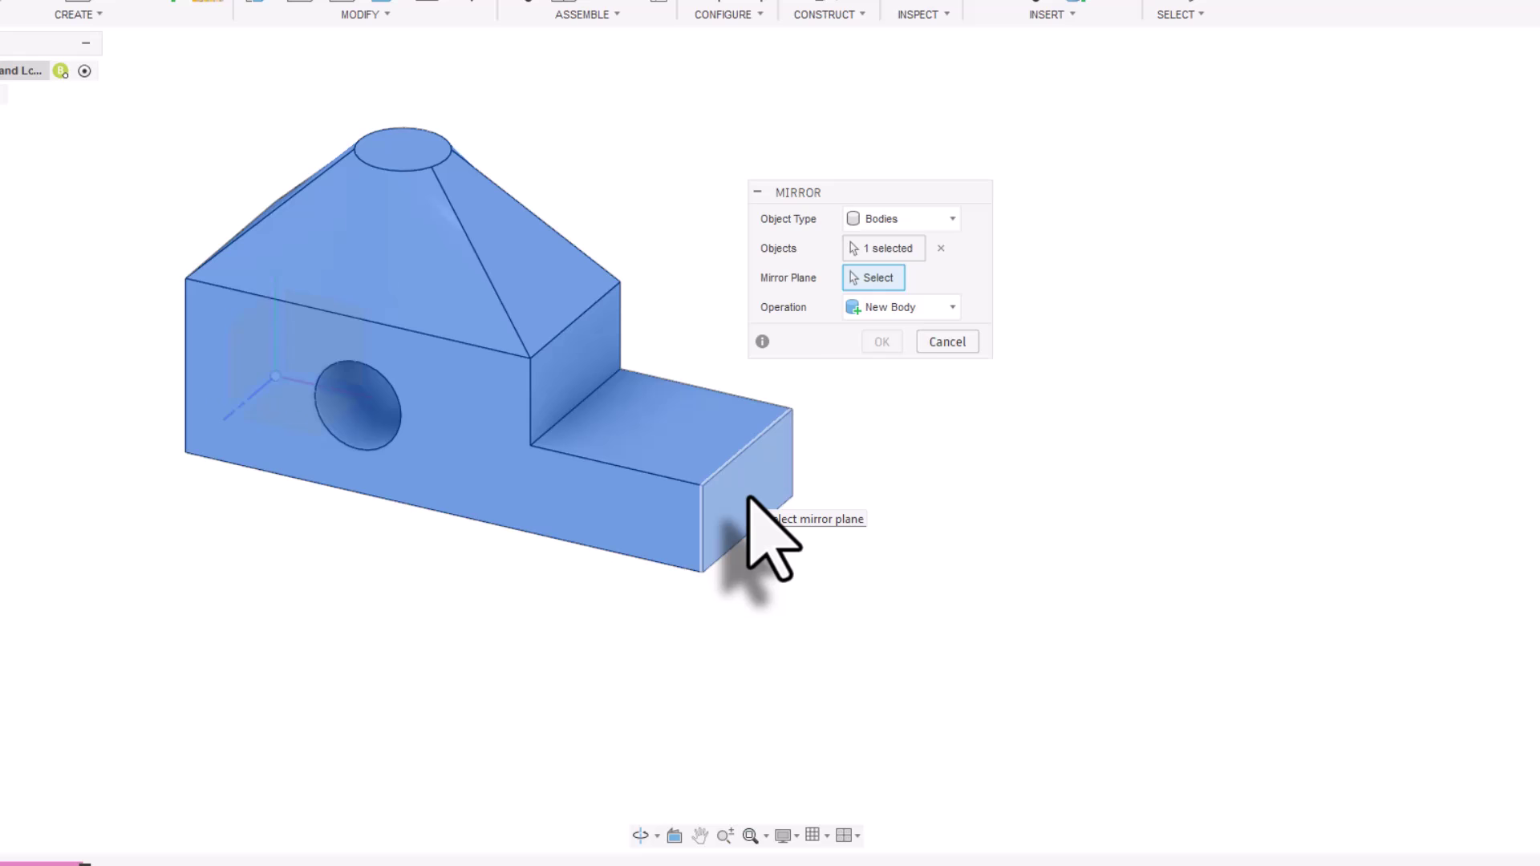
{"action": "left_click", "coordinate": [748, 499]}
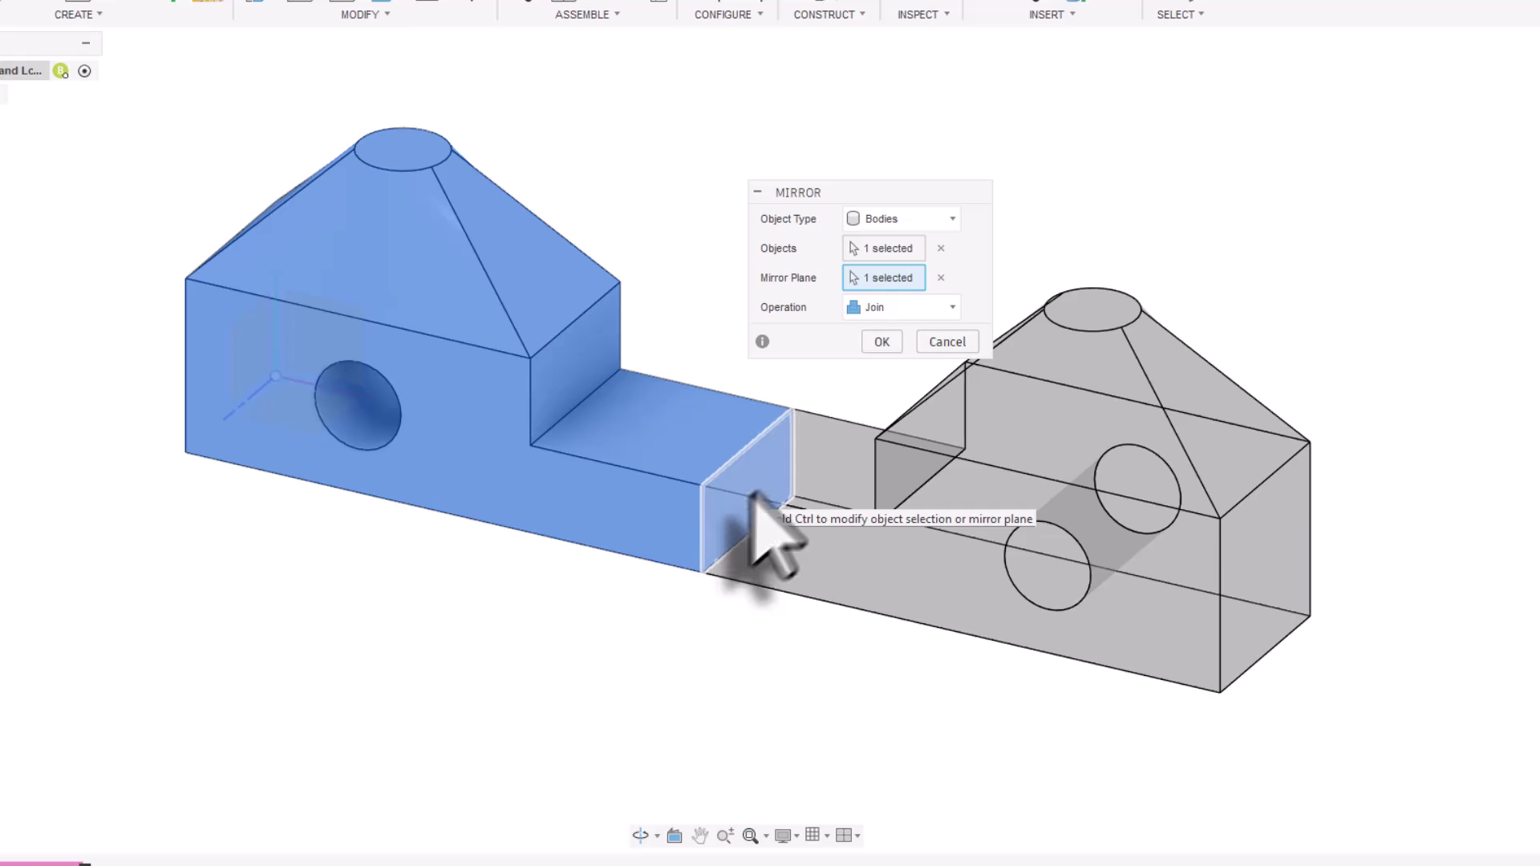
{"action": "left_click", "coordinate": [881, 341]}
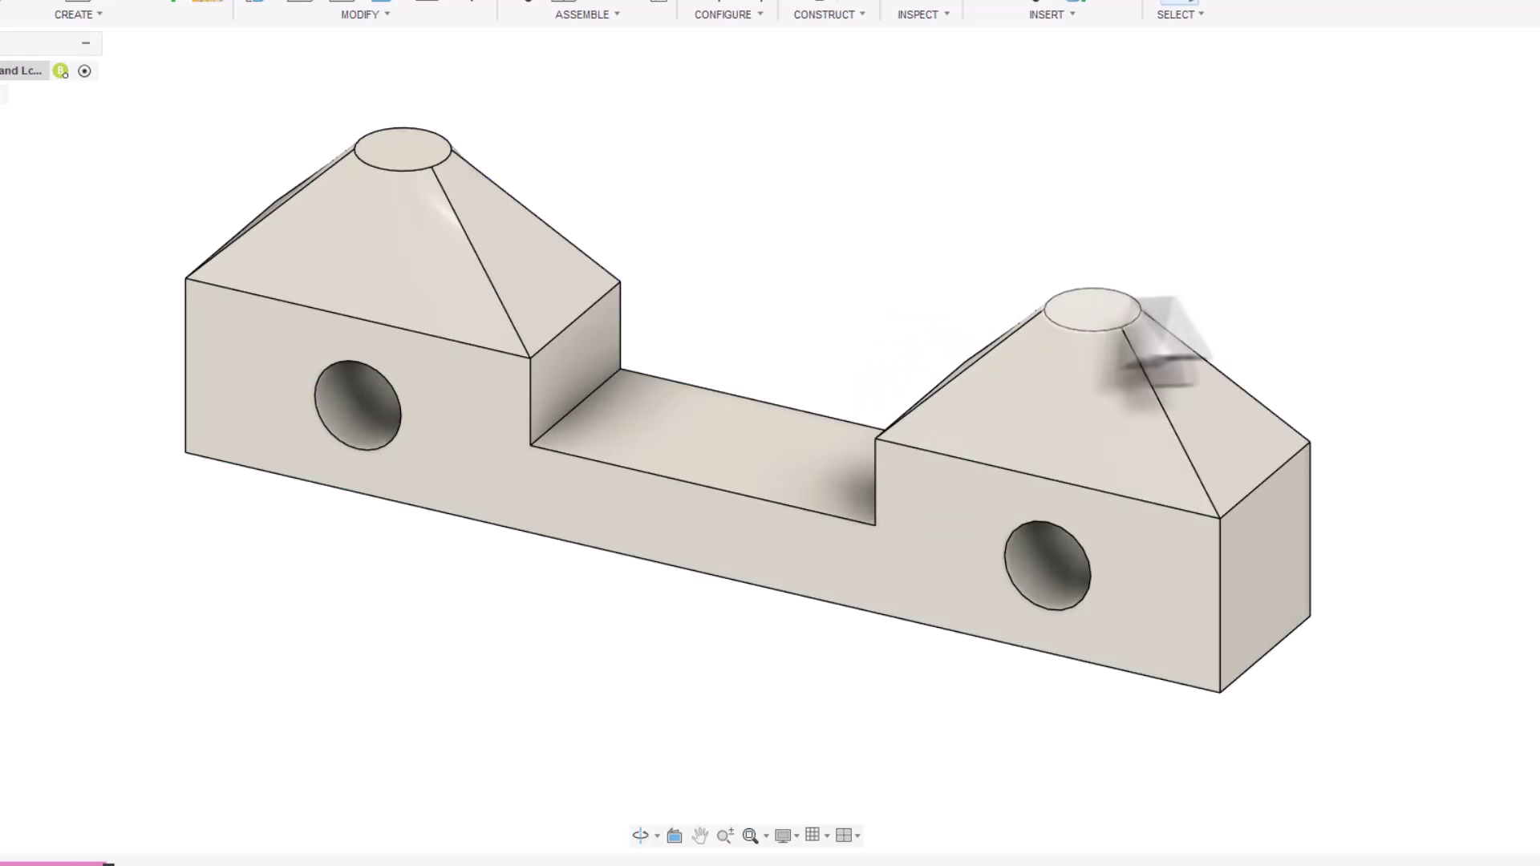
Apply Brass from the Metal library as the root component's physical material
{"action": "middle_click_drag", "start_coordinate": [982, 205], "coordinate": [1063, 234]}
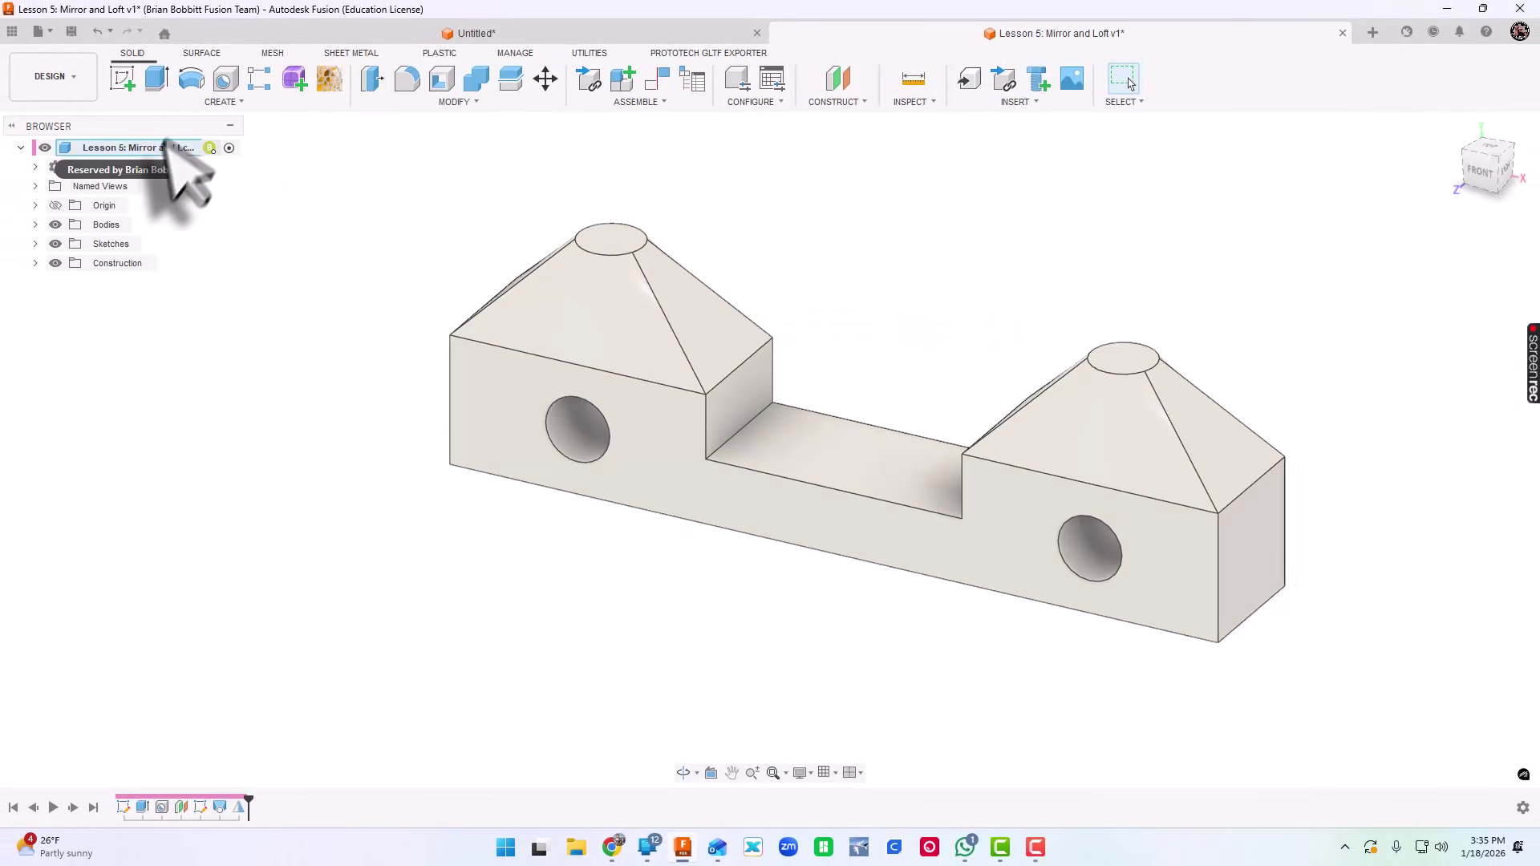
{"action": "right_click", "coordinate": [171, 152]}
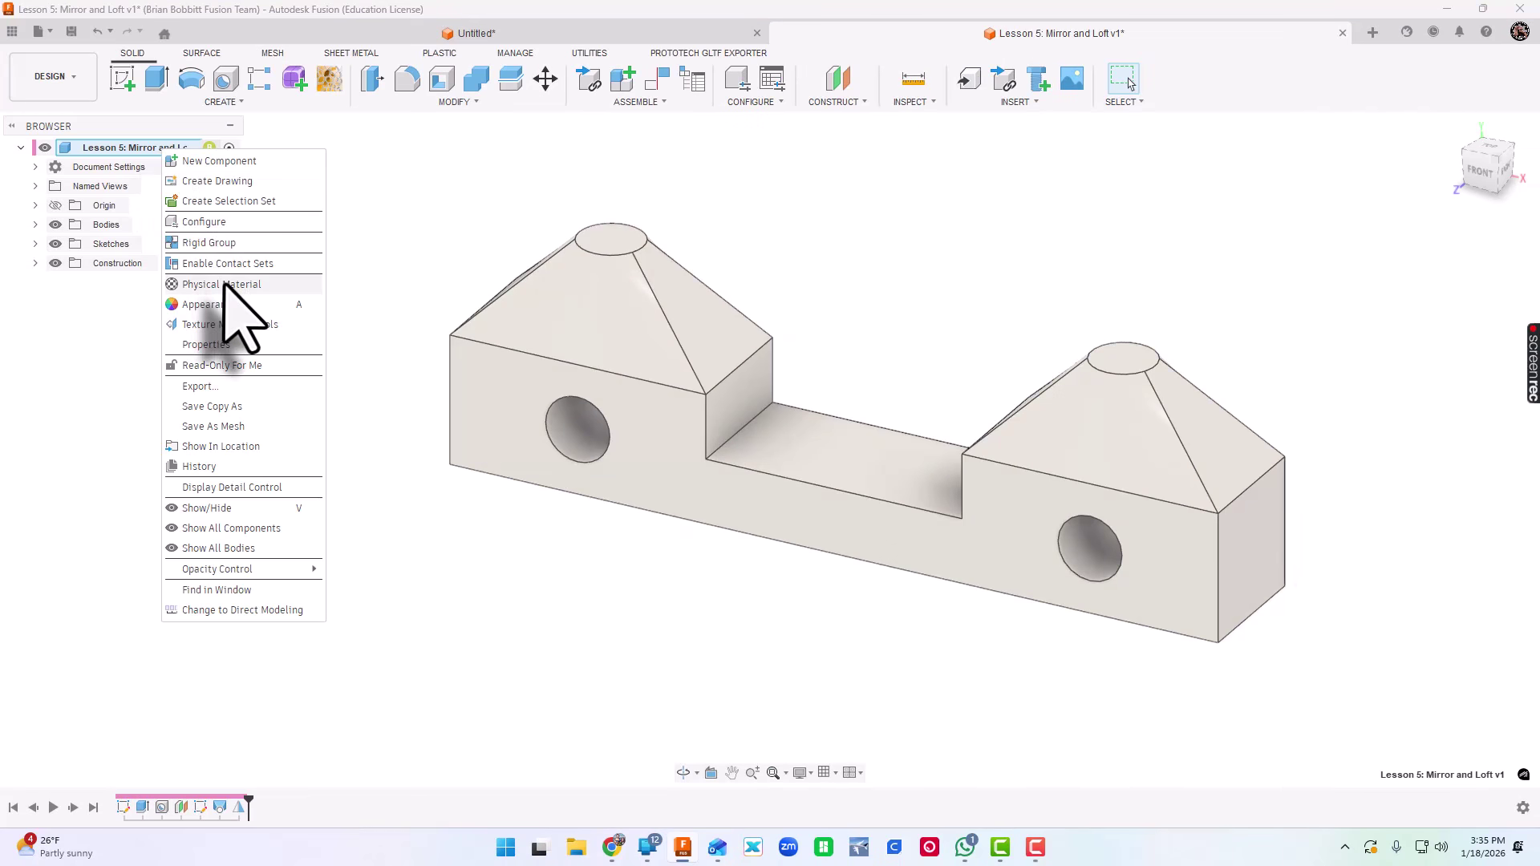
{"action": "left_click", "coordinate": [225, 285]}
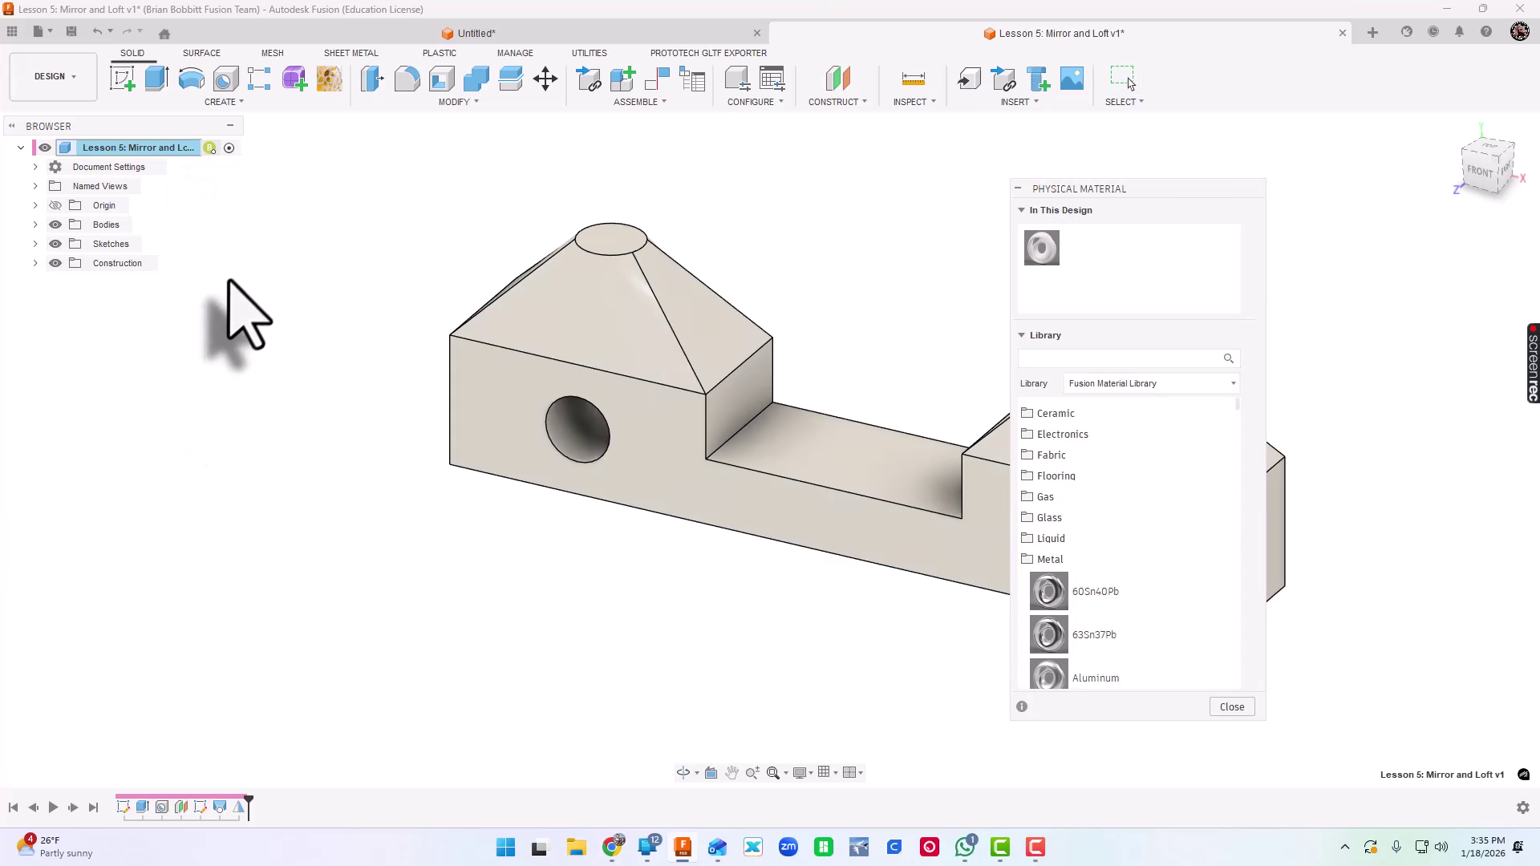
{"action": "scroll", "coordinate": [1115, 513], "scroll_direction": "down", "scroll_amount": 15}
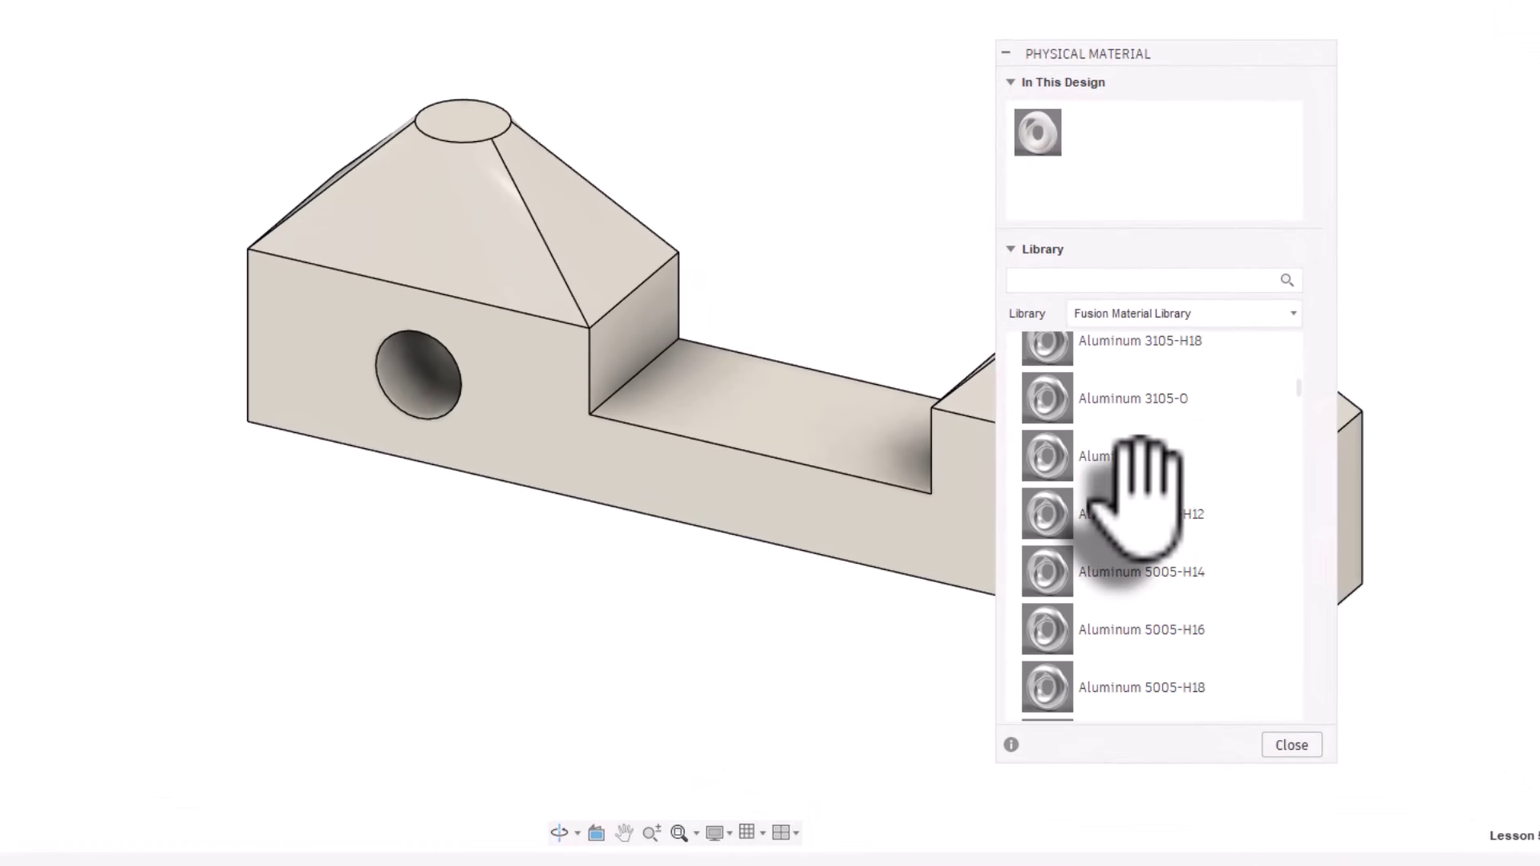
{"action": "scroll", "coordinate": [1134, 481], "scroll_direction": "down", "scroll_amount": 5}
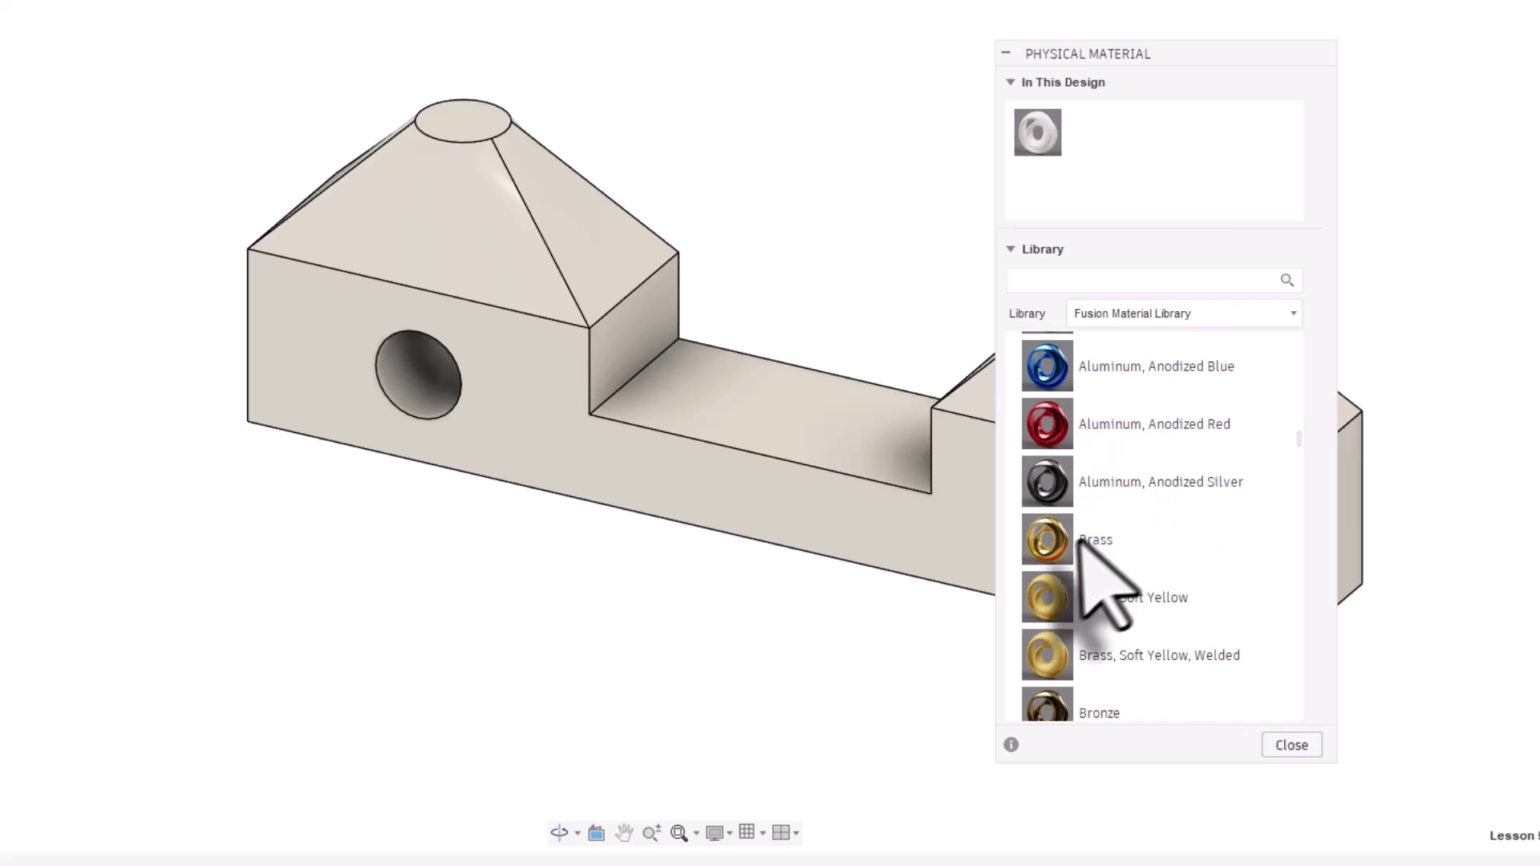
{"action": "left_click_drag", "start_coordinate": [1071, 534], "coordinate": [816, 513]}
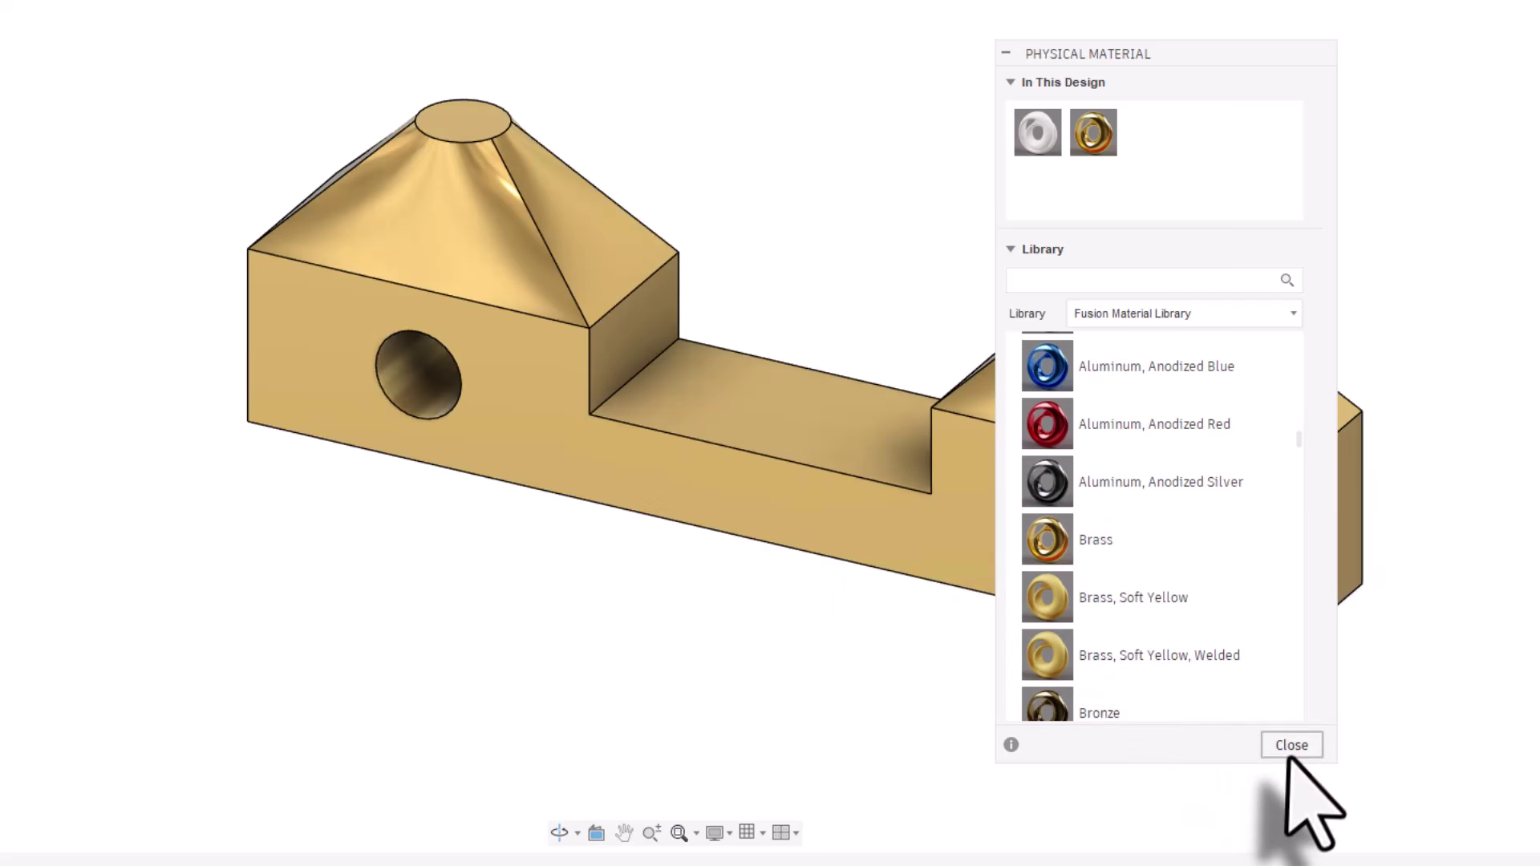
{"action": "left_click", "coordinate": [1291, 745]}
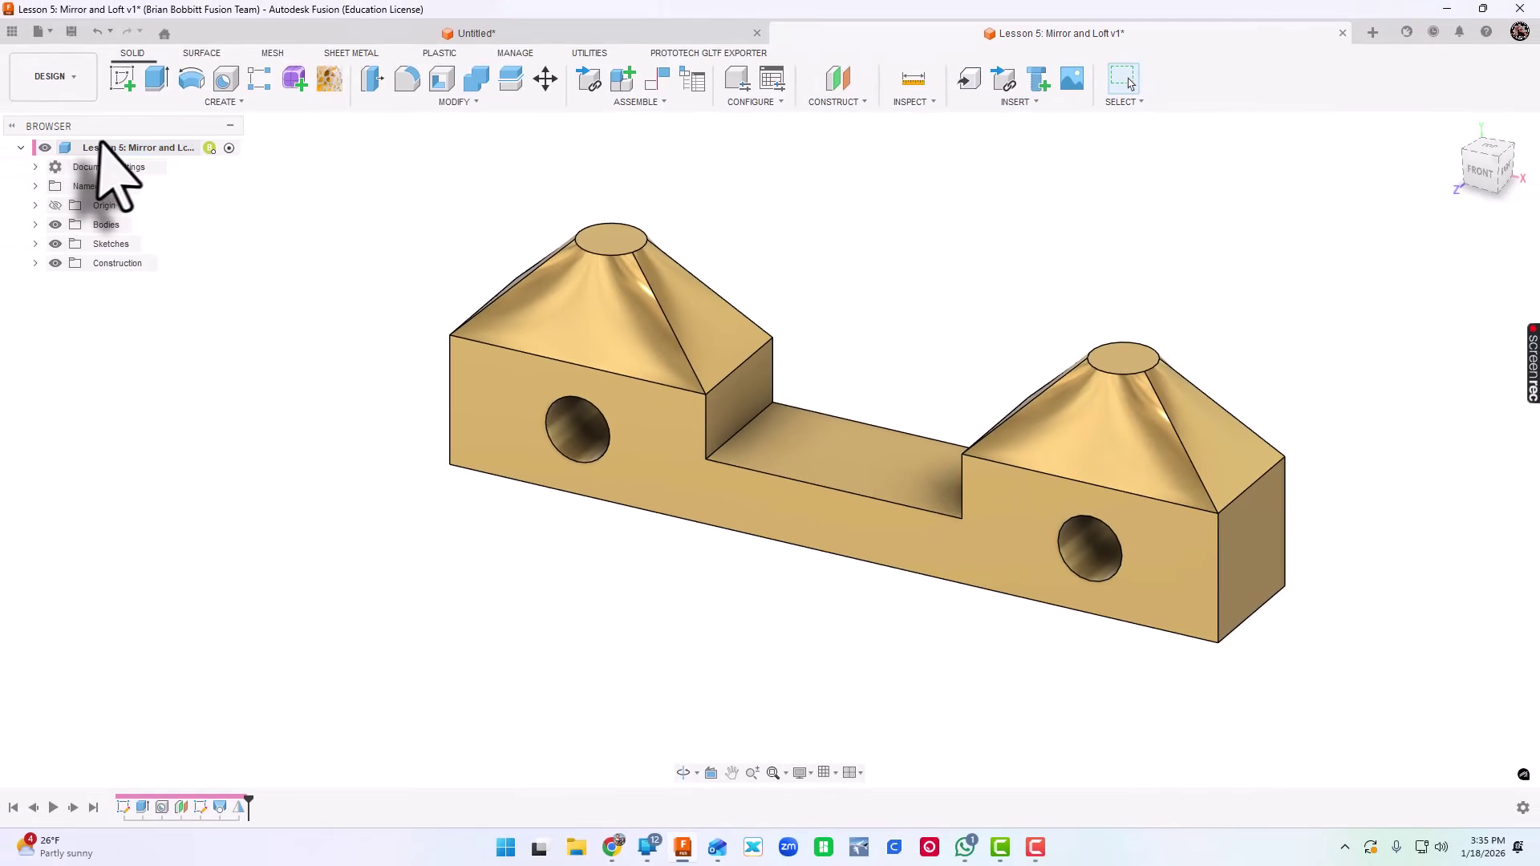
{"action": "right_click", "coordinate": [104, 148]}
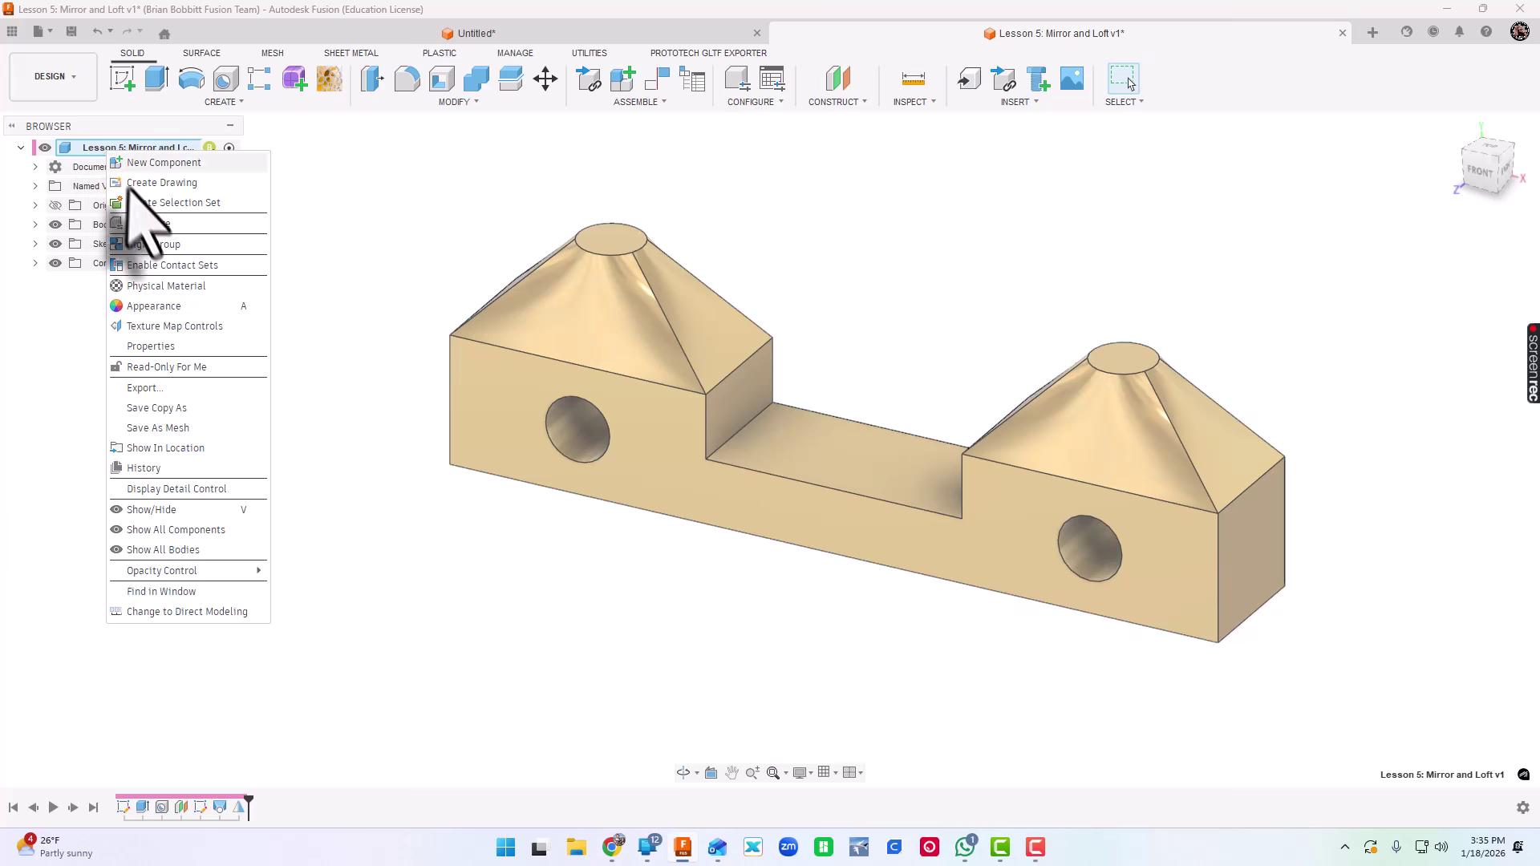
{"action": "left_click", "coordinate": [151, 346]}
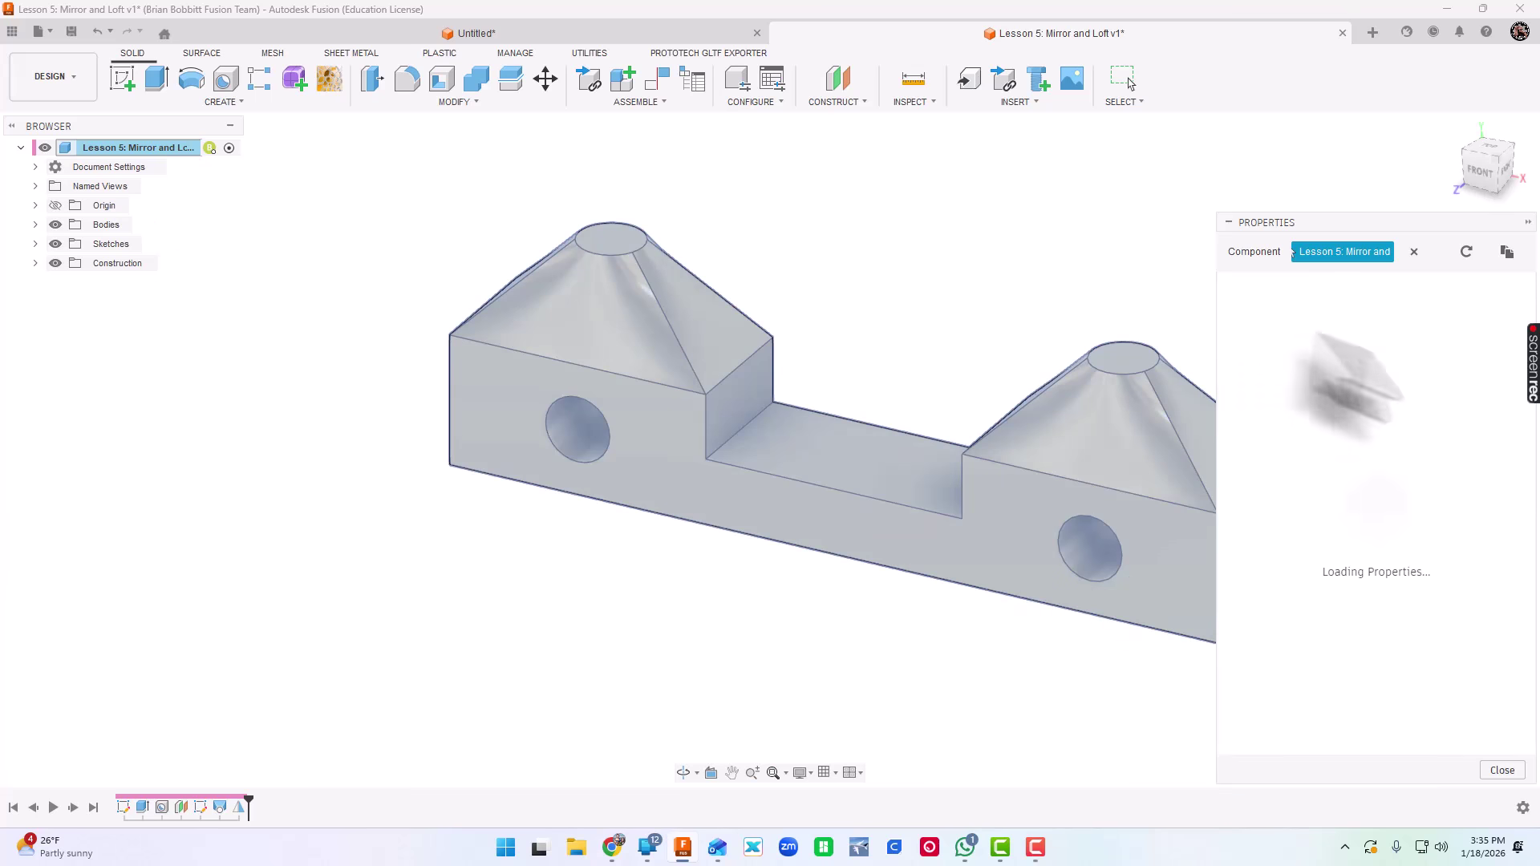
{"action": "scroll", "coordinate": [1419, 665], "scroll_direction": "down", "scroll_amount": 2}
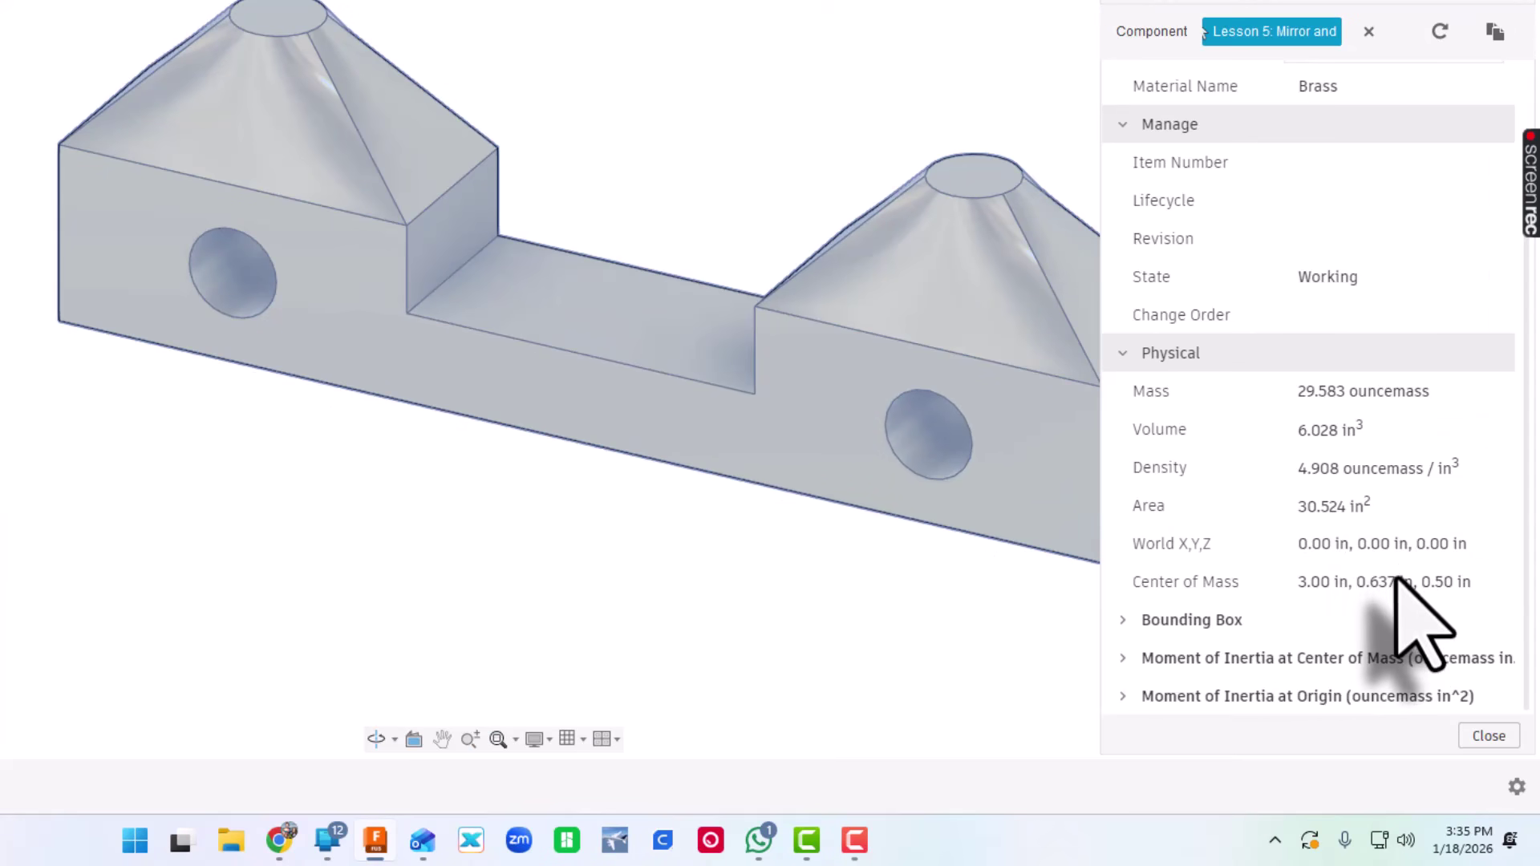
{"action": "left_click", "coordinate": [1488, 736]}
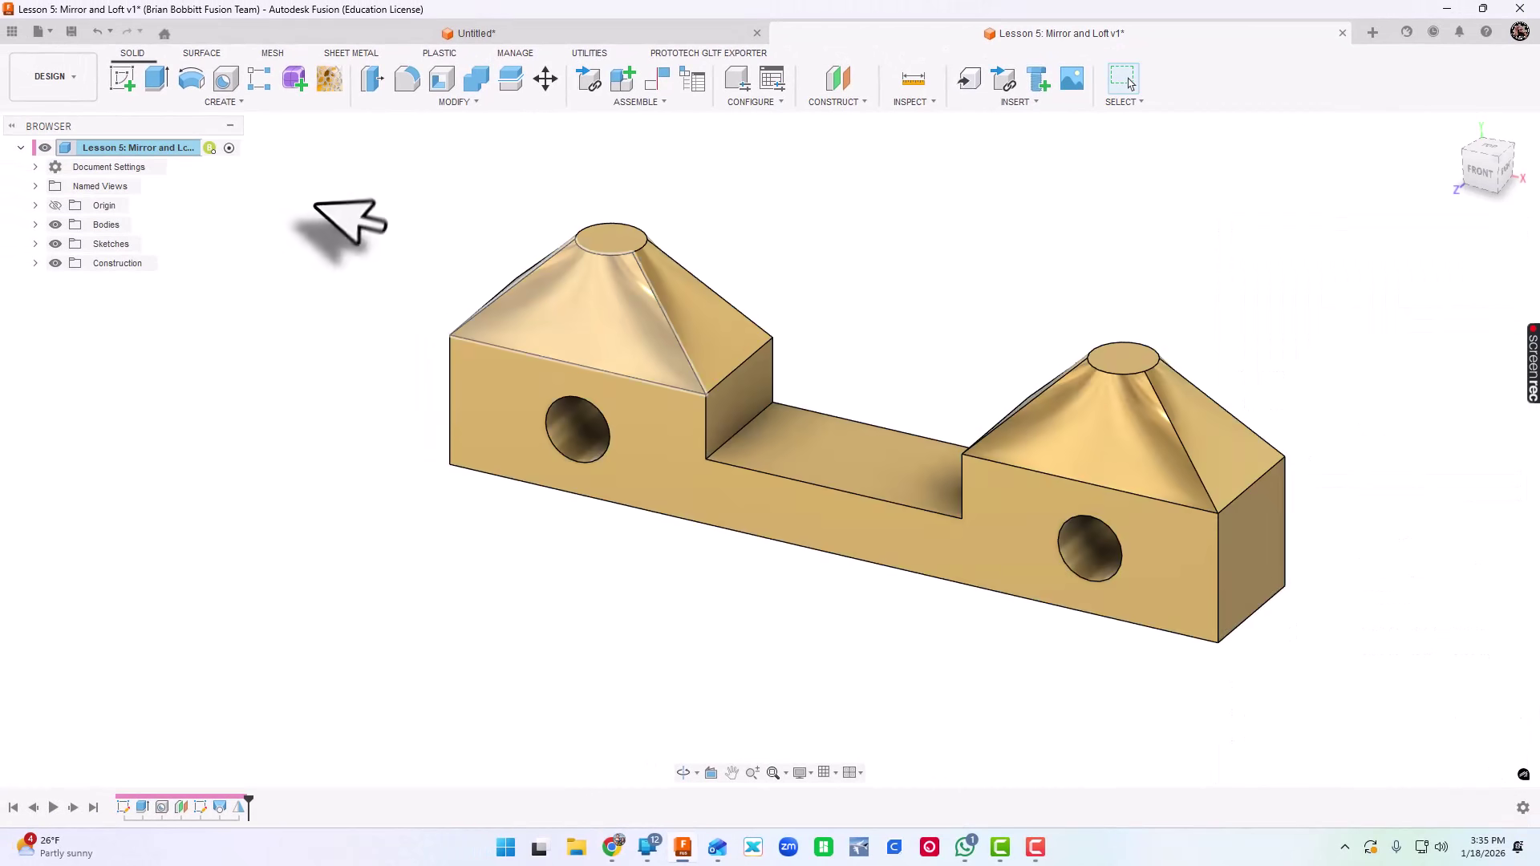